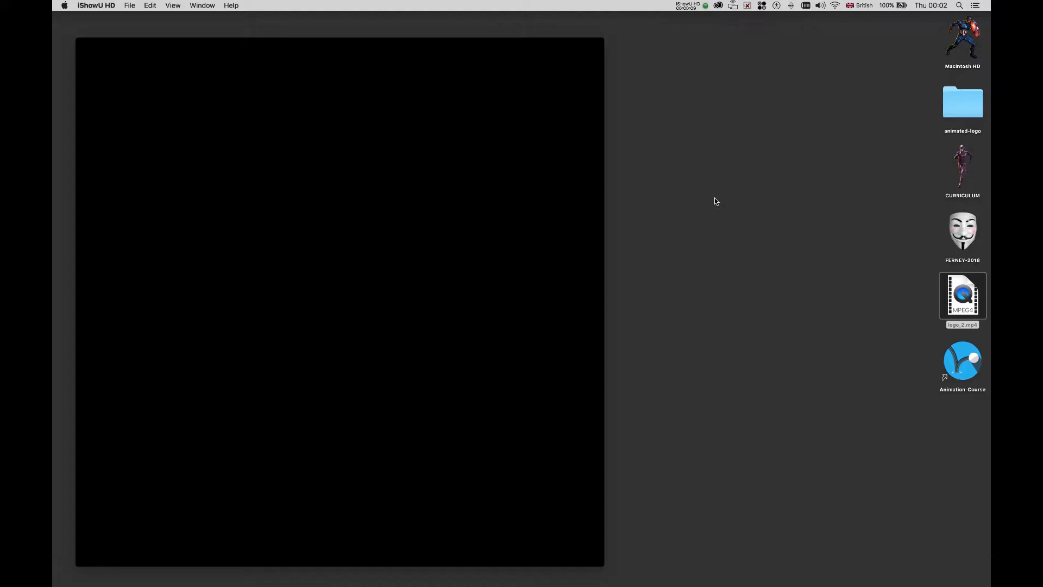
Play the finished logo_2.mp4 animation, and close the video
mouse_move(316, 520)
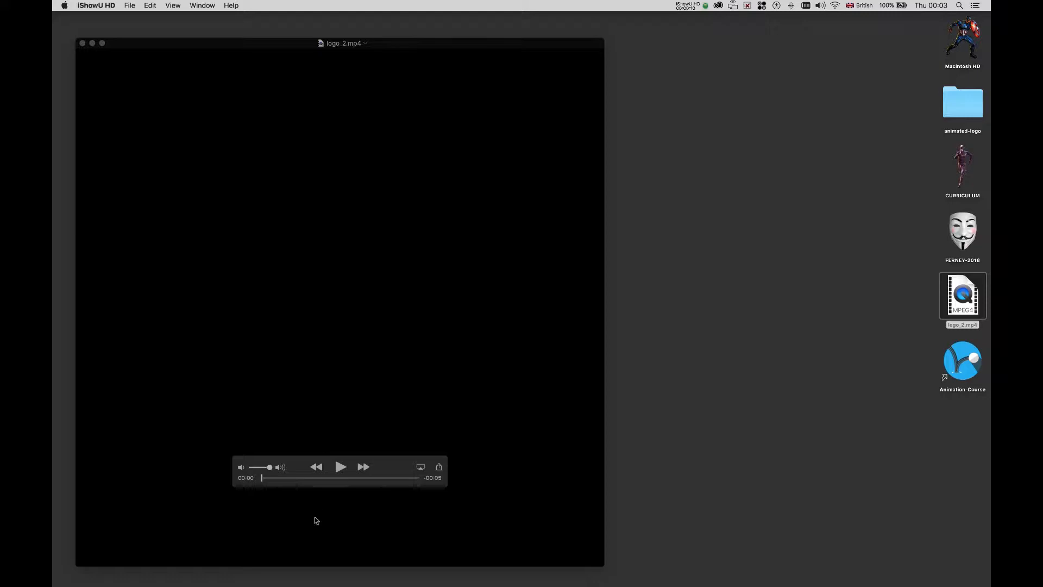
left_click(341, 467)
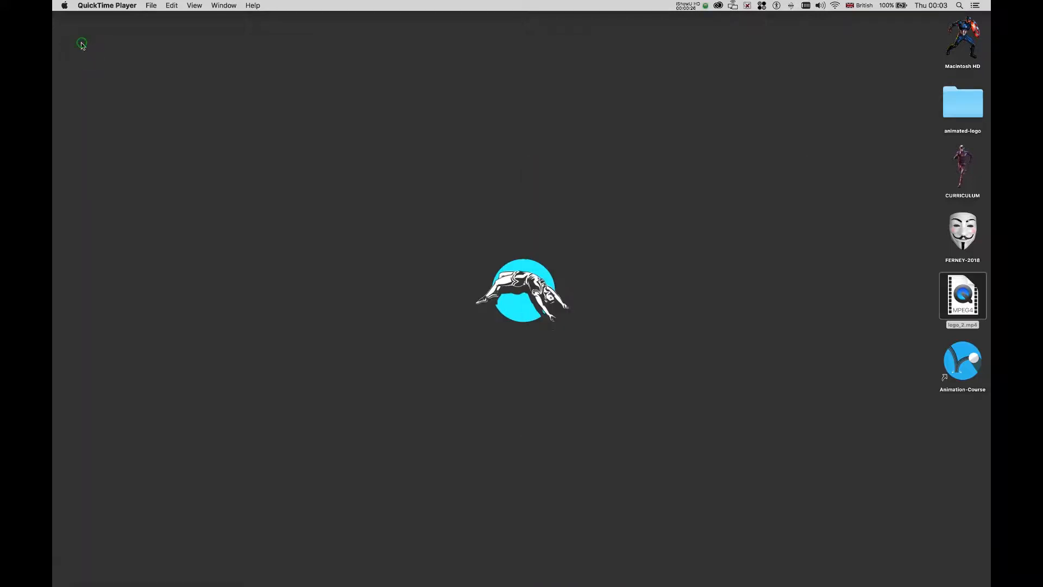
left_click(82, 44)
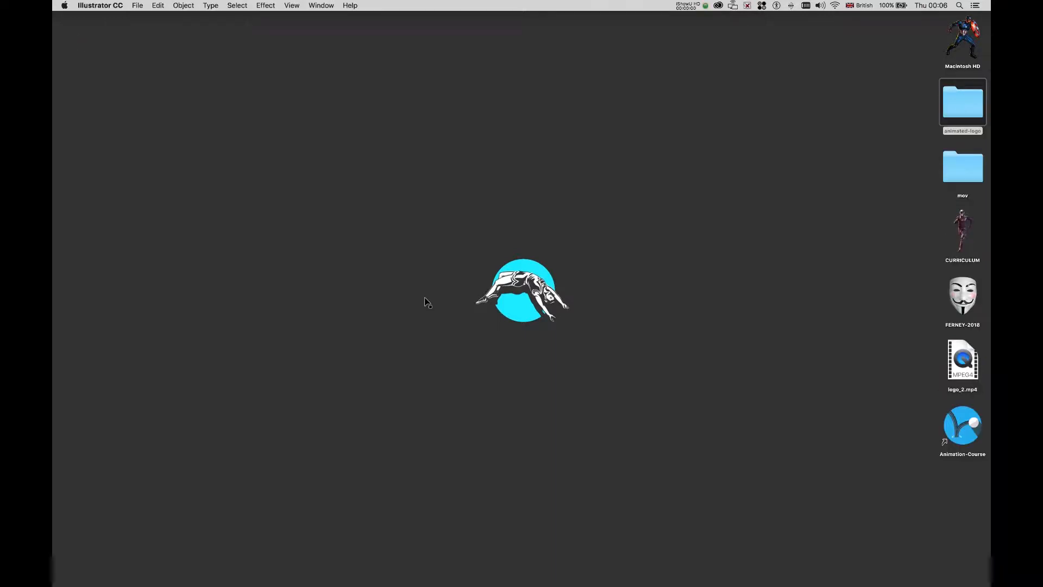
Switch to Illustrator and inspect the logotype, logosymbol and background layers of logo.ai by toggling their visibility
mouse_move(402, 584)
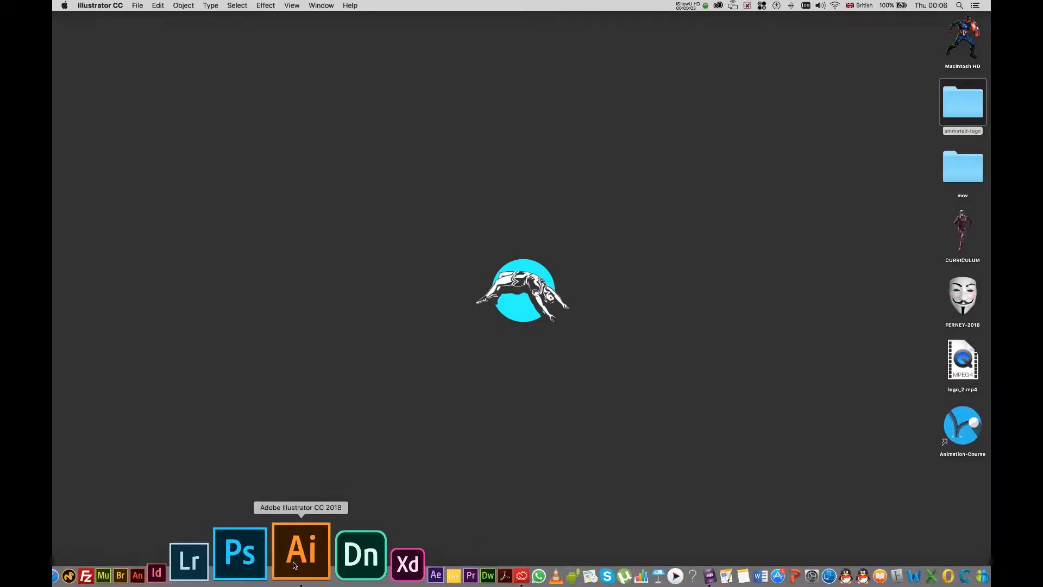
left_click(294, 565)
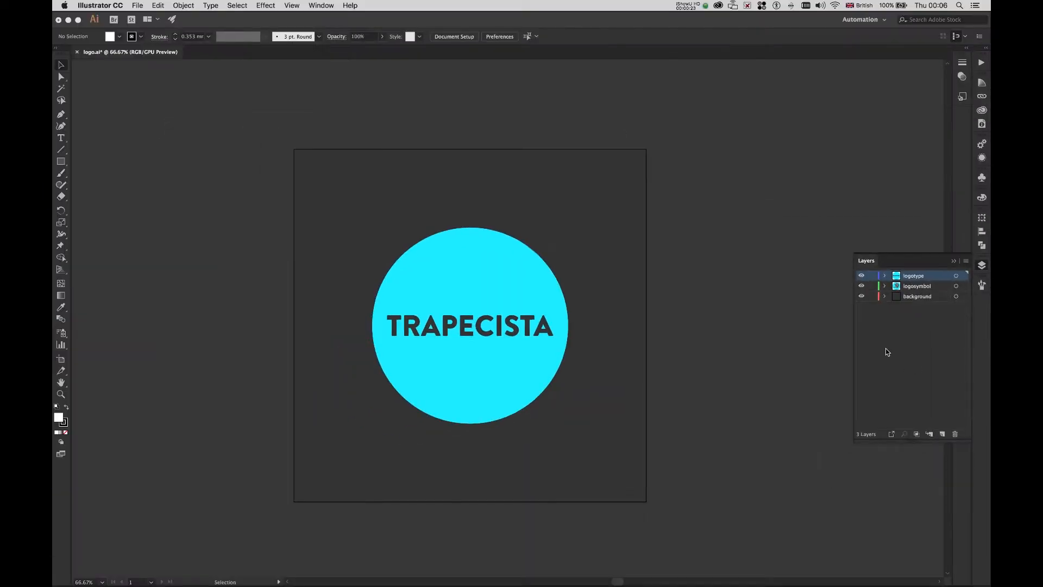
left_click_drag(862, 279, 861, 297)
left_click(861, 295)
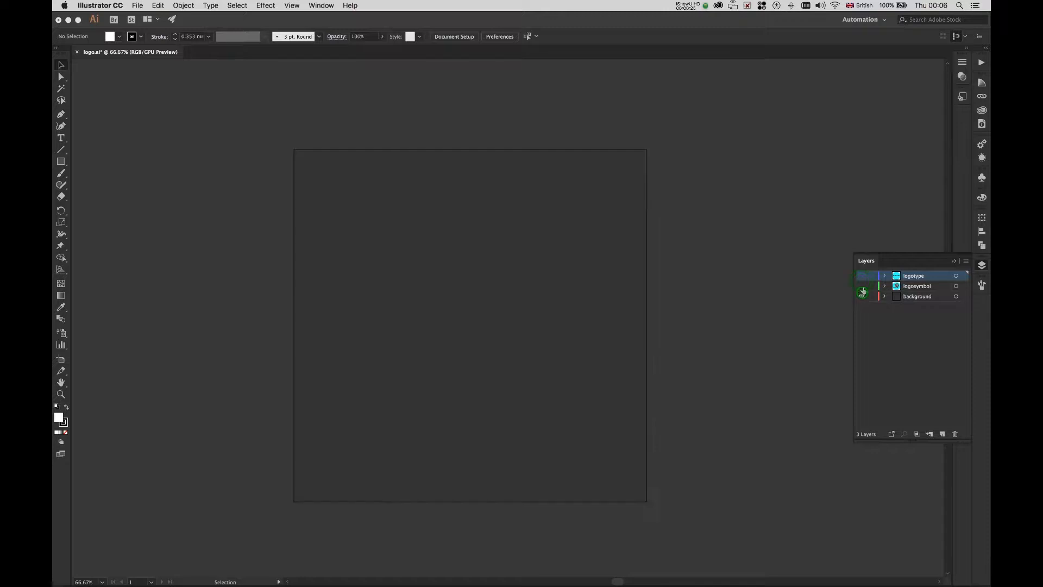
left_click(861, 287)
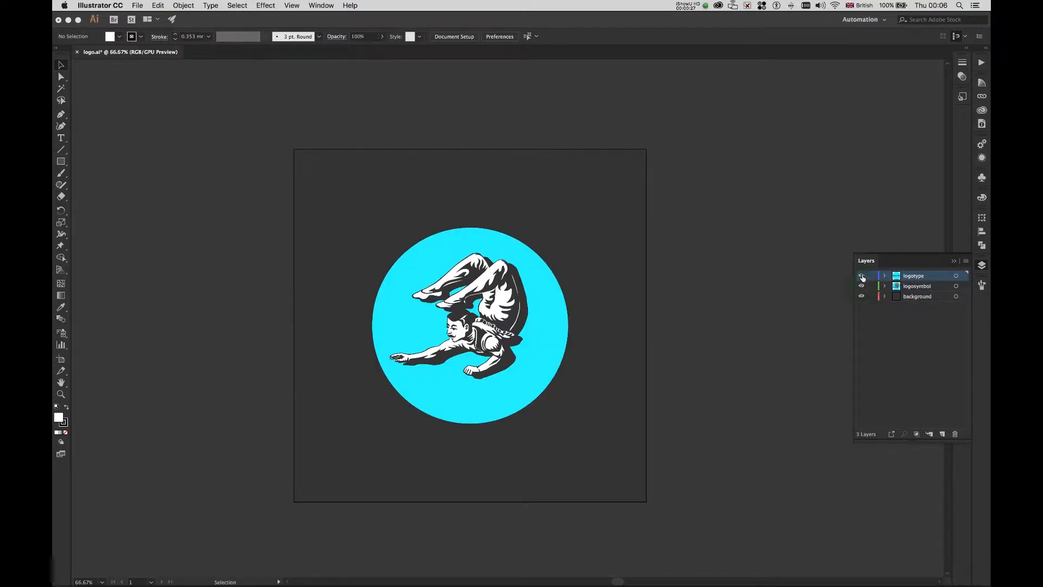
left_click(862, 276)
left_click(862, 276)
left_click(861, 279)
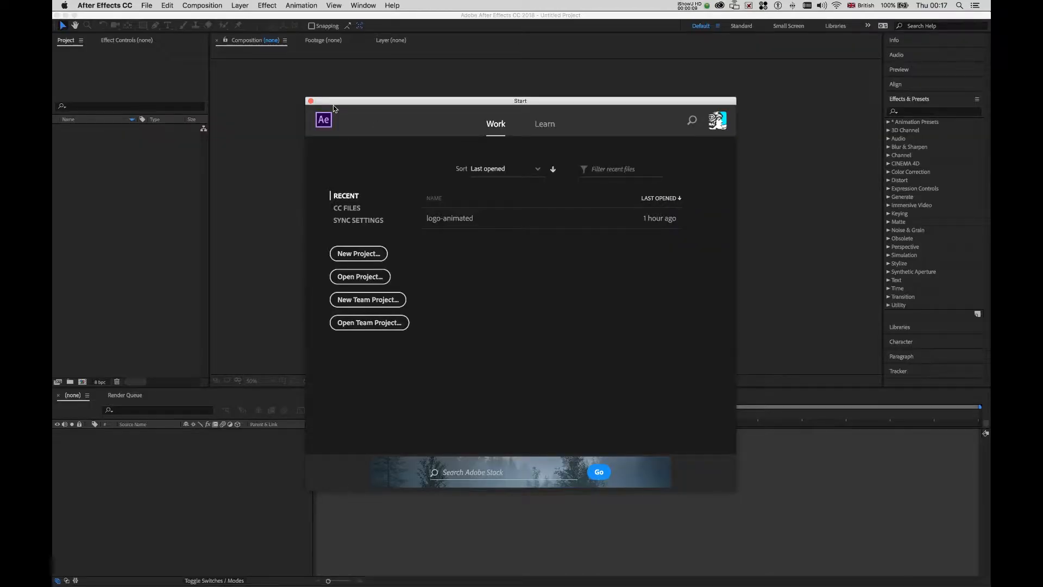
Dismiss the After Effects start window and import logo.ai from the animated-logo folder as a Composition
left_click(310, 101)
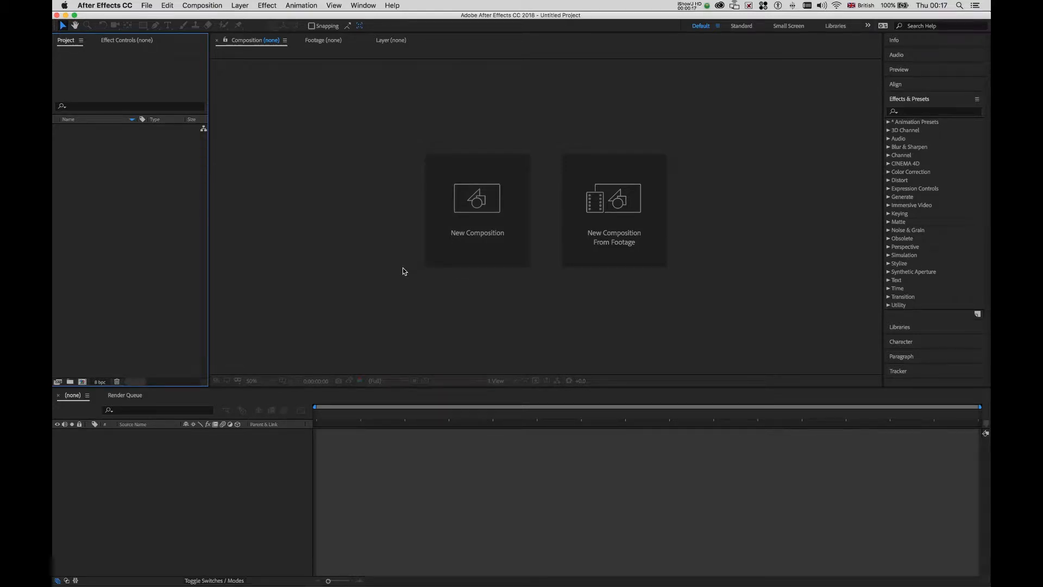
left_click(147, 6)
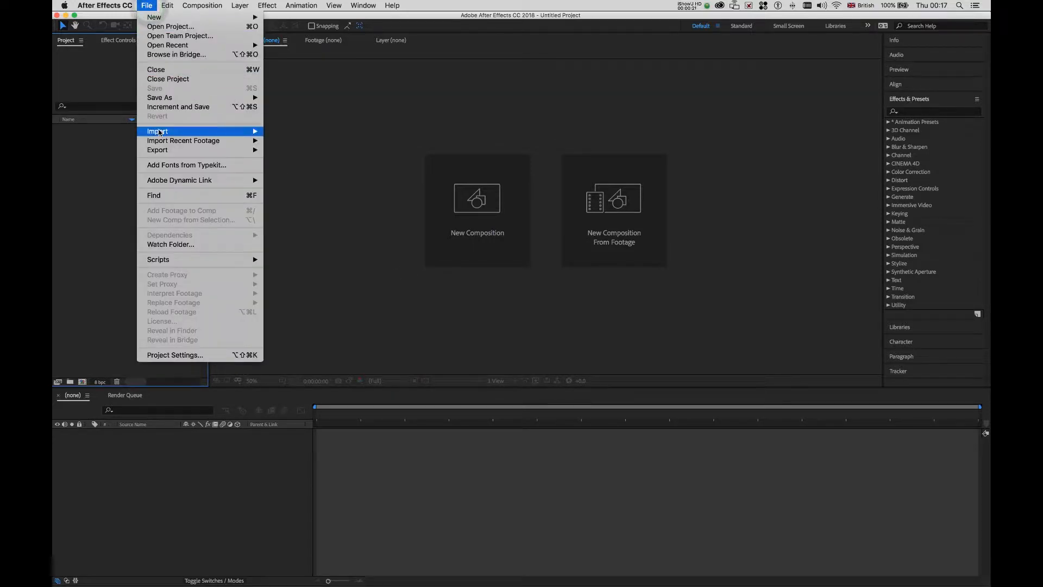
mouse_move(218, 132)
left_click(294, 132)
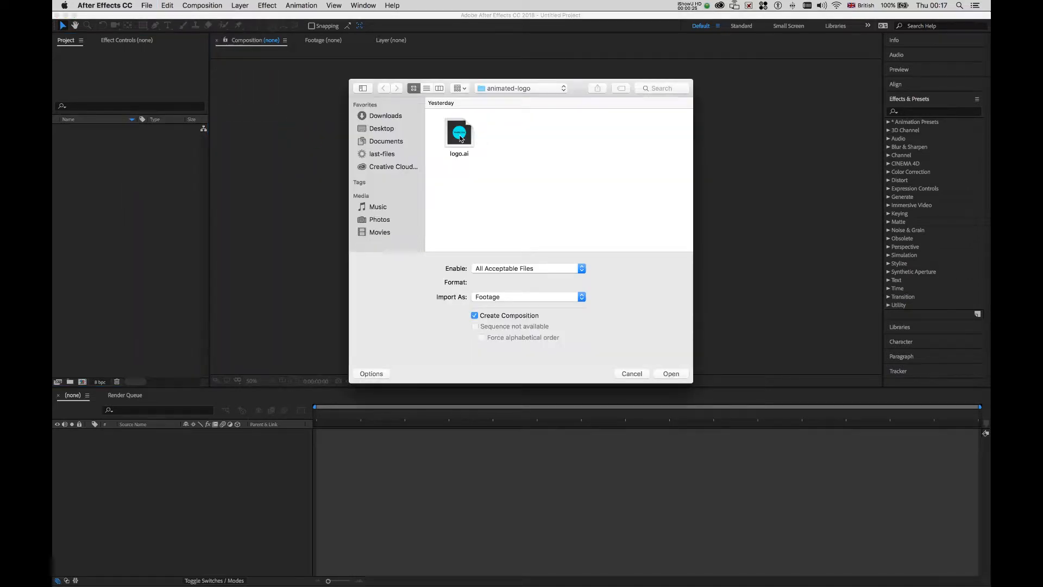
left_click(460, 138)
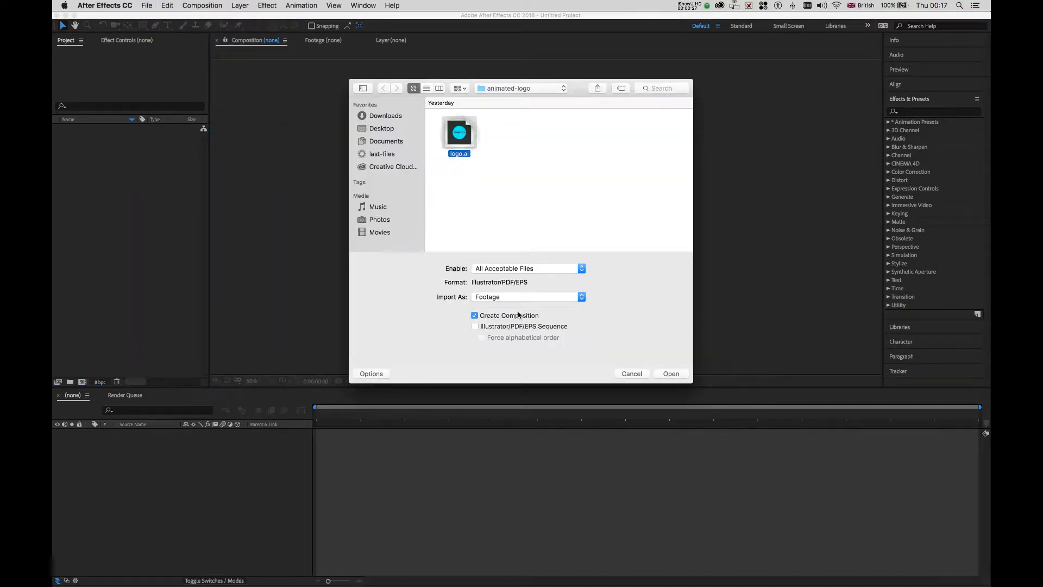
left_click(508, 296)
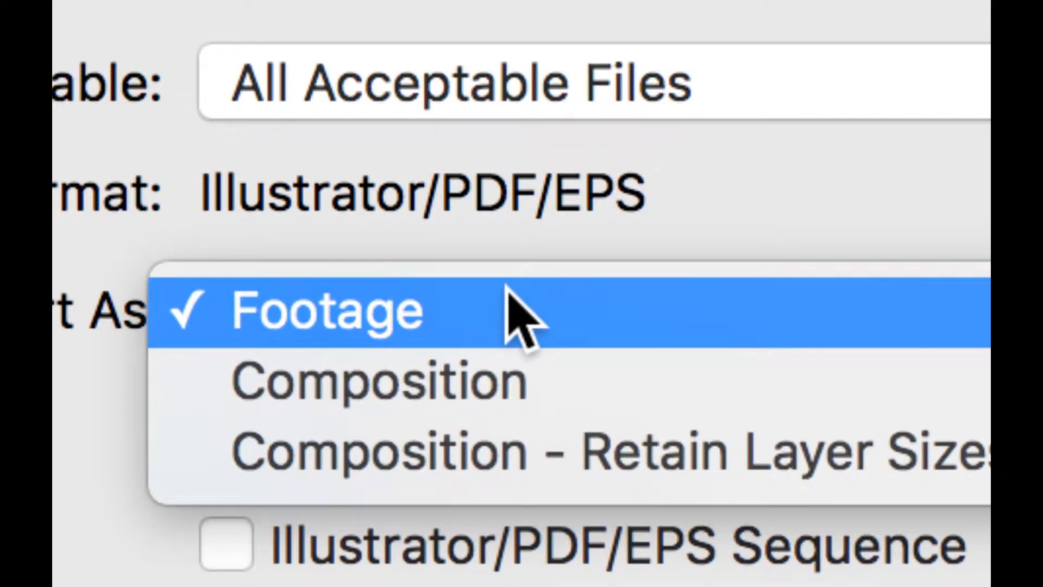
left_click(438, 363)
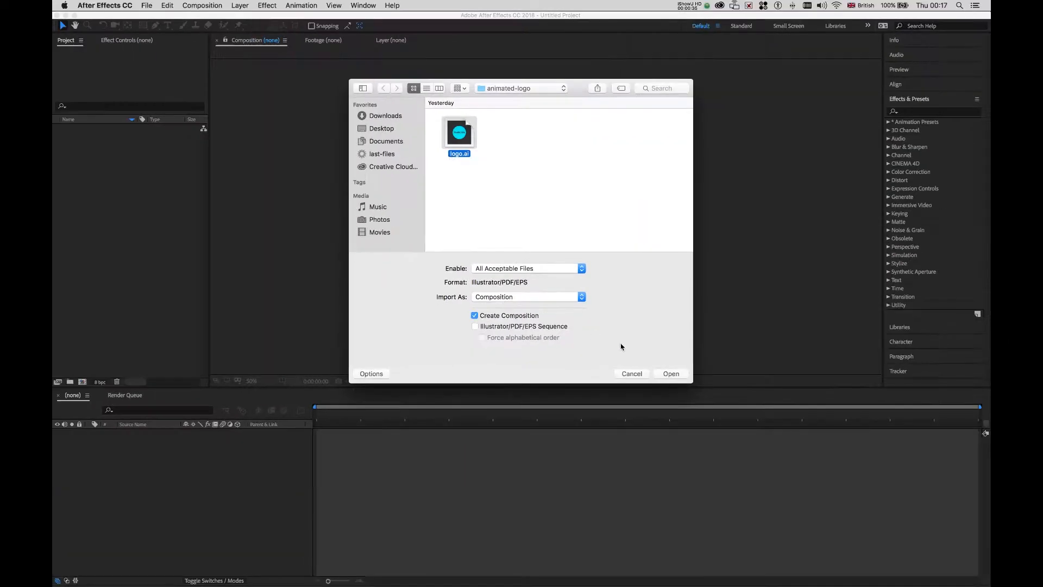
left_click(671, 374)
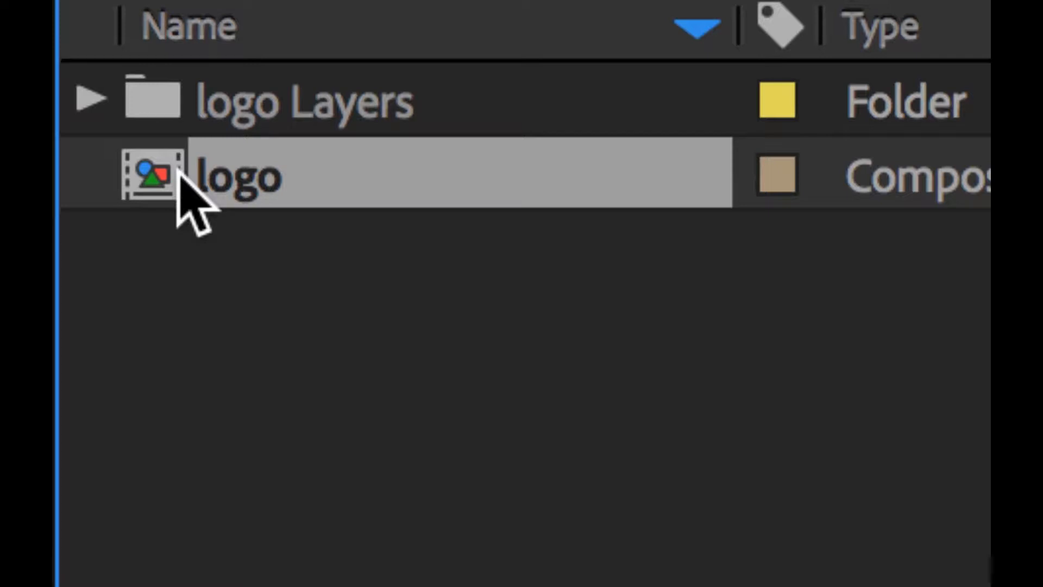
Expand the logo Layers folder, and open the logo composition to check its layers by switching their visibility off and on
left_click(93, 100)
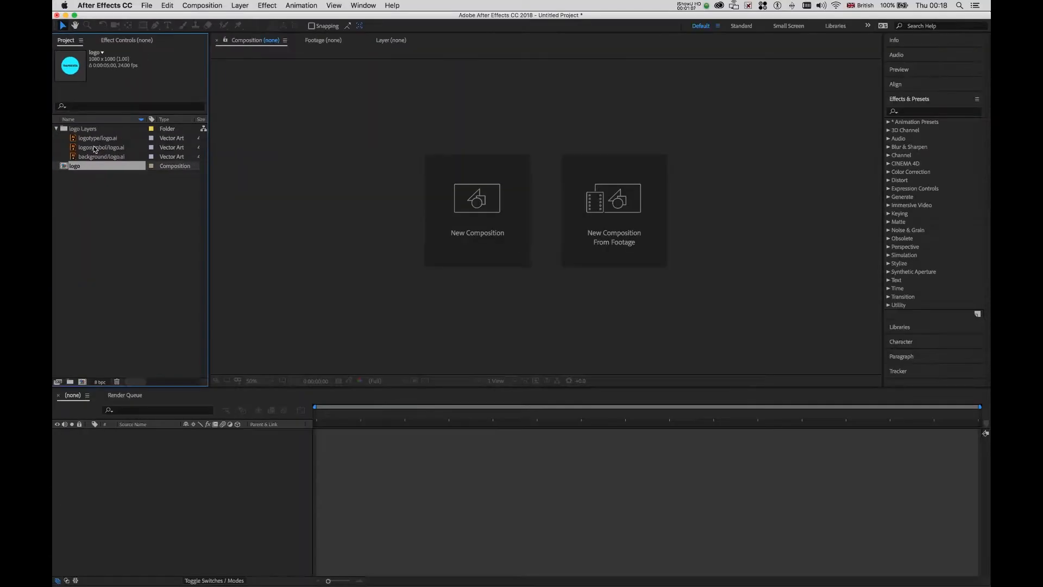
double_click(64, 168)
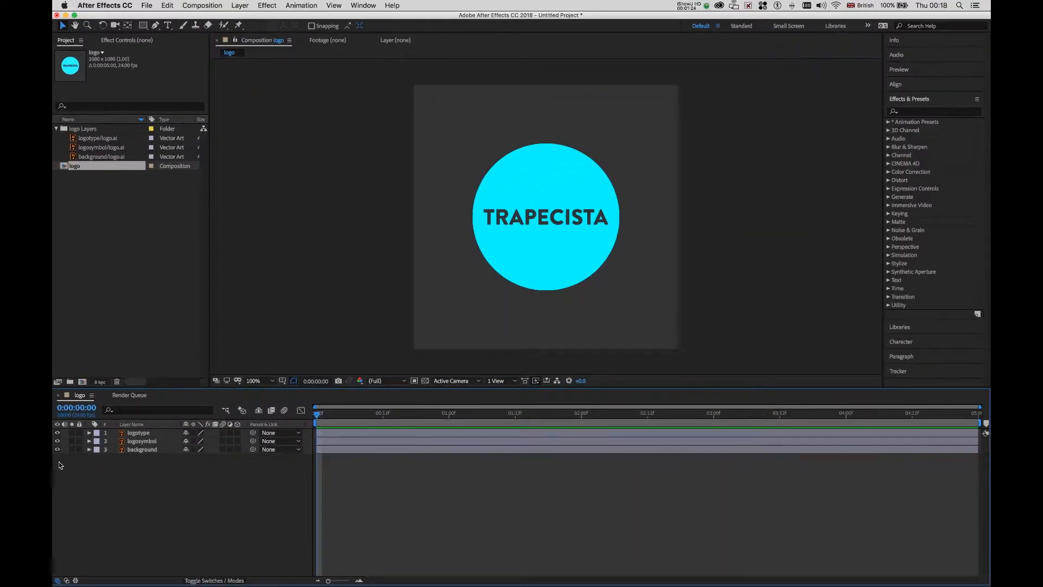
mouse_move(57, 432)
left_mouse_down()
mouse_move(59, 452)
mouse_move(58, 438)
left_mouse_up()
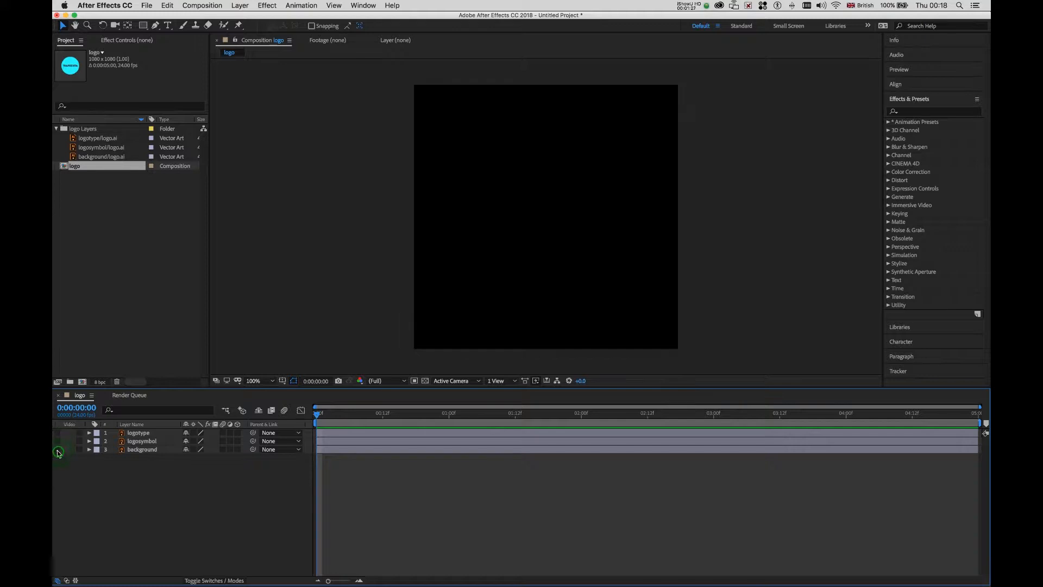
left_click(57, 432)
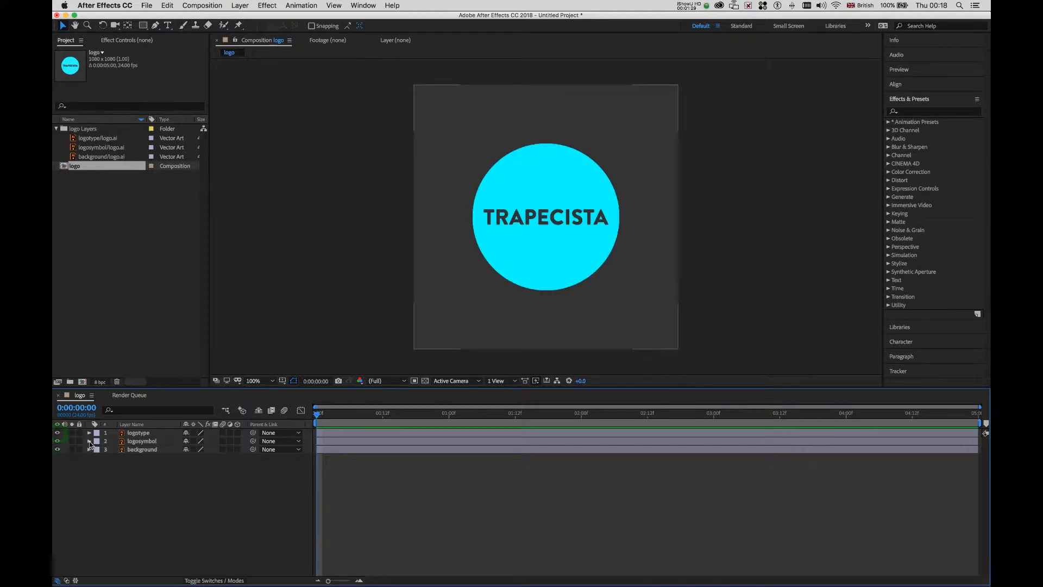
Delete the logosymbol layer from the logo composition, keeping the logotype and background layers visible
left_click(57, 433)
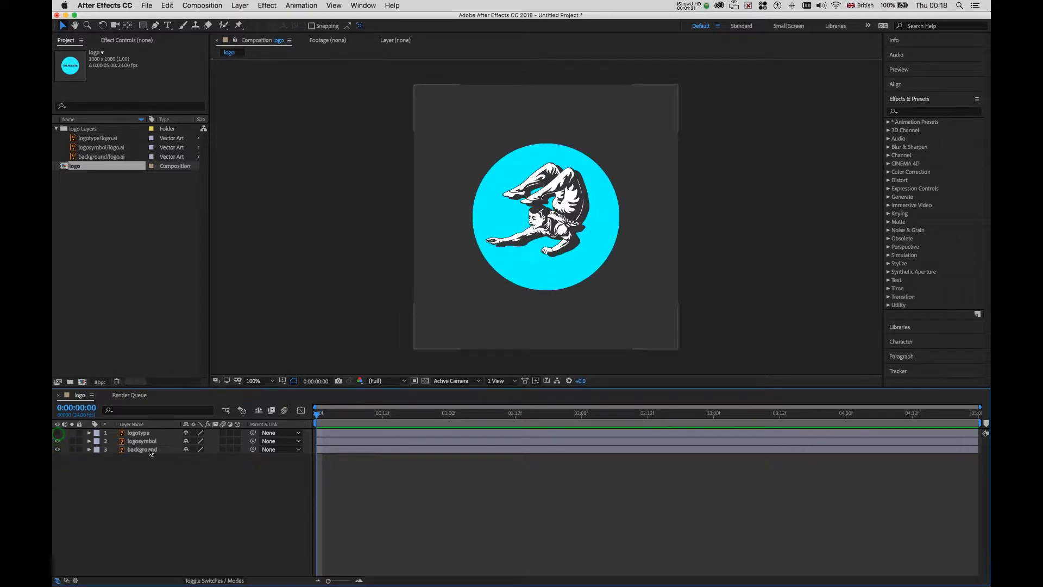
left_click(57, 440)
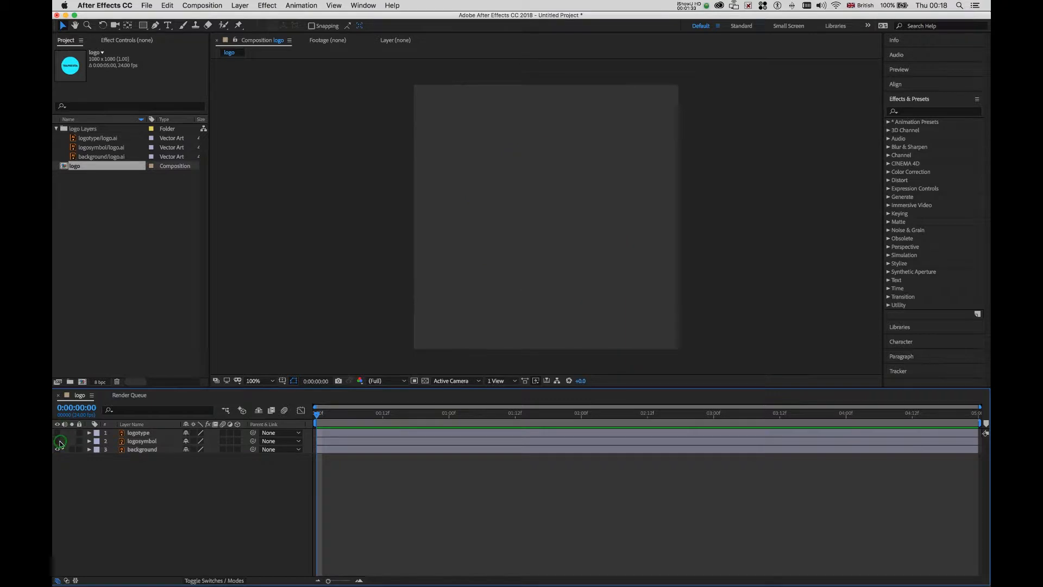
left_click(140, 444)
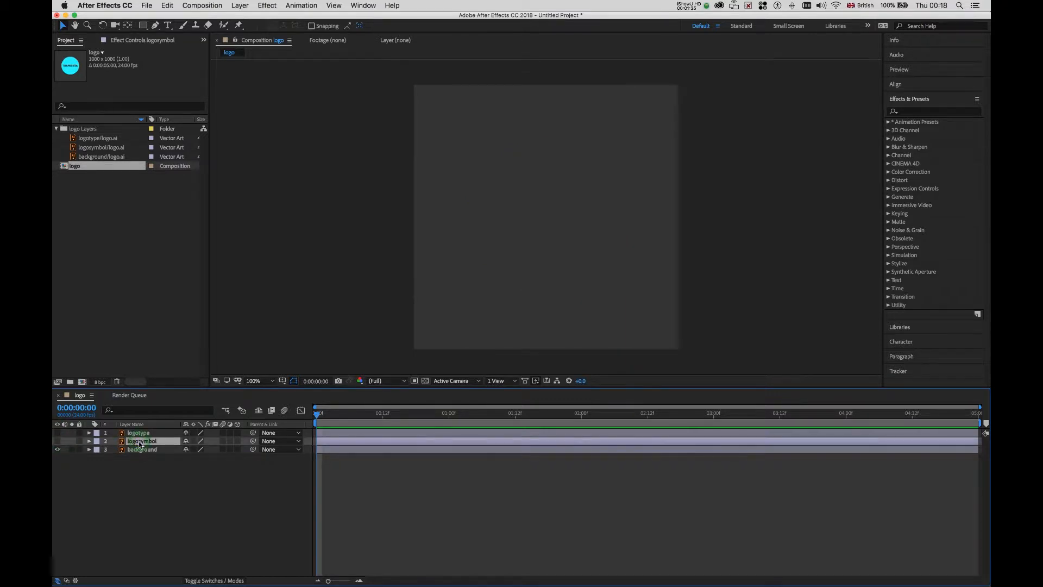
key("Delete")
left_click(58, 433)
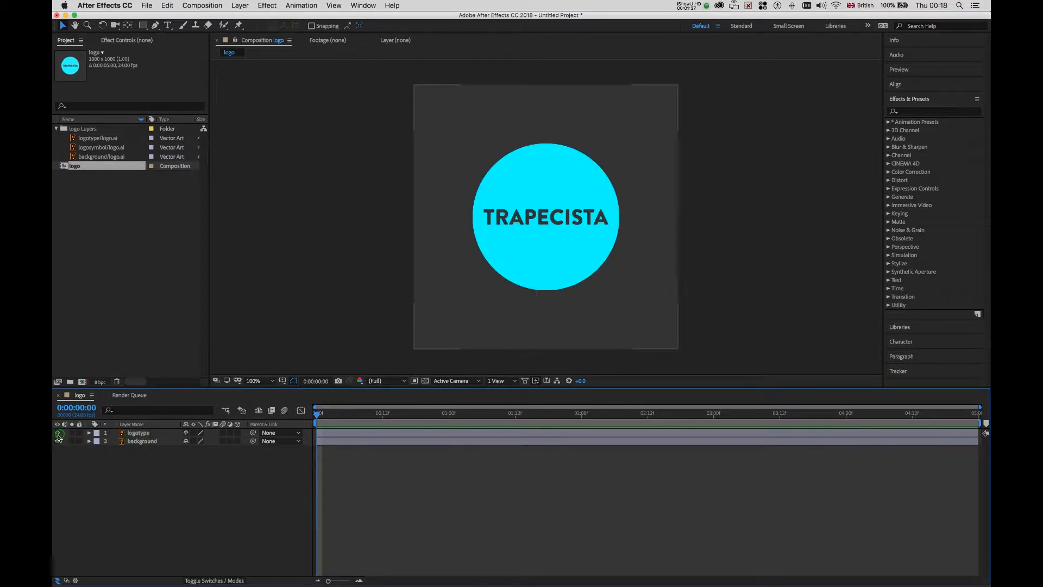
left_click(57, 433)
left_click_drag(57, 433, 57, 441)
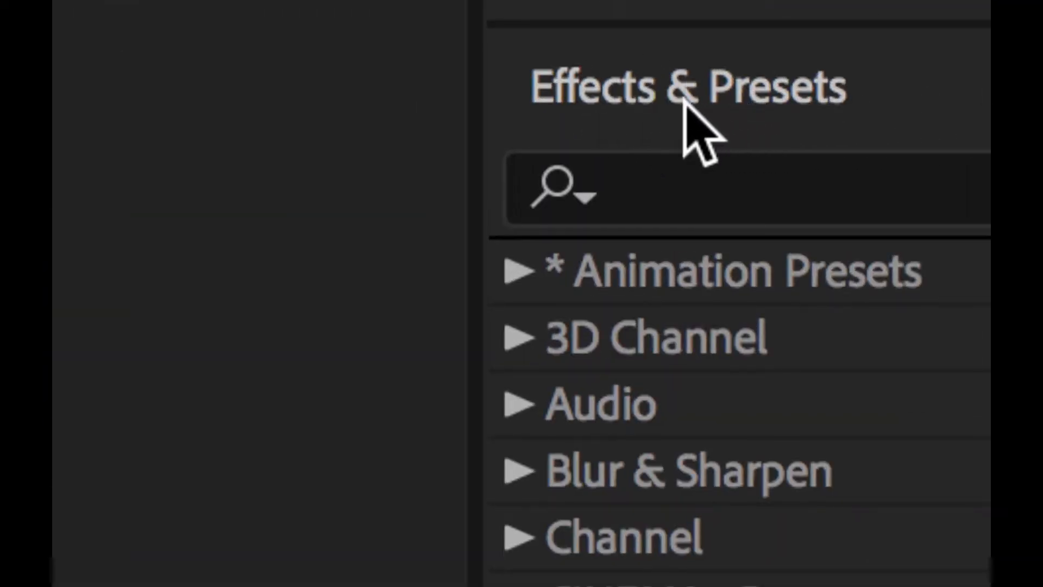
Search the effects for "card" and apply the Card Wipe transition to the logotype layer
left_click(658, 177)
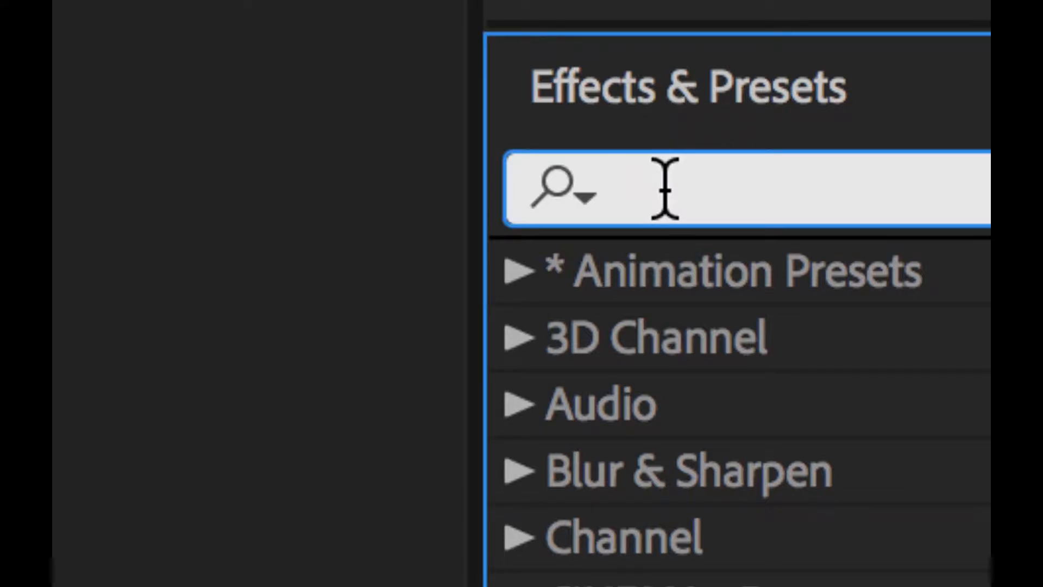
type("card")
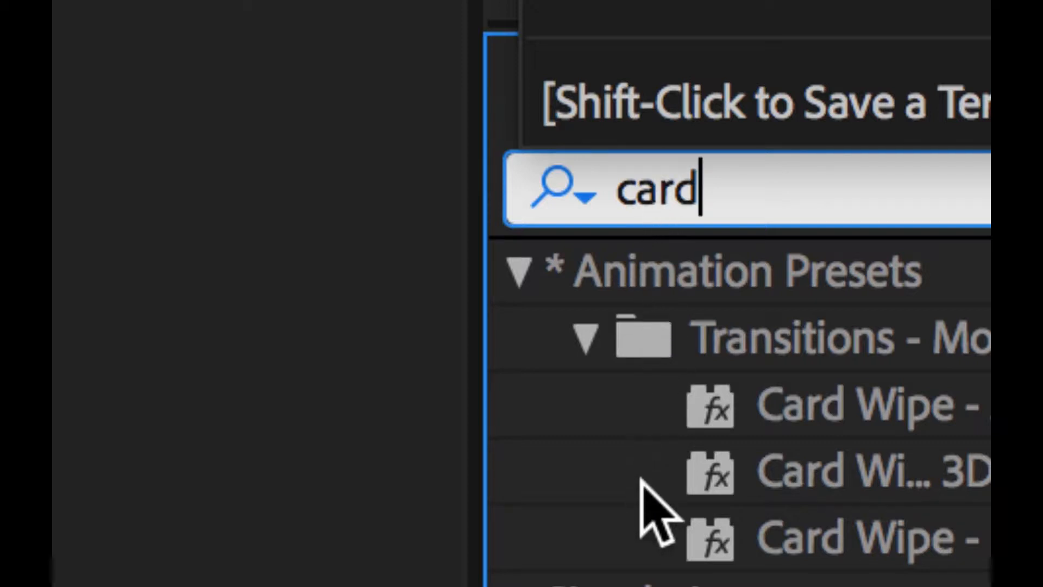
left_click(647, 578)
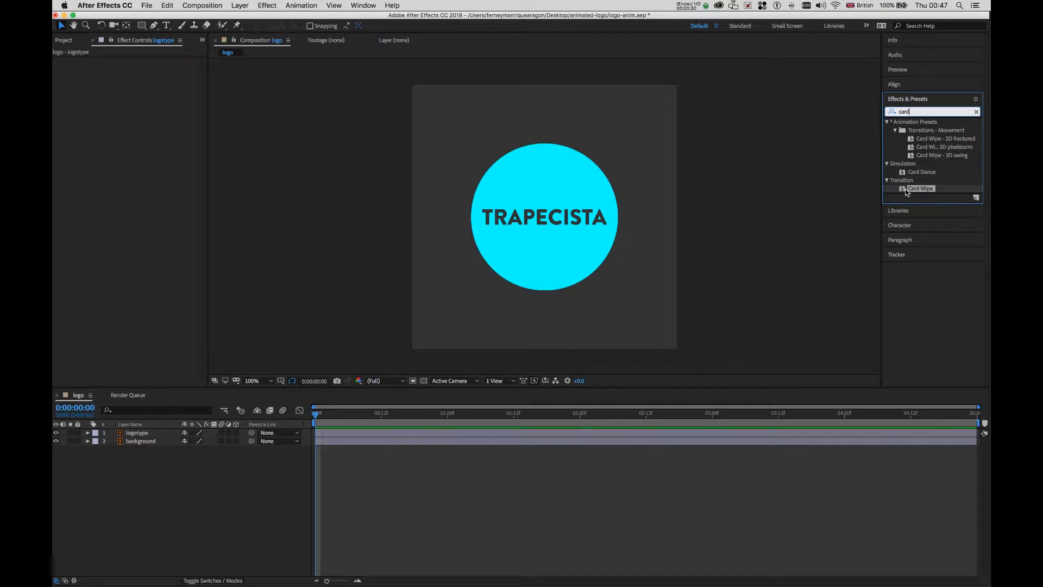
left_click_drag(912, 192, 527, 216)
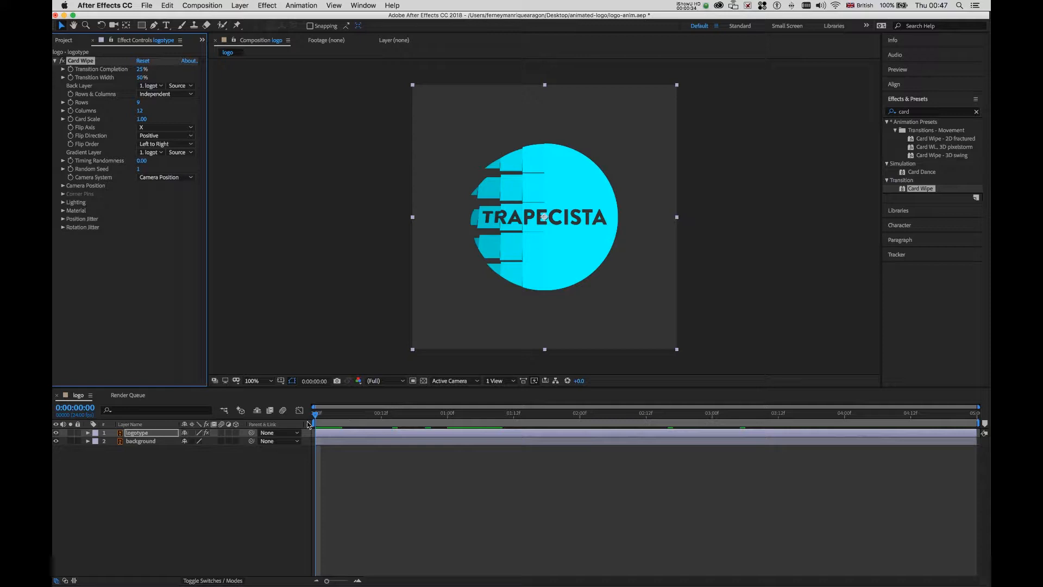
Preview the composition with the Card Wipe effect and return the playhead to 0:00:00:00
mouse_move(317, 417)
left_mouse_down()
mouse_move(336, 417)
mouse_move(315, 415)
left_mouse_up()
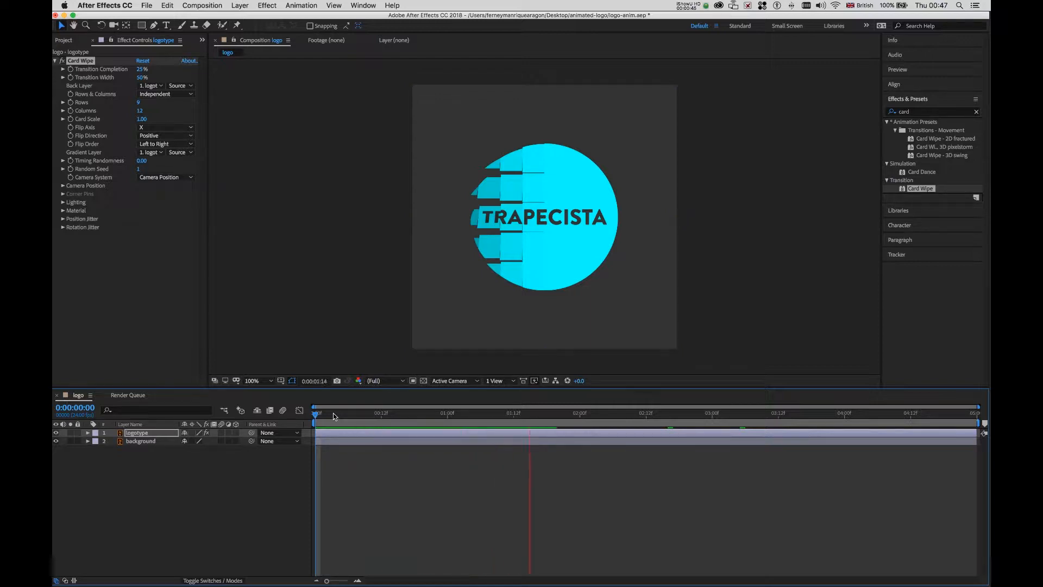
key("space")
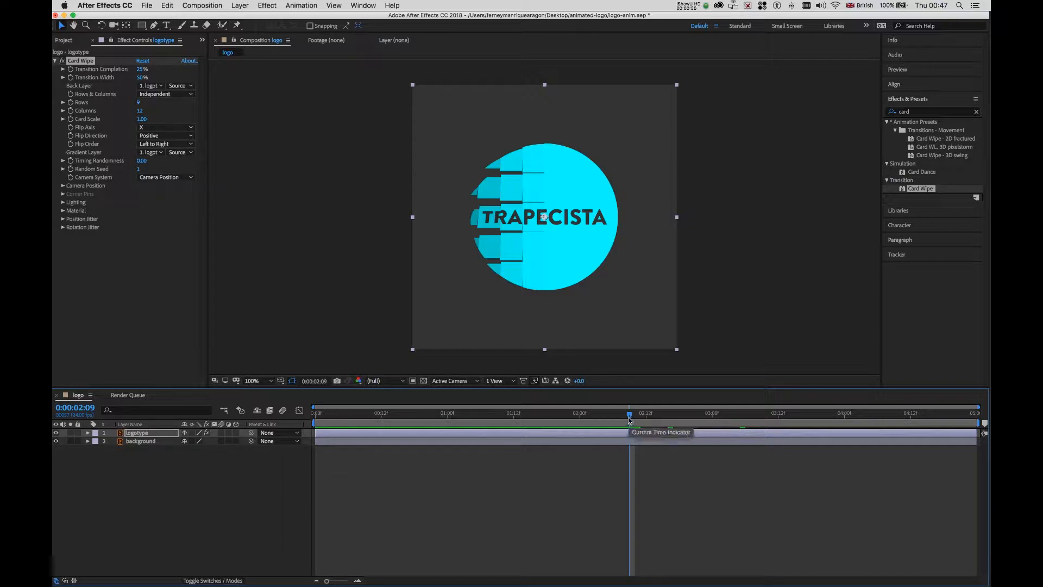
left_click_drag(630, 419, 289, 416)
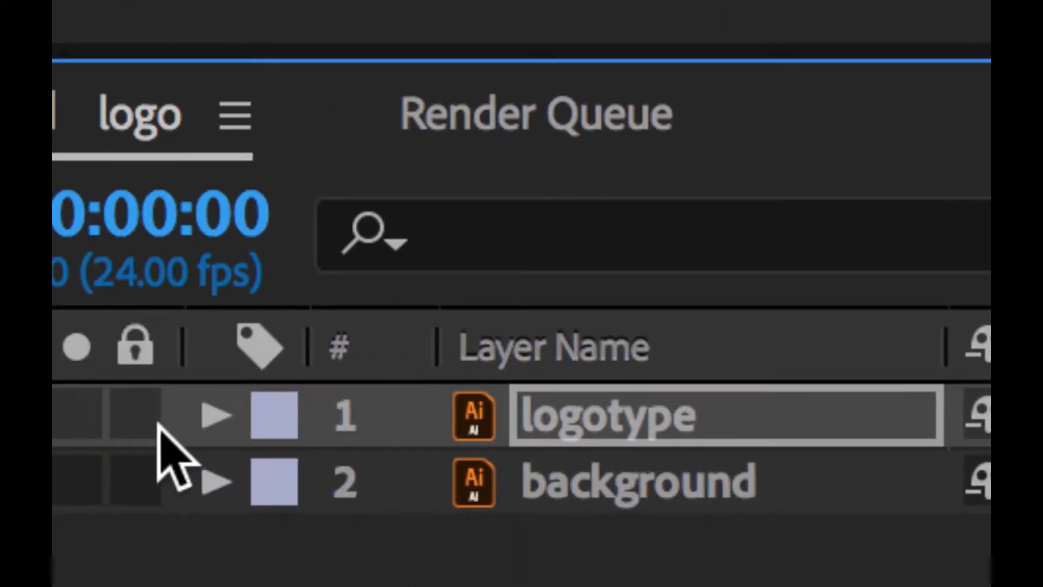
Expand the logotype layer's Card Wipe properties and set a Transition Completion keyframe at 0:00:00:00
left_click(215, 416)
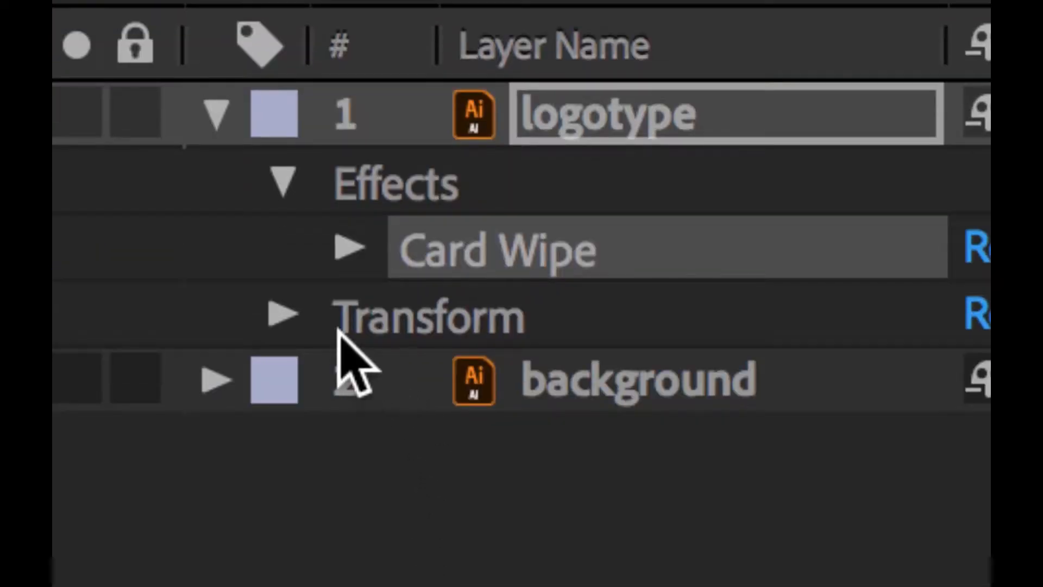
left_click(348, 248)
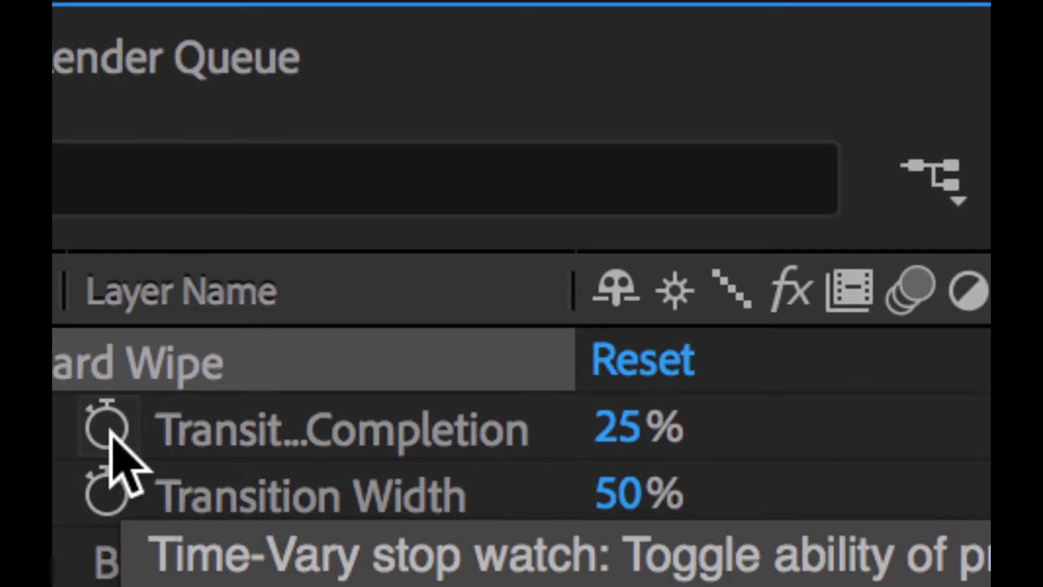
left_click(106, 429)
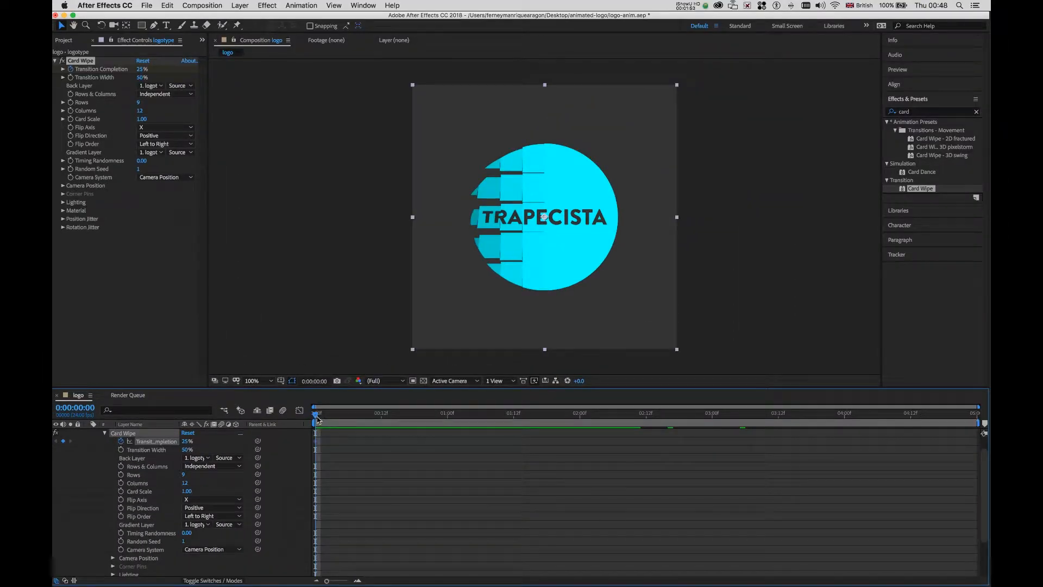
left_click_drag(317, 417, 318, 417)
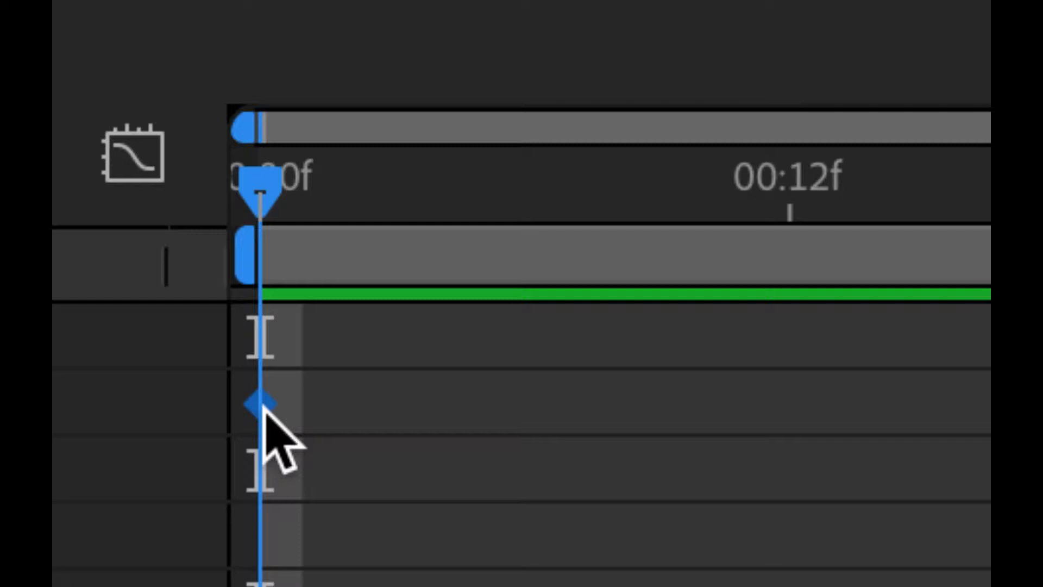
Add a second Transition Completion keyframe for the logotype's Card Wipe at 0:00:03:00
mouse_move(316, 441)
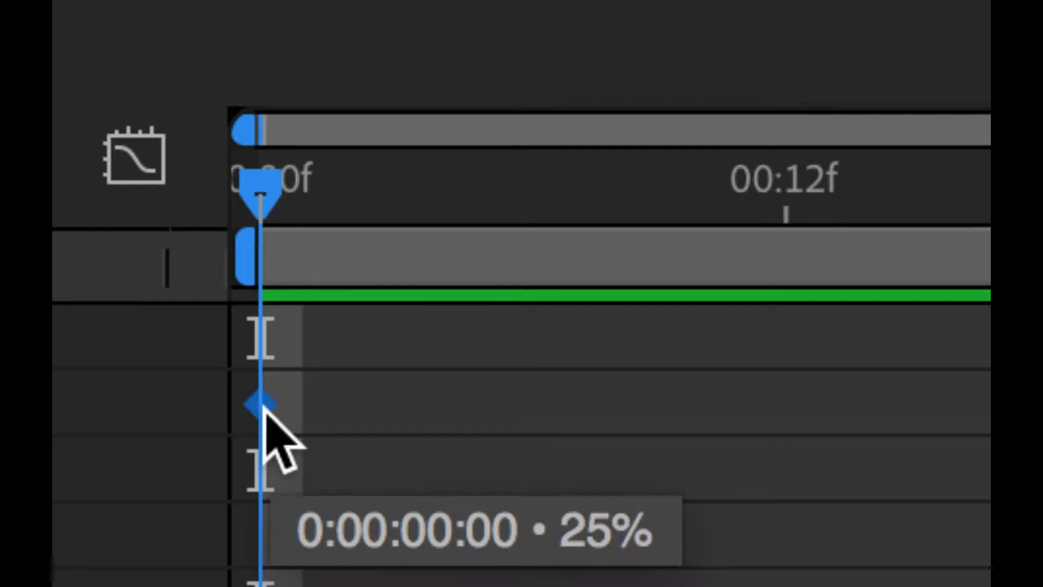
left_click_drag(268, 199, 716, 417)
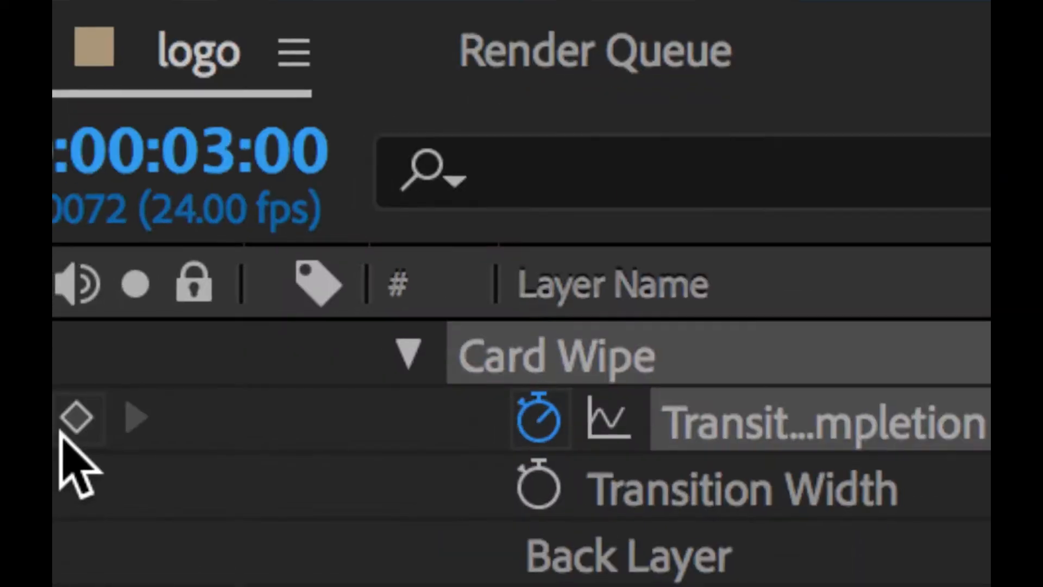
left_click(63, 441)
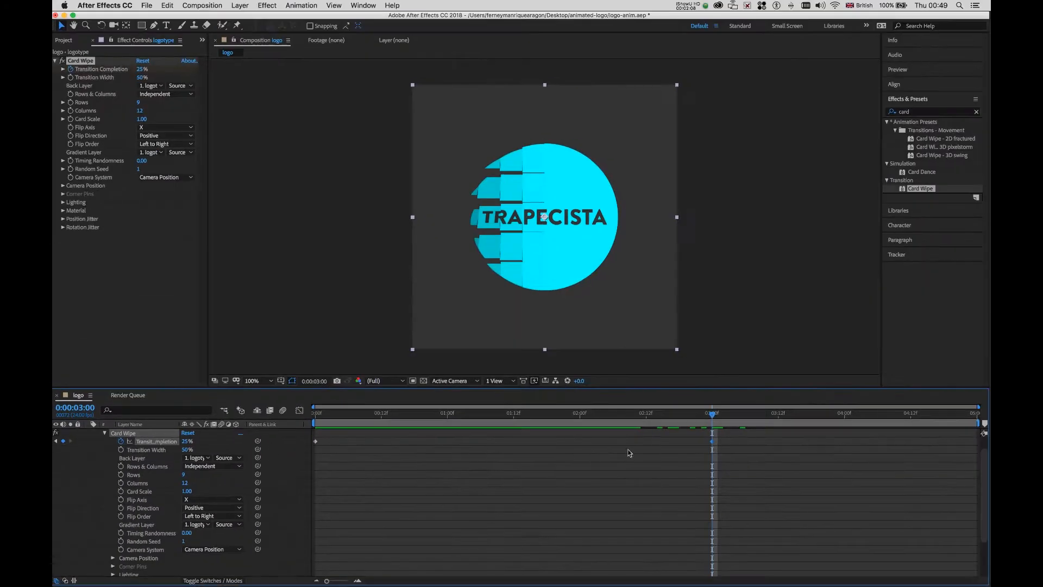
Return the playhead to 0:00:00:00 and preview the animation between the two Transition Completion keyframes
left_click_drag(713, 418, 321, 419)
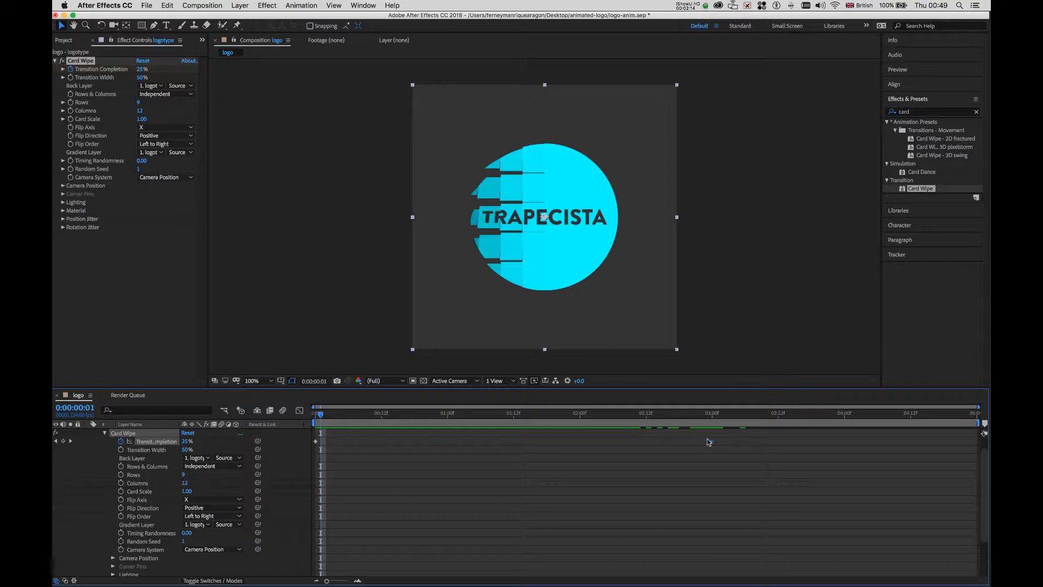
key("Home")
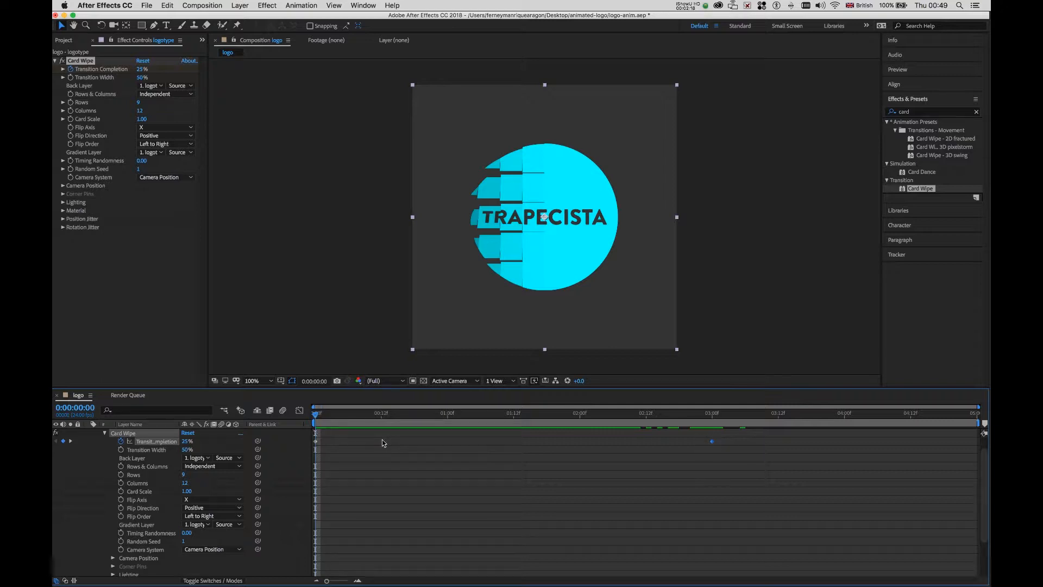
key("space")
key("space")
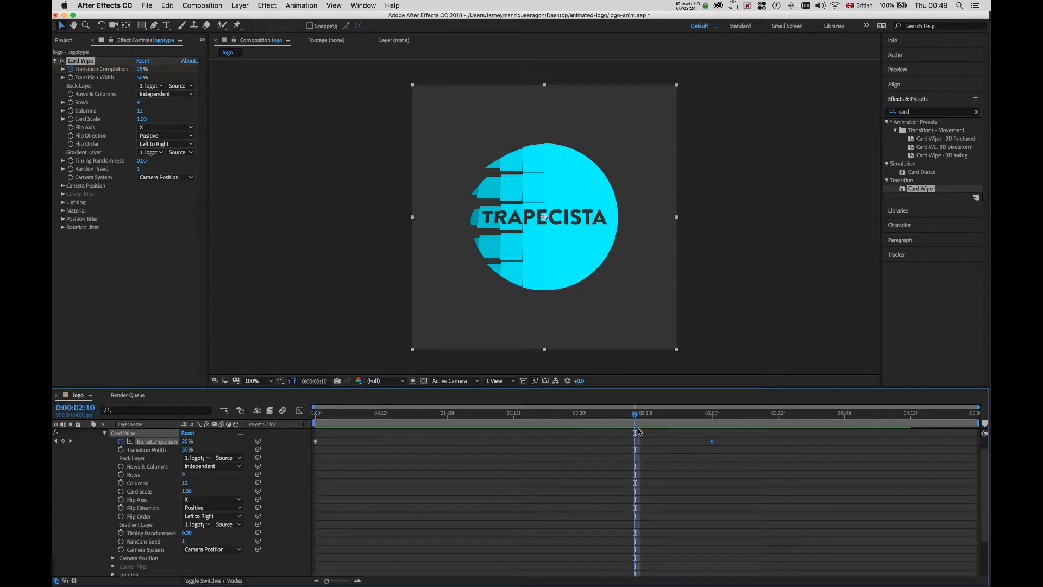
Set Transition Completion to 0% at the 0:00:00:00 keyframe and to 100% at the 0:00:03:00 keyframe
left_click_drag(636, 415, 315, 415)
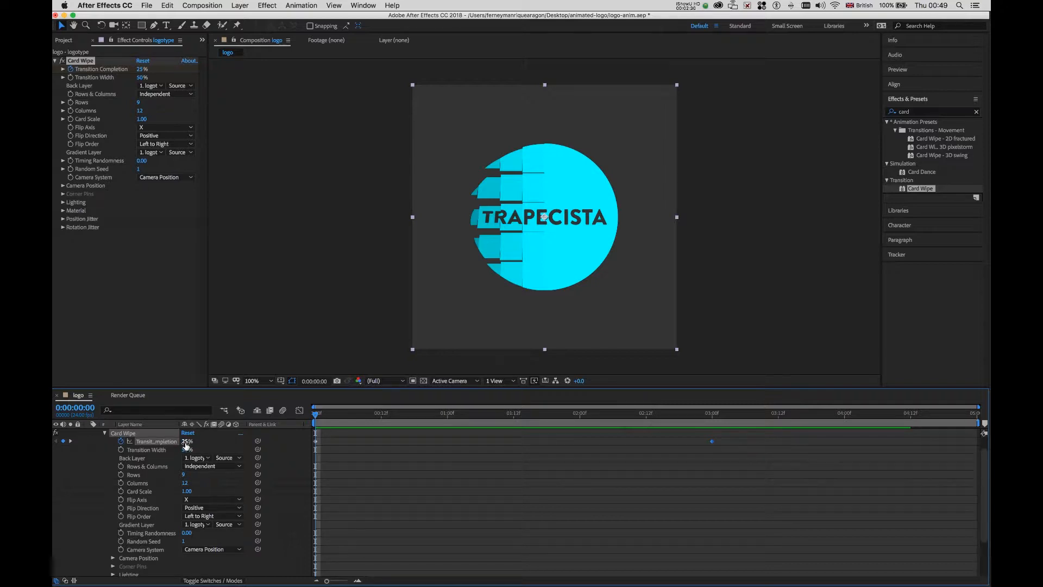
left_click_drag(185, 442, 171, 441)
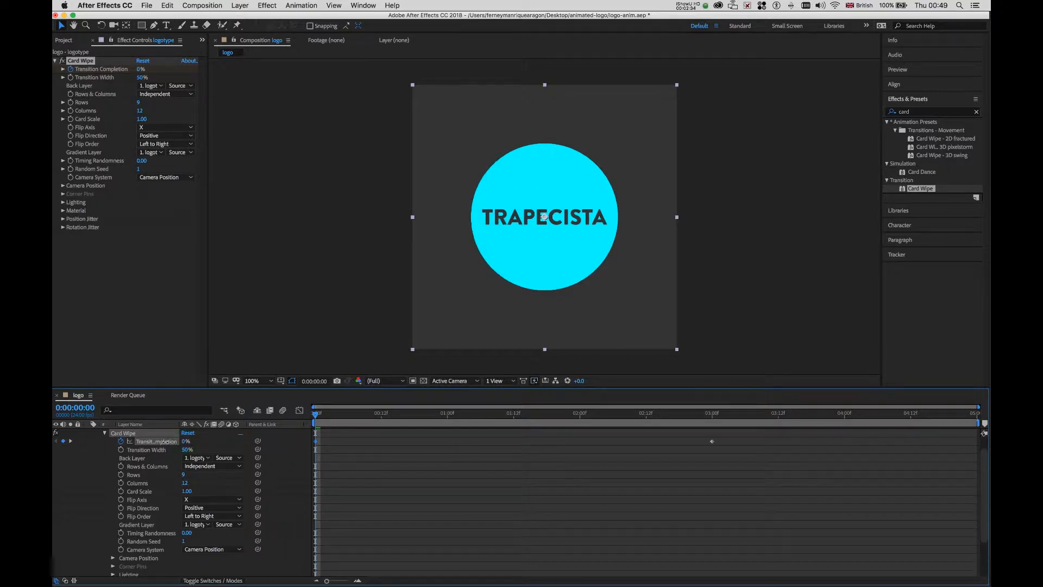
double_click(713, 443)
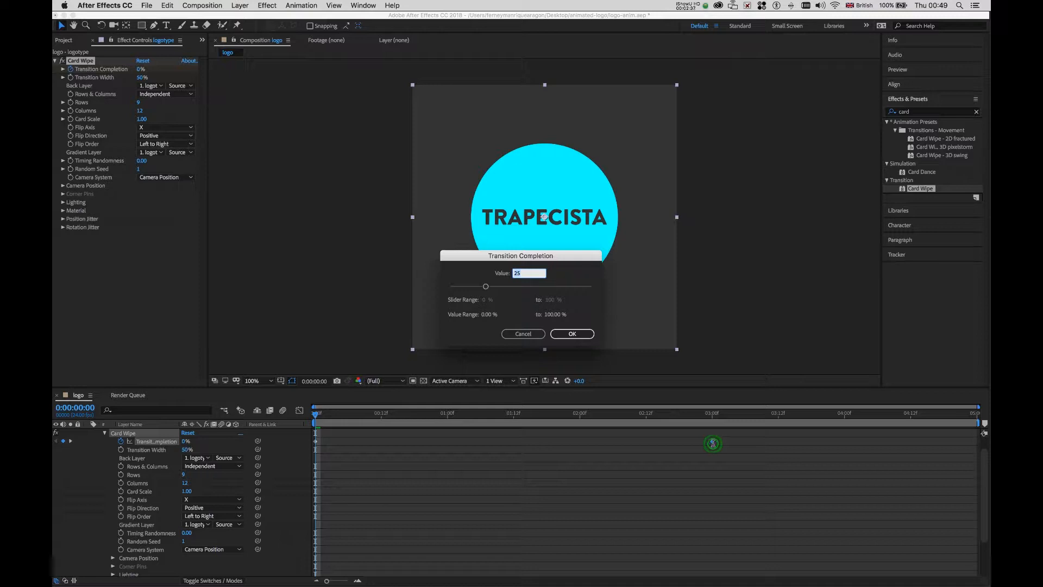
left_click(521, 334)
left_click_drag(318, 413, 712, 424)
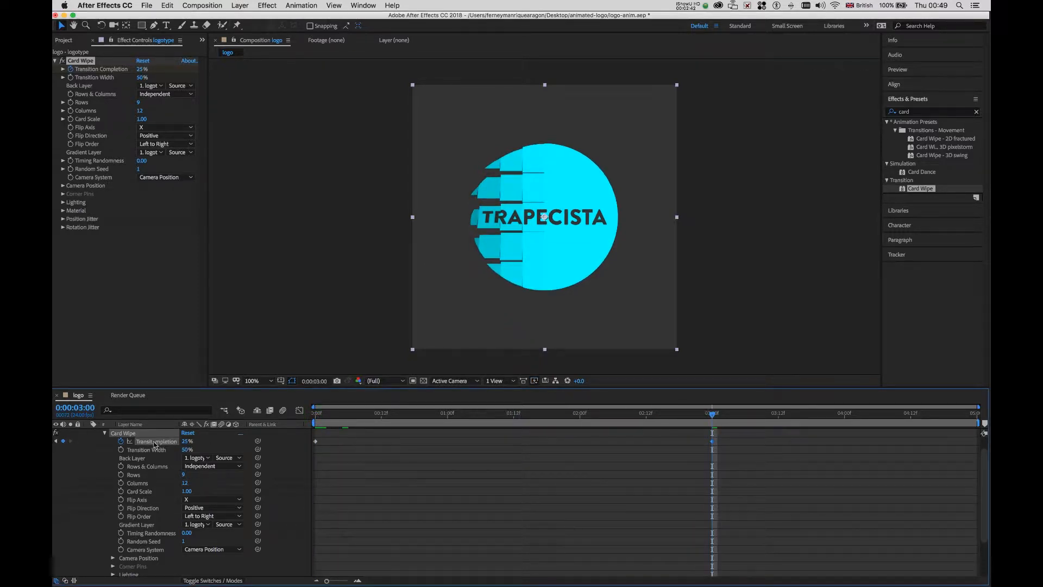
left_click_drag(187, 441, 225, 442)
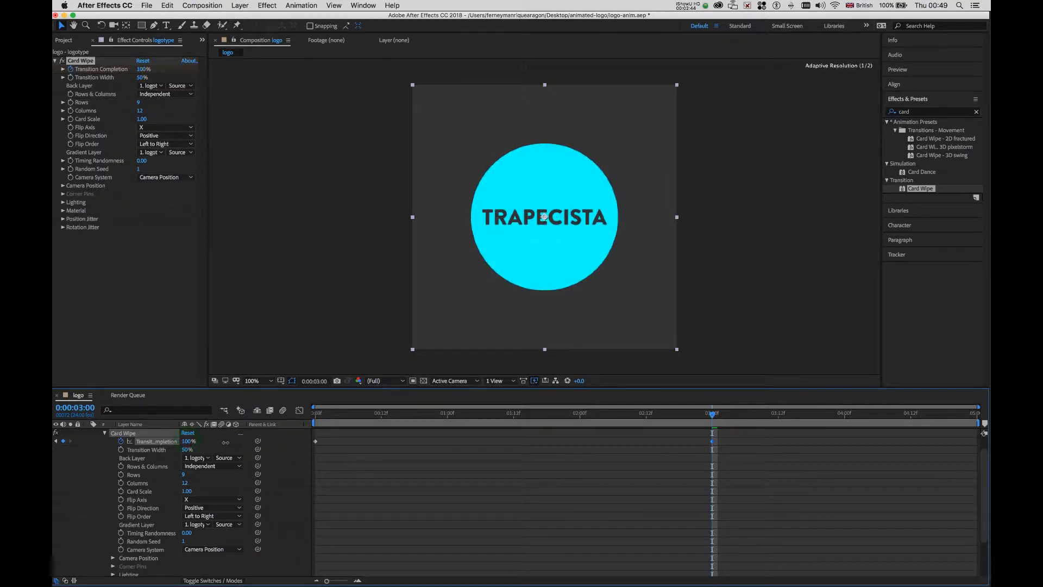
Preview the Card Wipe animation from the start, then scrub through its first frames to 0:00:00:08
left_click_drag(348, 416, 316, 419)
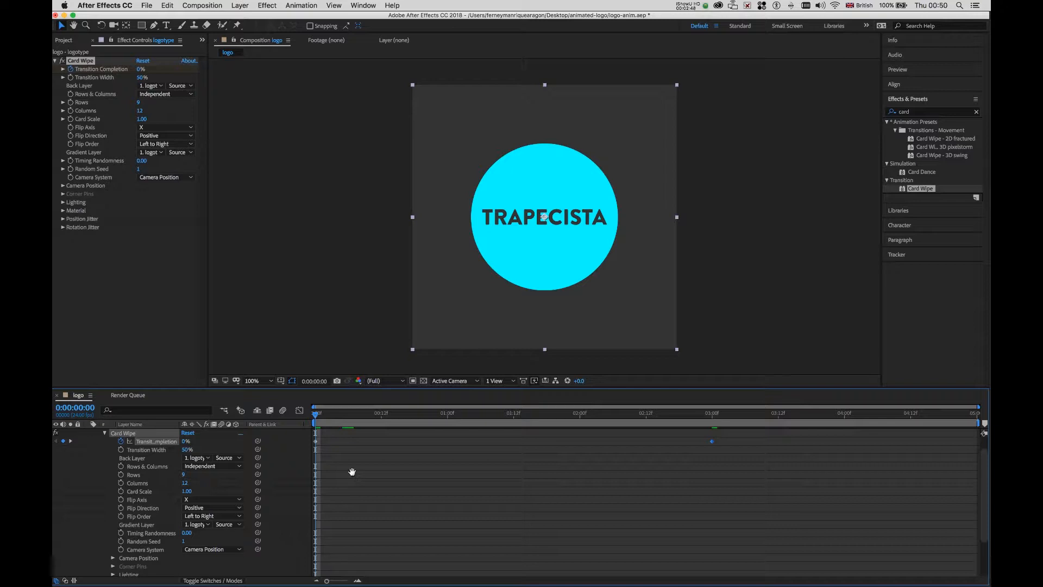
key("space")
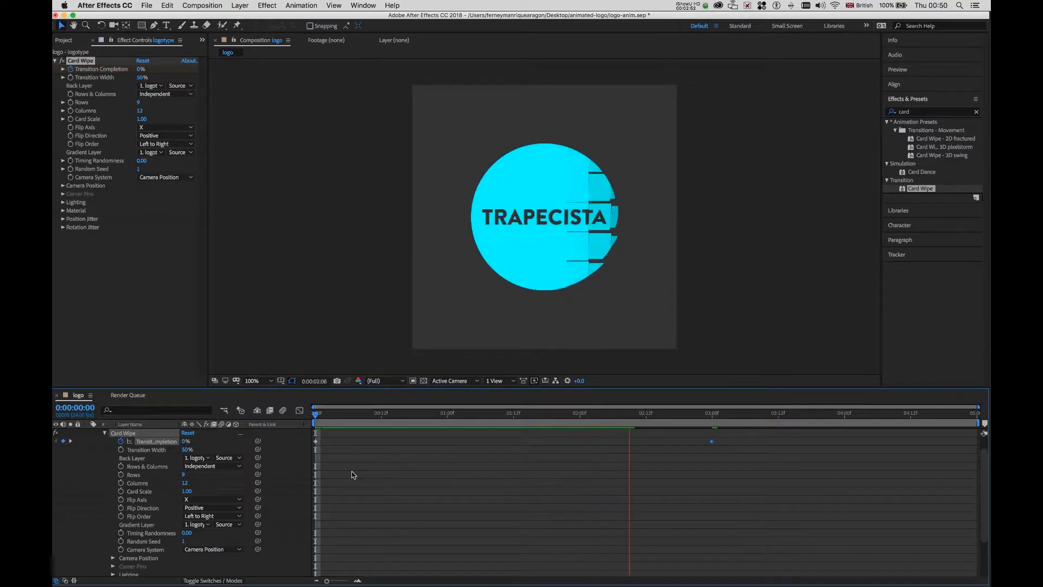
left_click(402, 417)
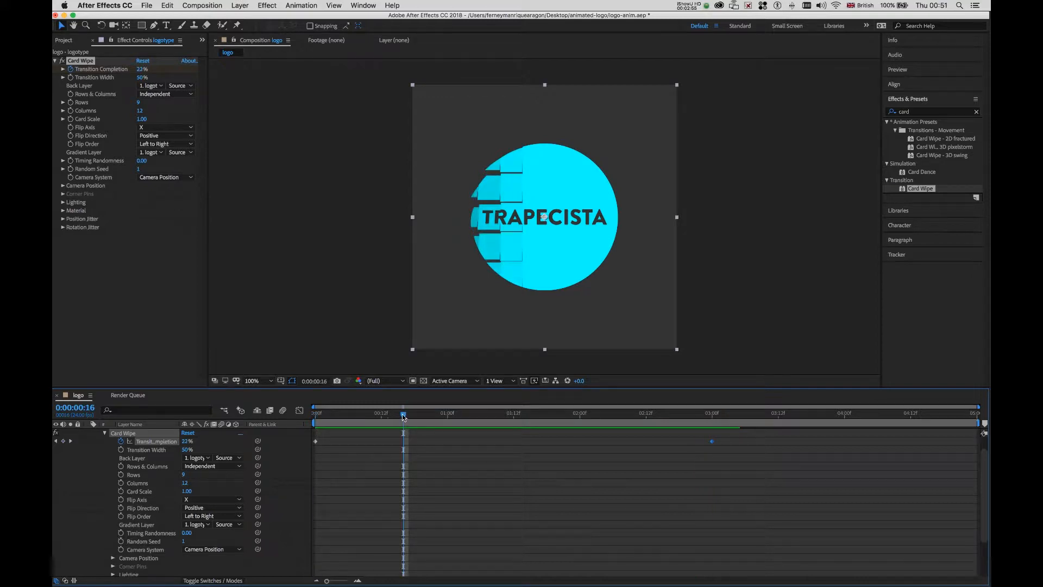
left_click_drag(402, 416, 320, 416)
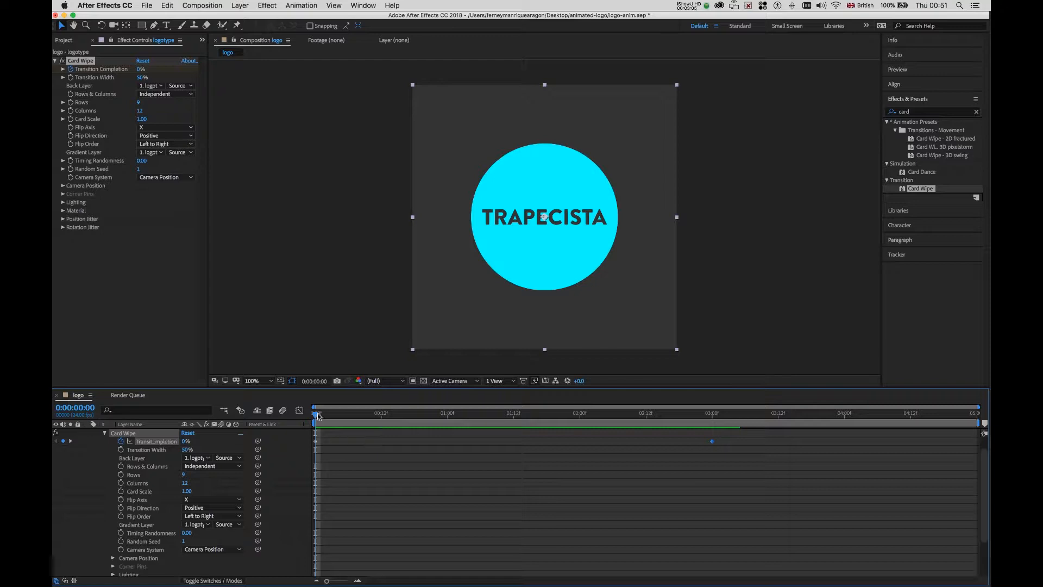
left_click_drag(318, 417, 359, 415)
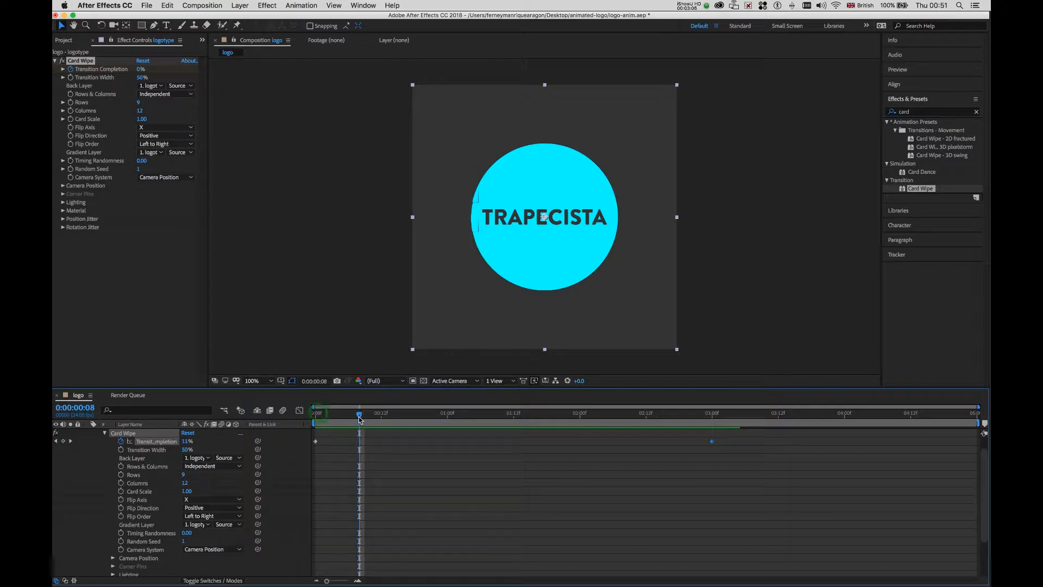
Set the Card Wipe's Rows to 30 and Columns to 76, scrubbing the timeline to check the card pattern
left_click(183, 475)
type("30")
left_click_drag(361, 418, 480, 415)
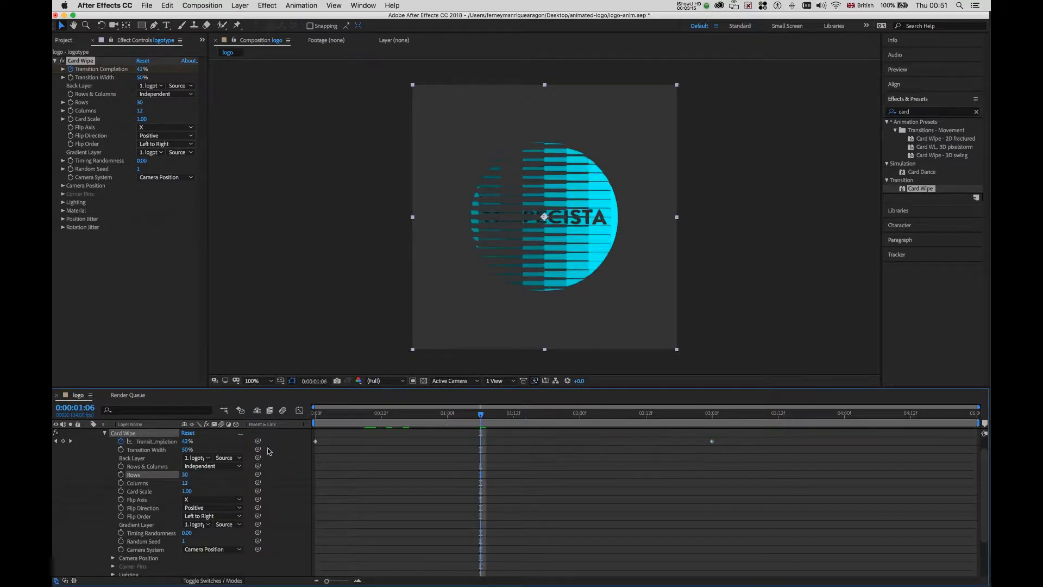
left_click(184, 483)
type("76")
mouse_move(485, 420)
left_mouse_down()
mouse_move(530, 419)
mouse_move(474, 420)
left_mouse_up()
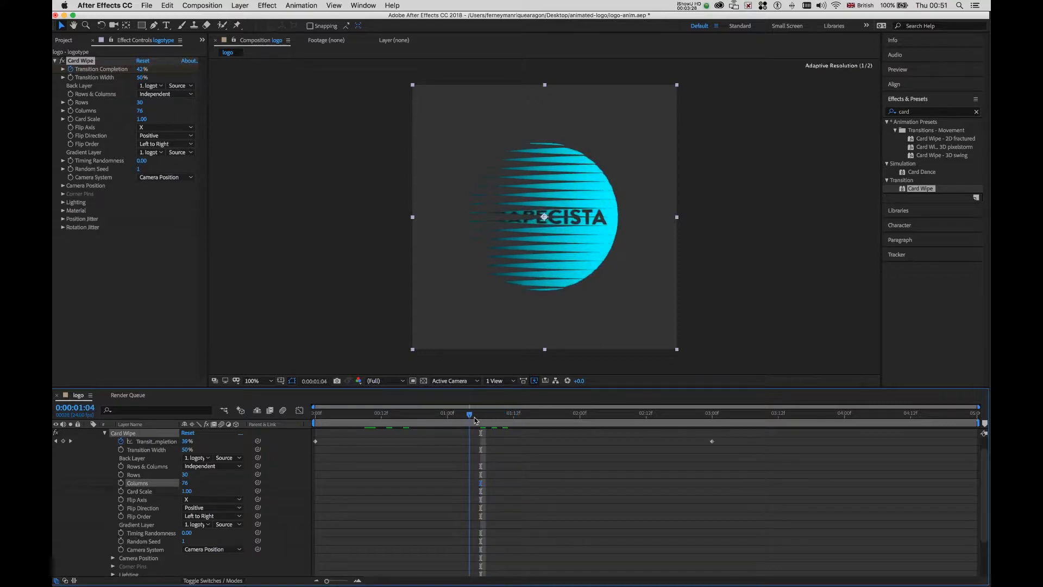
Change the Card Wipe's Flip Axis to Y and return the playhead to 0:00:00:00
left_click(198, 499)
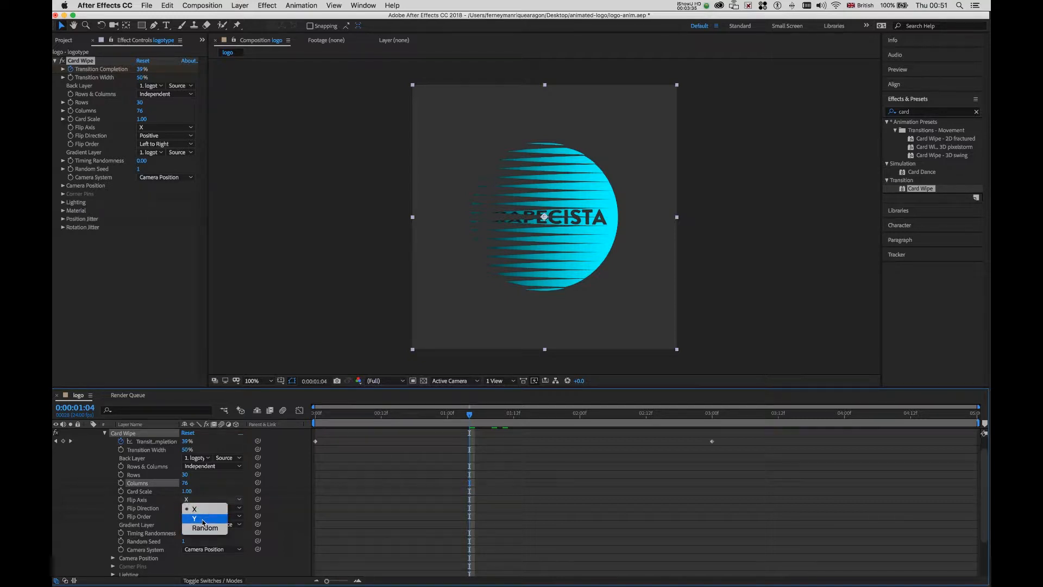
left_click(203, 521)
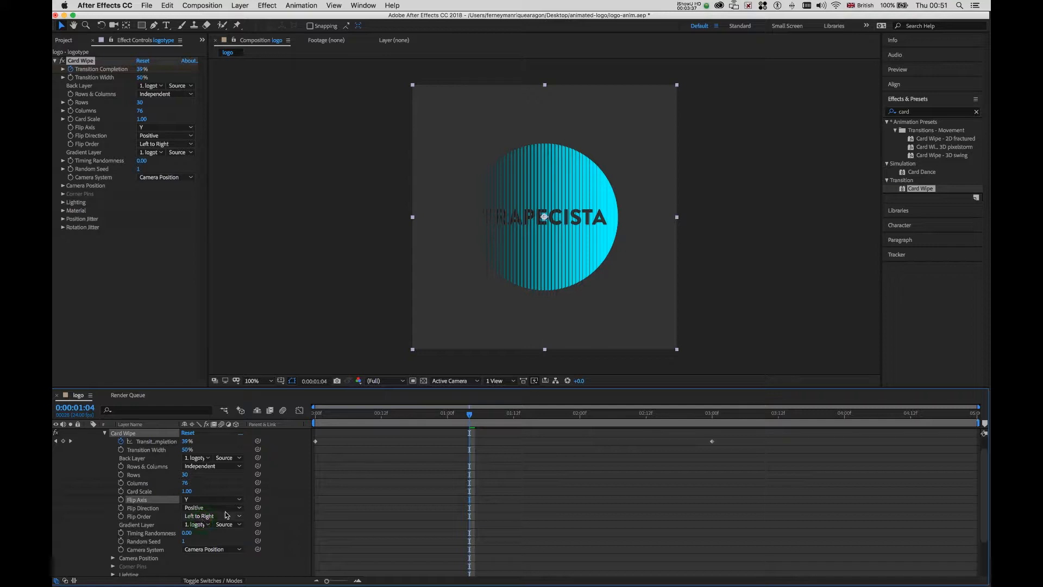
left_click_drag(470, 418, 292, 401)
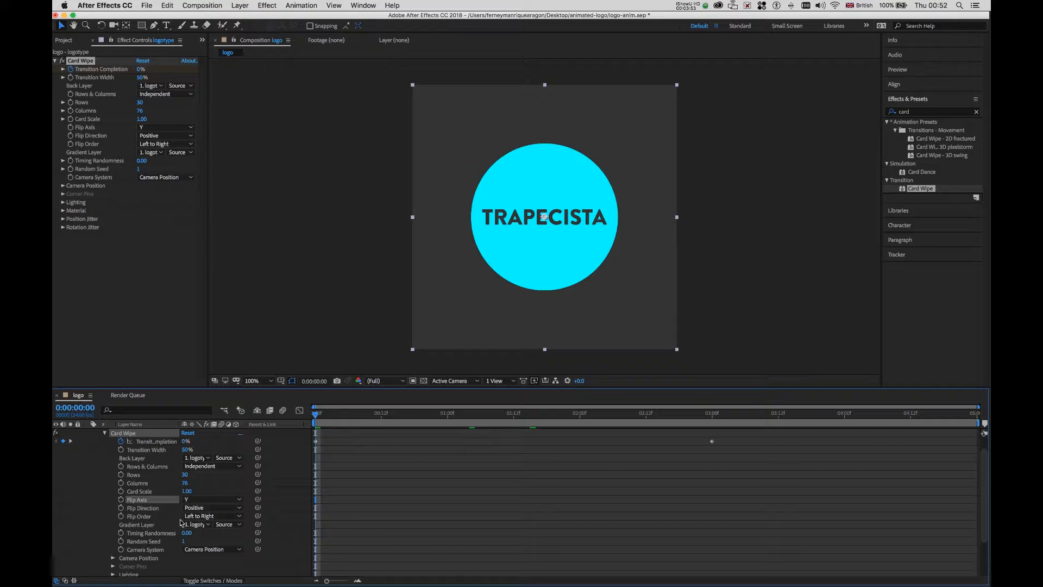
Collapse the logotype layer's properties and preview the Card Wipe animation from the start
left_click(104, 433)
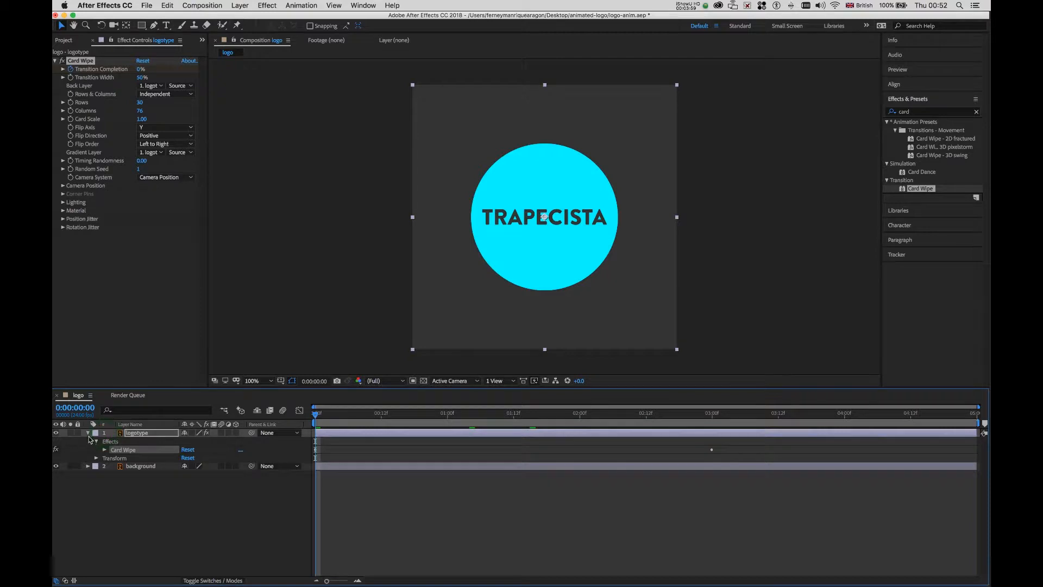
left_click(88, 433)
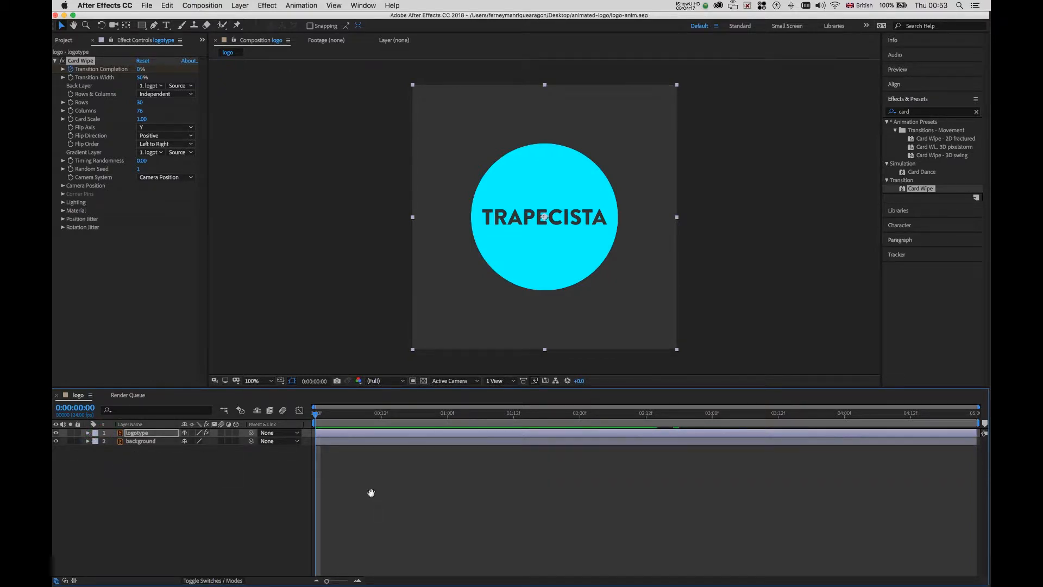
key("space")
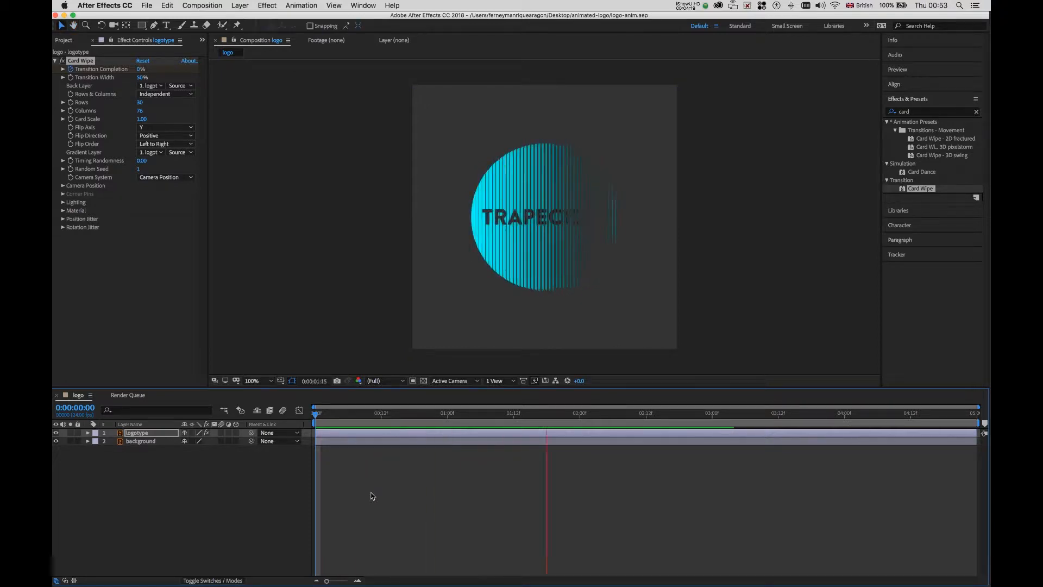
key("space")
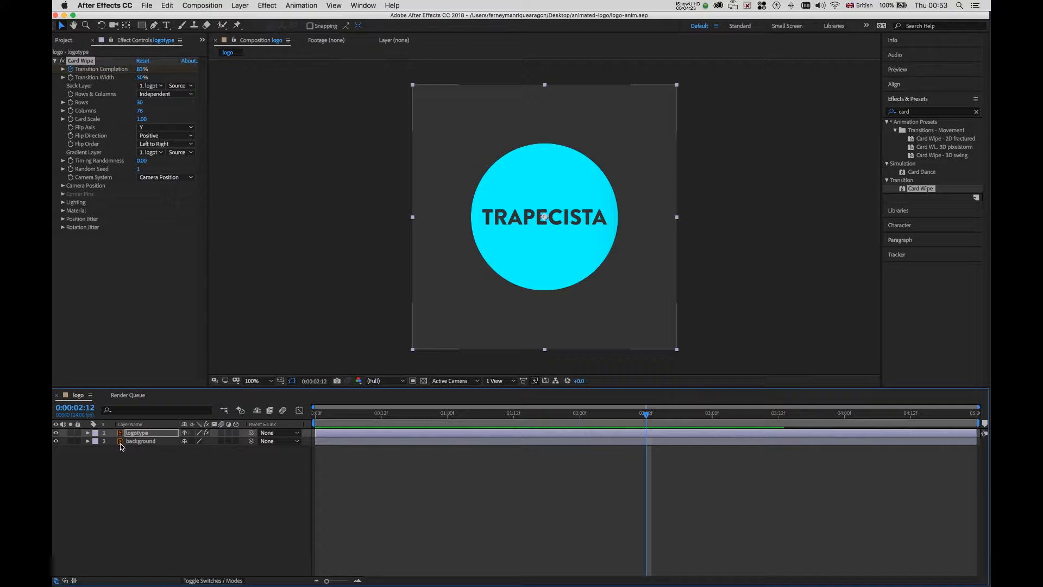
Apply Easy Ease to both Transition Completion keyframes of the logotype layer's Card Wipe
left_click(87, 433)
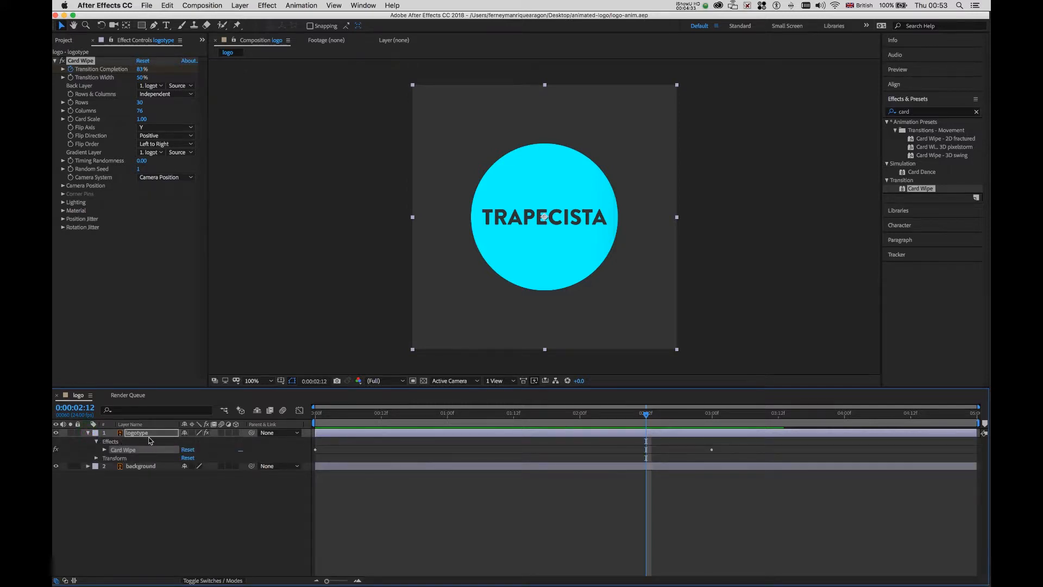
left_click(105, 450)
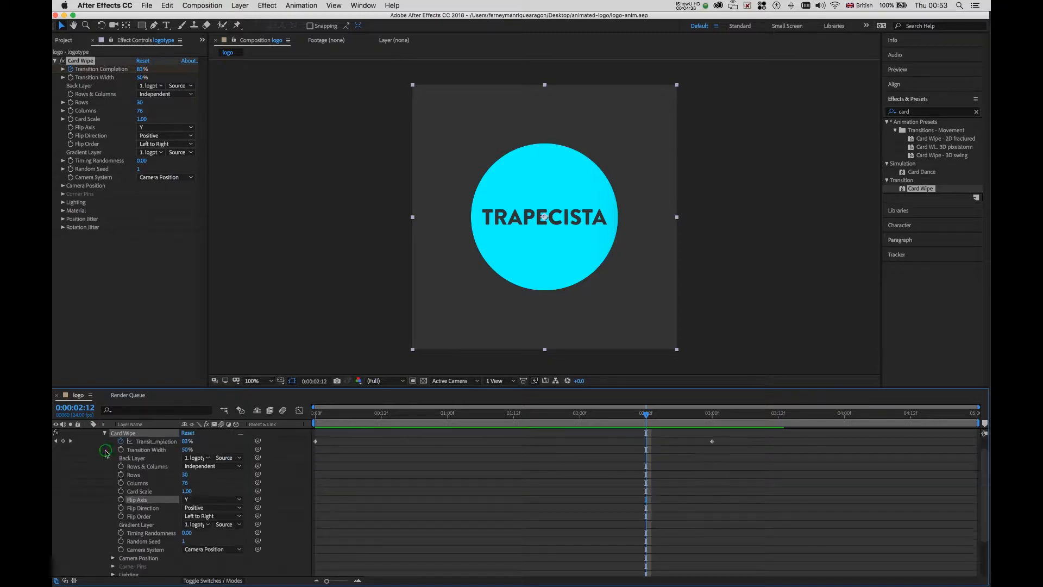
left_click(316, 442)
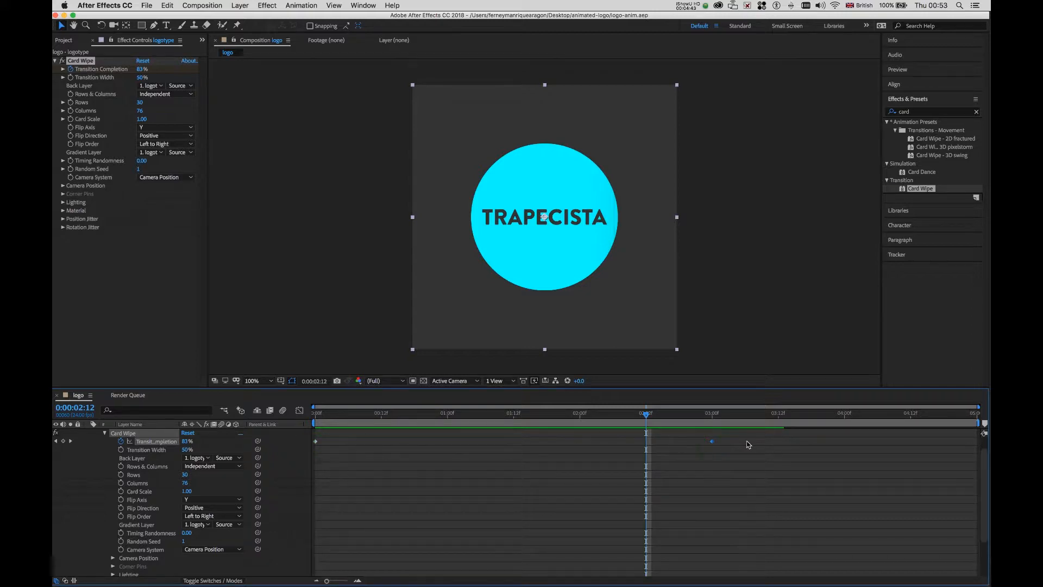
left_click(731, 446)
left_click_drag(729, 443, 313, 456)
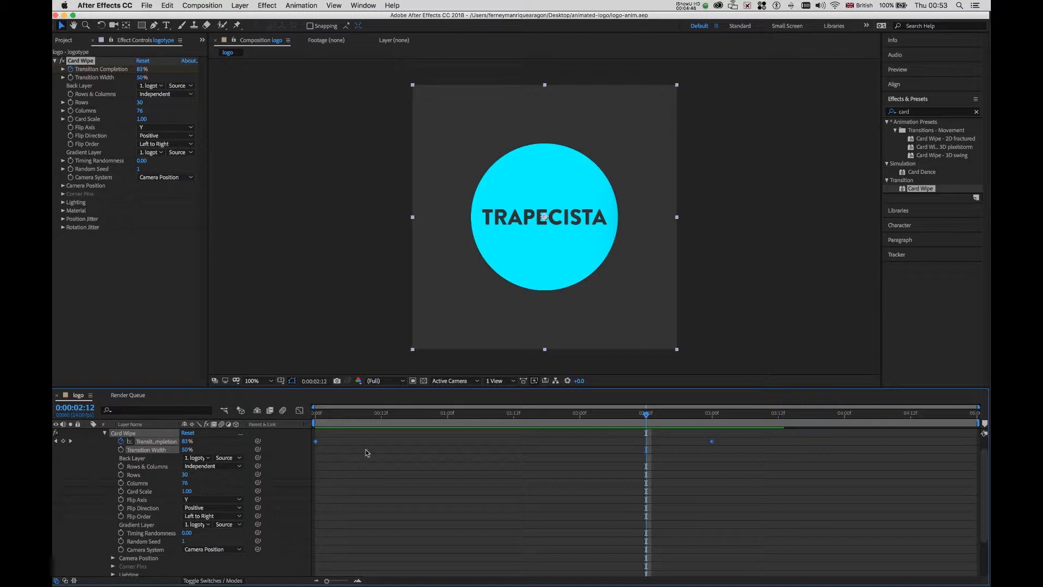
right_click(713, 446)
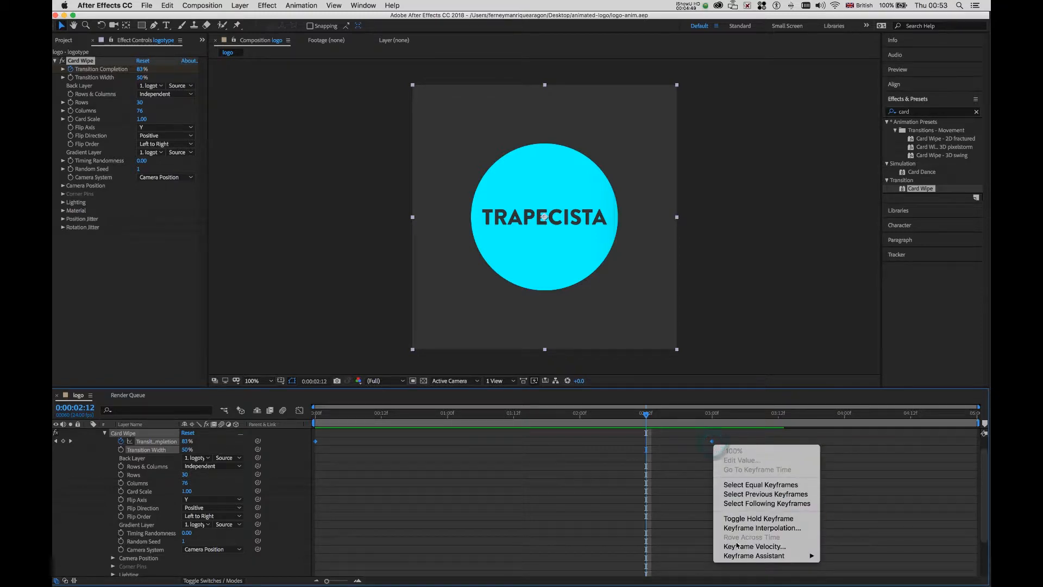
mouse_move(739, 557)
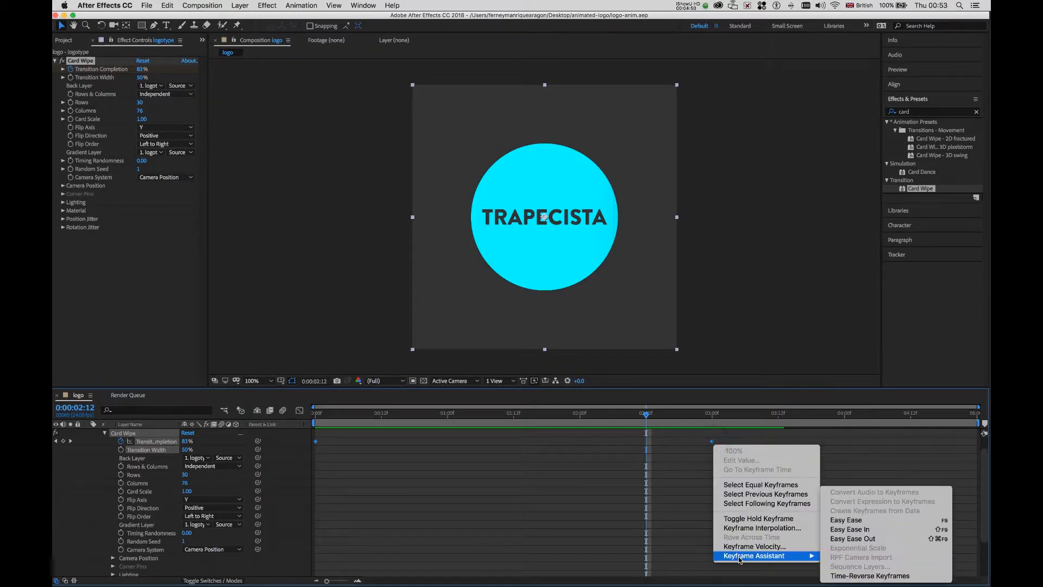
left_click(859, 522)
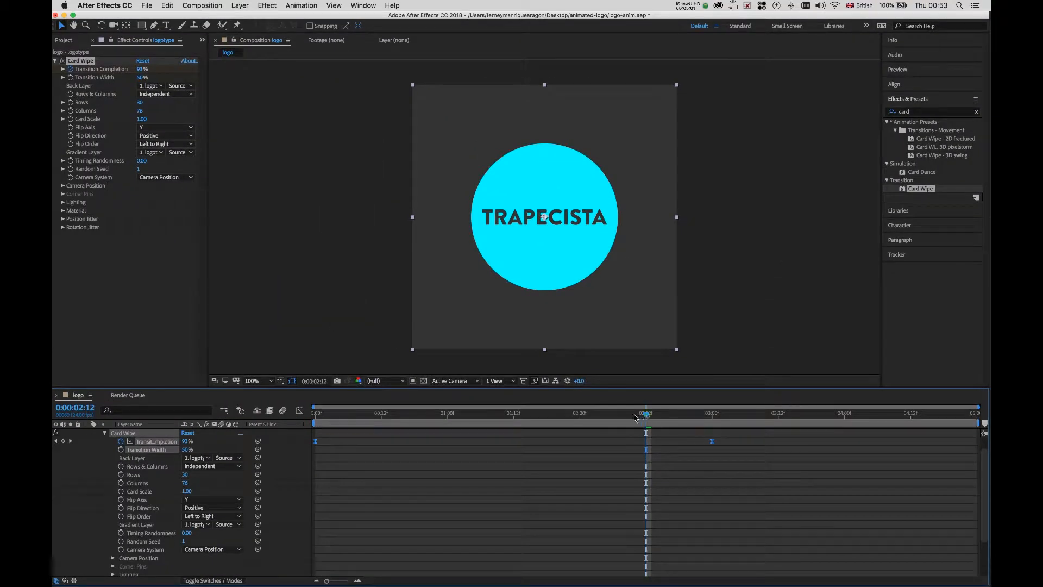
Preview the eased Card Wipe from the start and move its end Transition Completion keyframe to about 0:00:01:14
left_click_drag(634, 418, 318, 427)
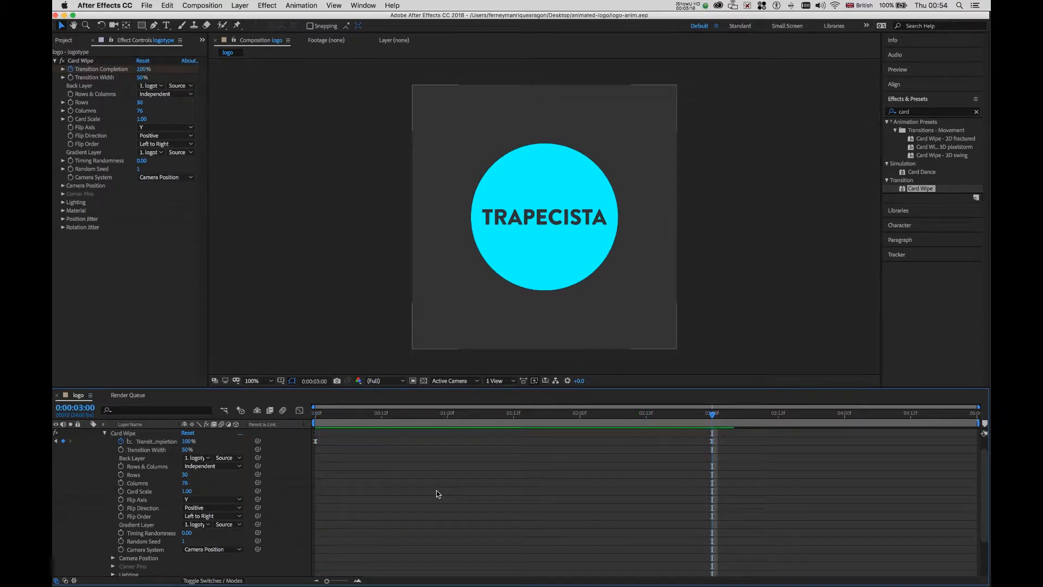
left_click_drag(709, 413, 623, 414)
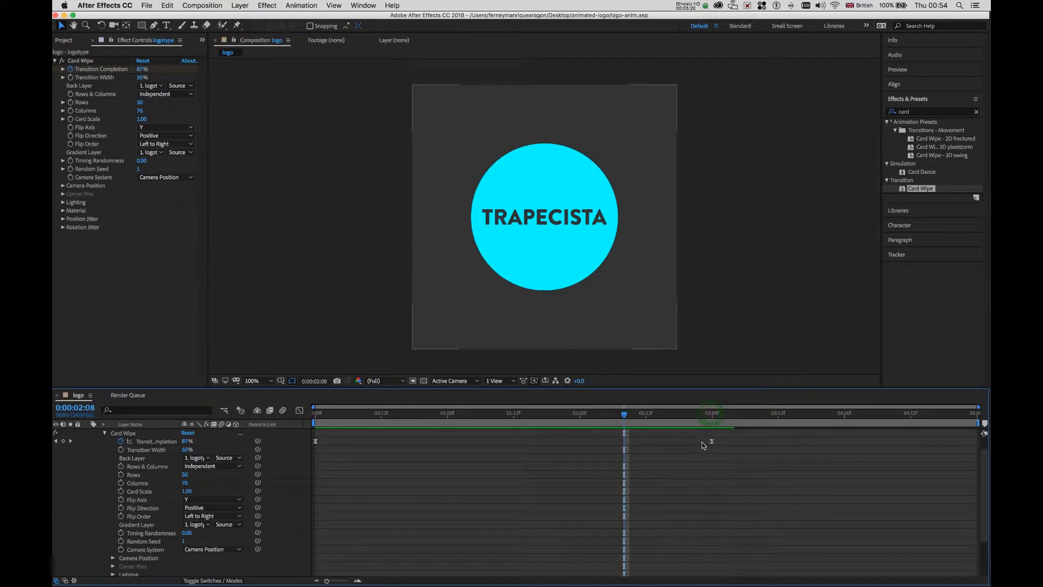
left_click(711, 441)
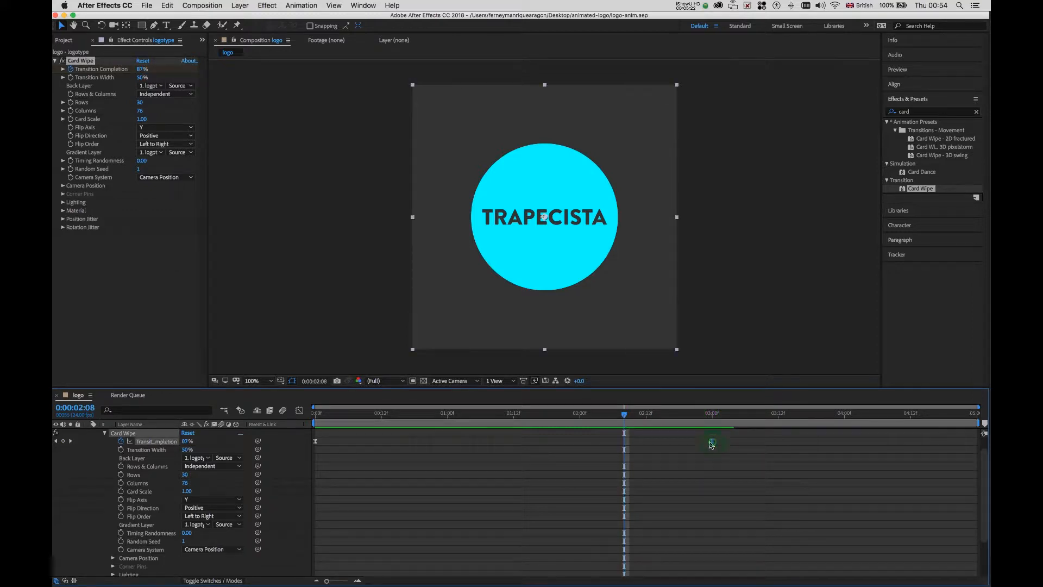
left_click_drag(712, 442, 524, 441)
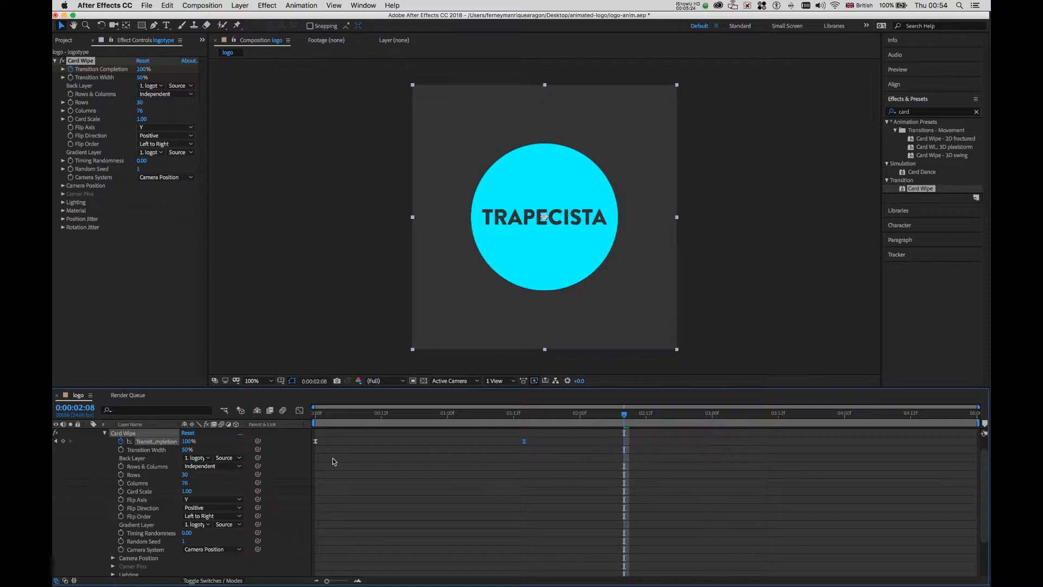
Move the Card Wipe's first Transition Completion keyframe to about 0:00:00:17 and preview the transition from just before it
left_click_drag(316, 443, 410, 442)
left_click_drag(625, 419, 403, 445)
left_click(432, 476)
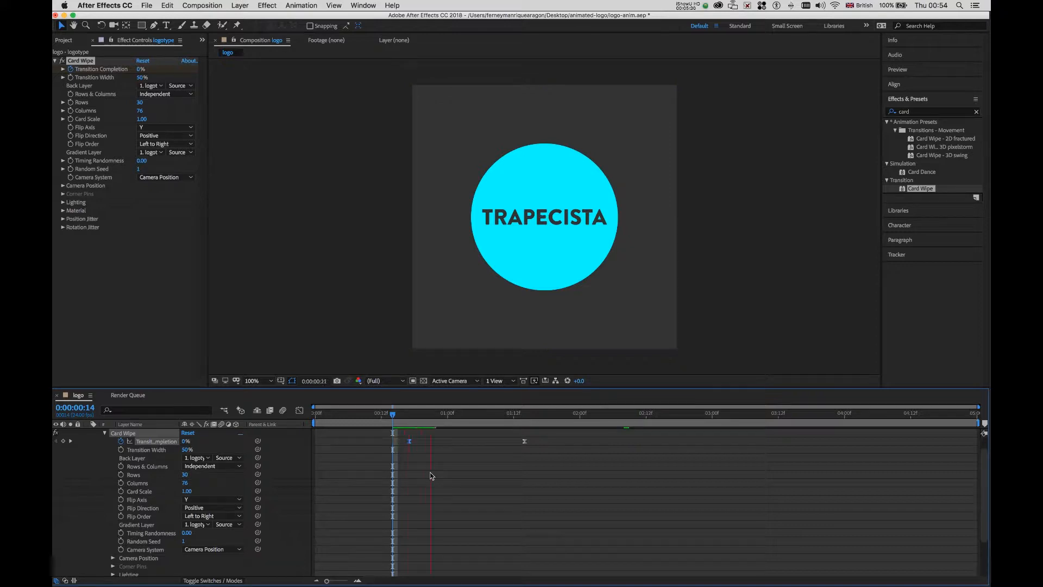
key("space")
key("space")
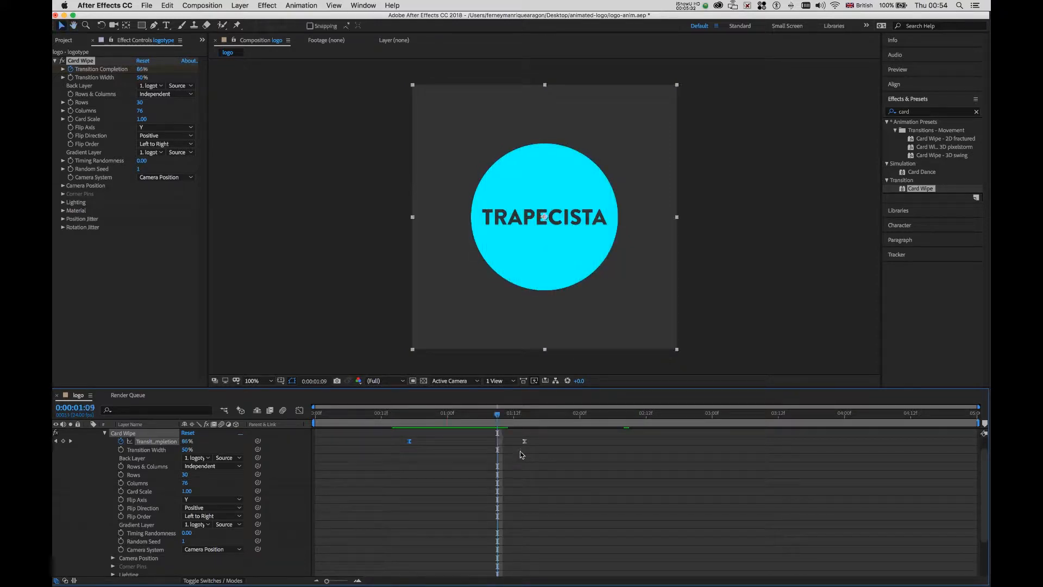
Move the end Transition Completion keyframe to about 0:00:01:05 and preview the shortened wipe
left_click_drag(525, 442, 393, 434)
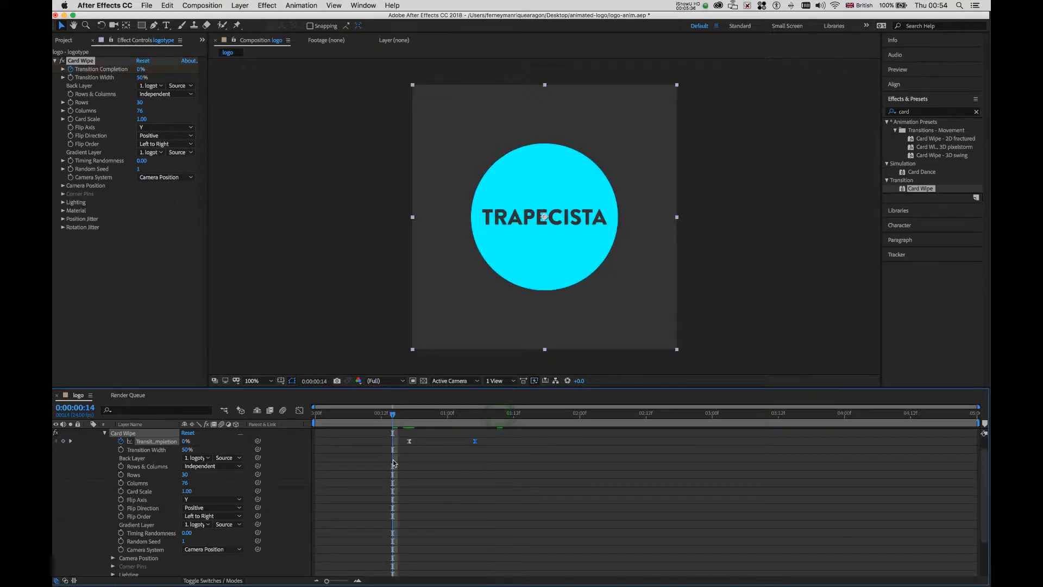
key("space")
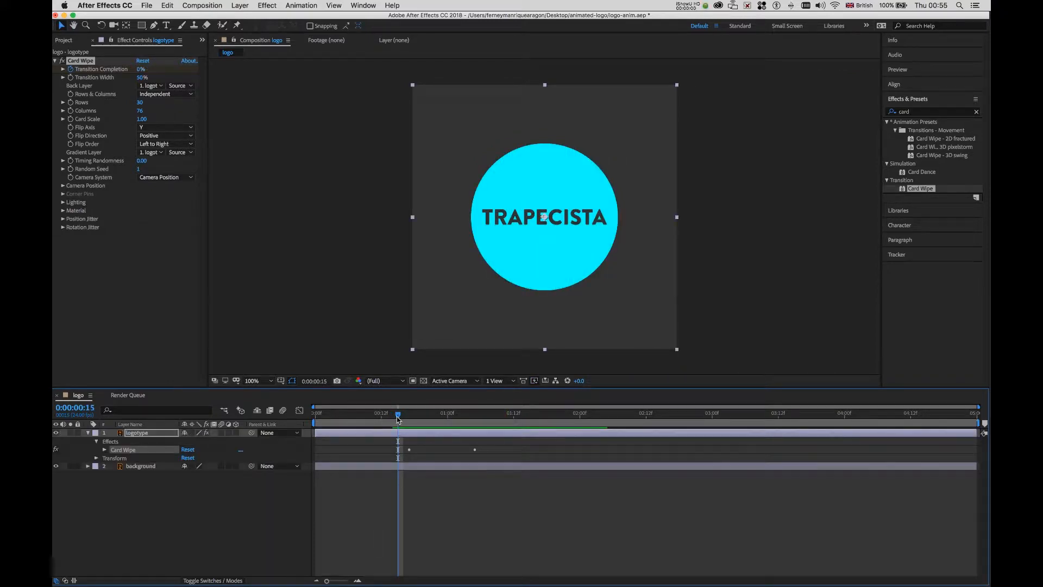
left_click_drag(398, 416, 387, 417)
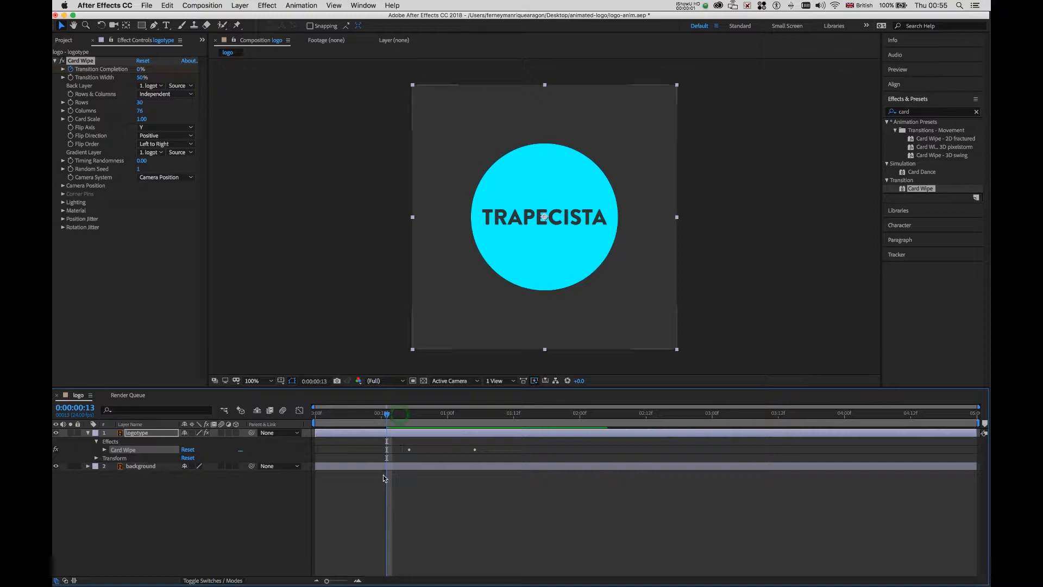
key("space")
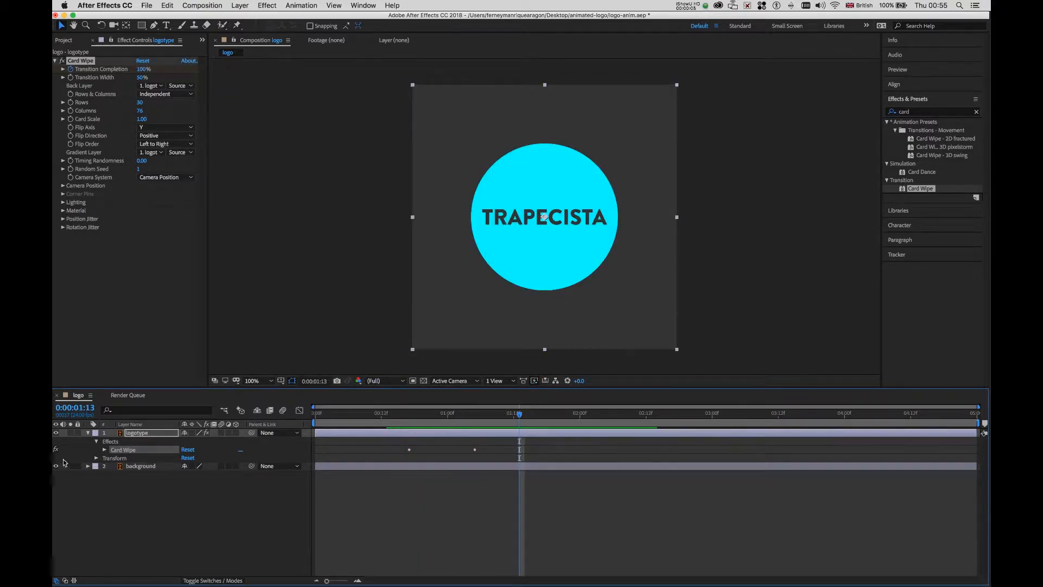
Expand the Card Wipe properties, move the first Transition Completion keyframe to about 0:00:00:04 and preview the result
left_click(105, 450)
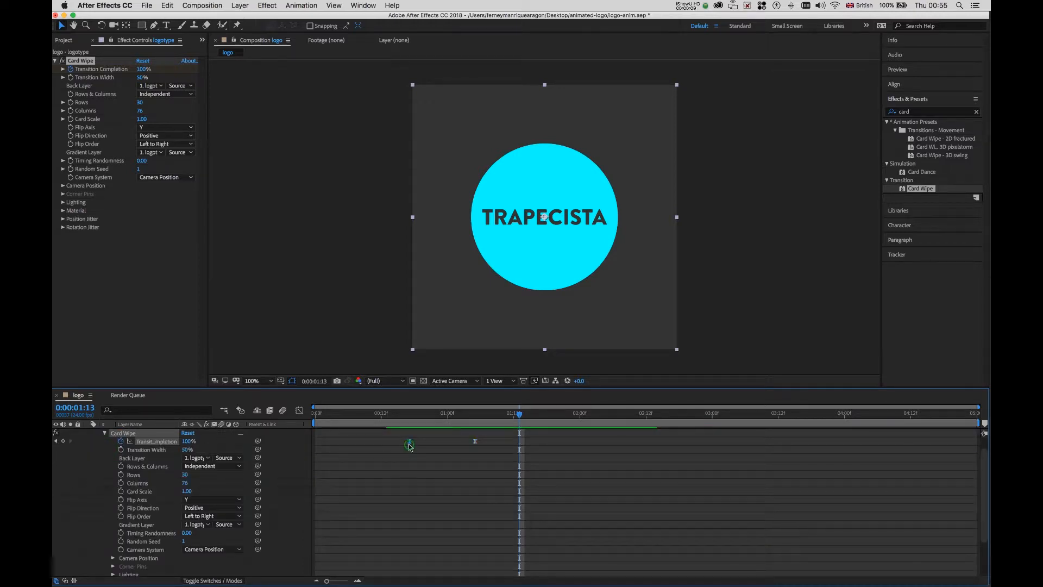
left_click_drag(409, 444, 338, 441)
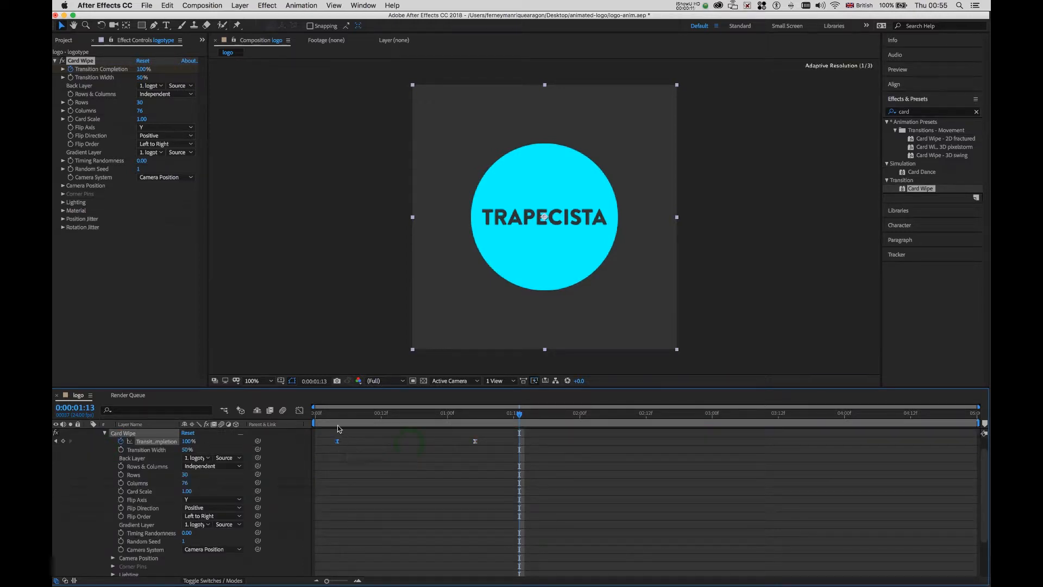
key("space")
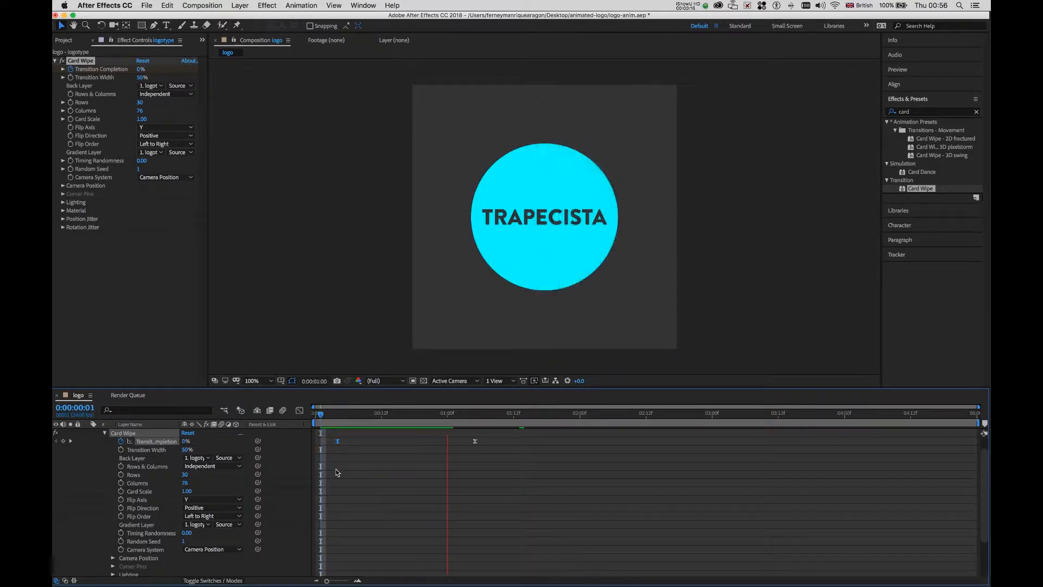
key("space")
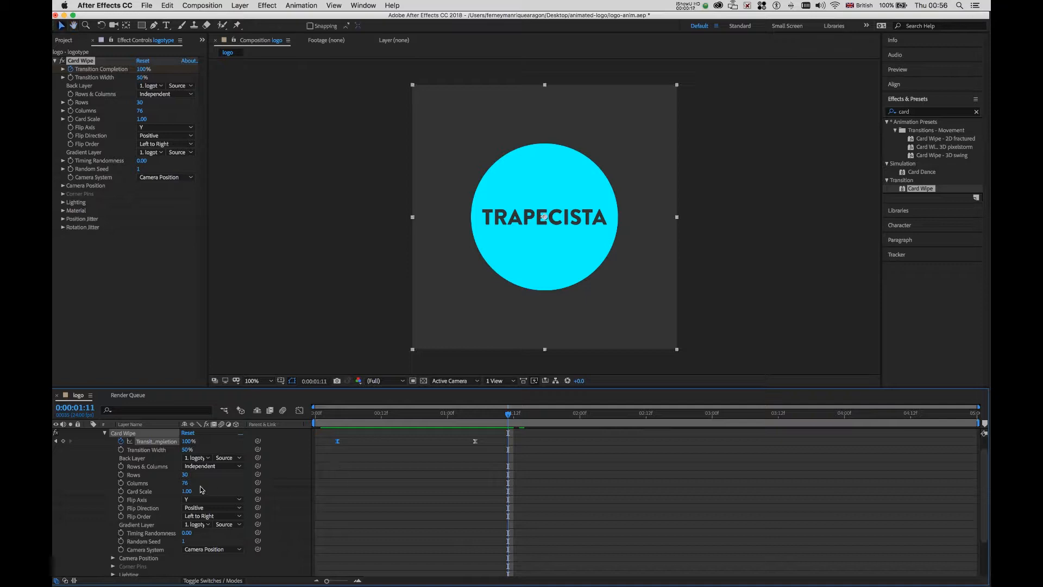
Collapse the logotype layer's effects, reveal its Transform properties and add a Scale keyframe at 0:00:00:00
left_click(105, 433)
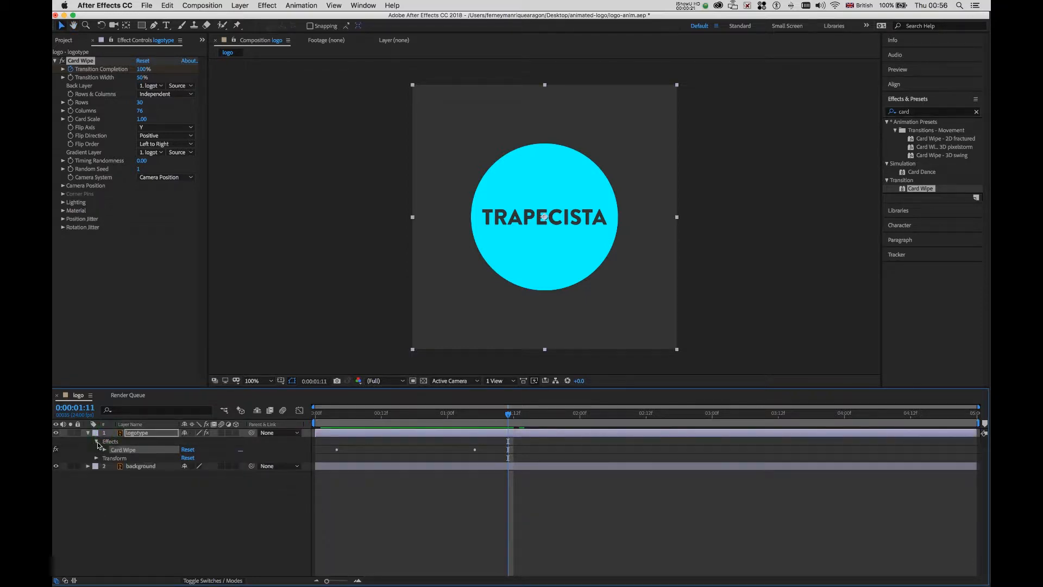
left_click(98, 442)
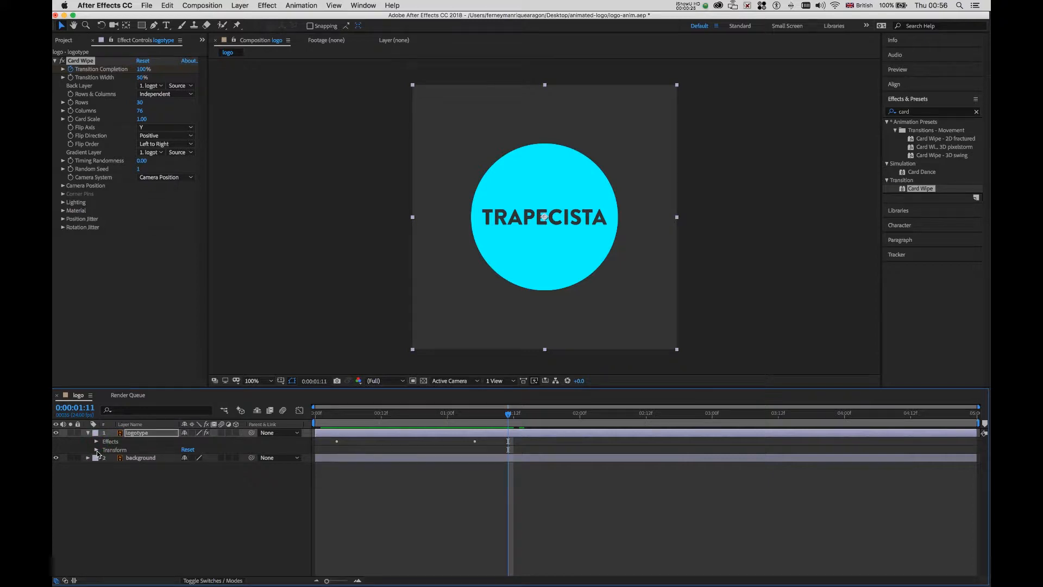
left_click(96, 451)
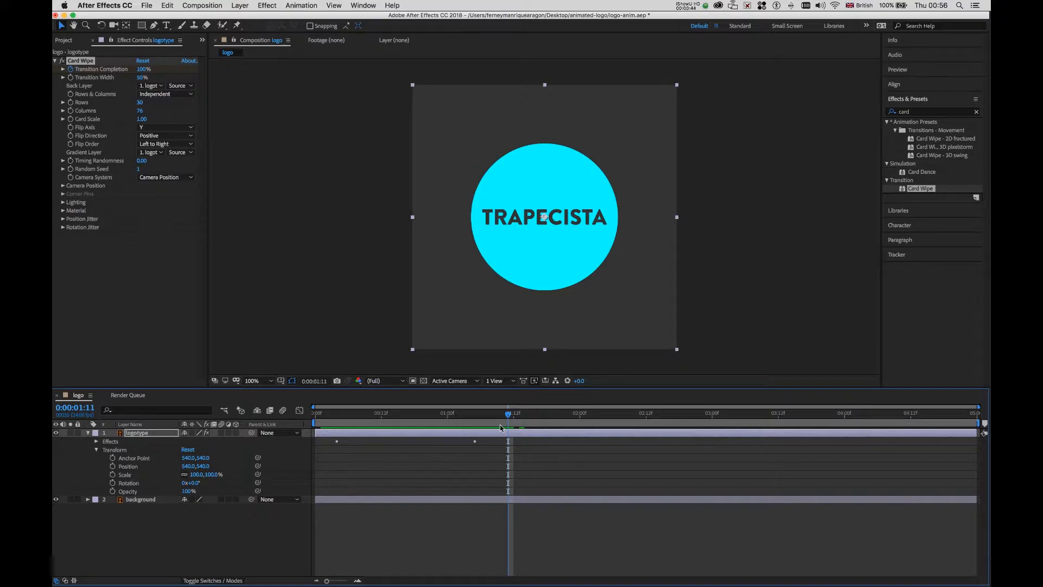
left_click_drag(510, 419, 305, 420)
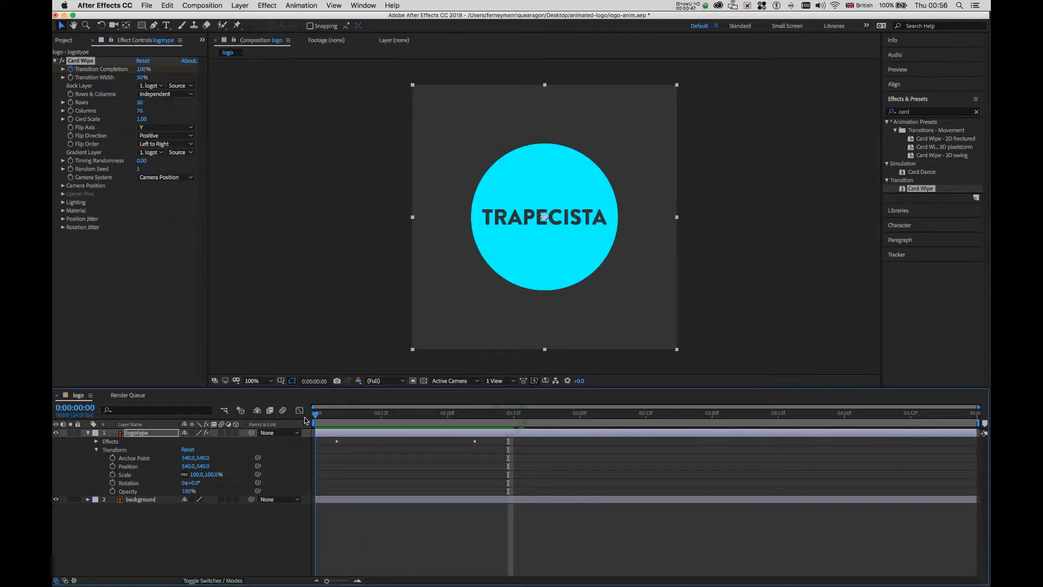
left_click(124, 476)
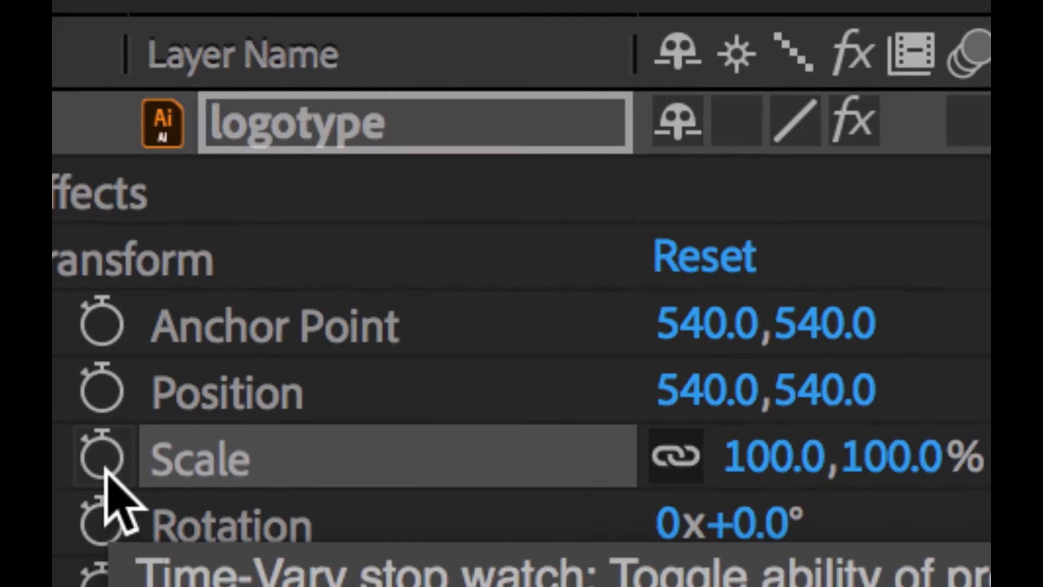
left_click(113, 475)
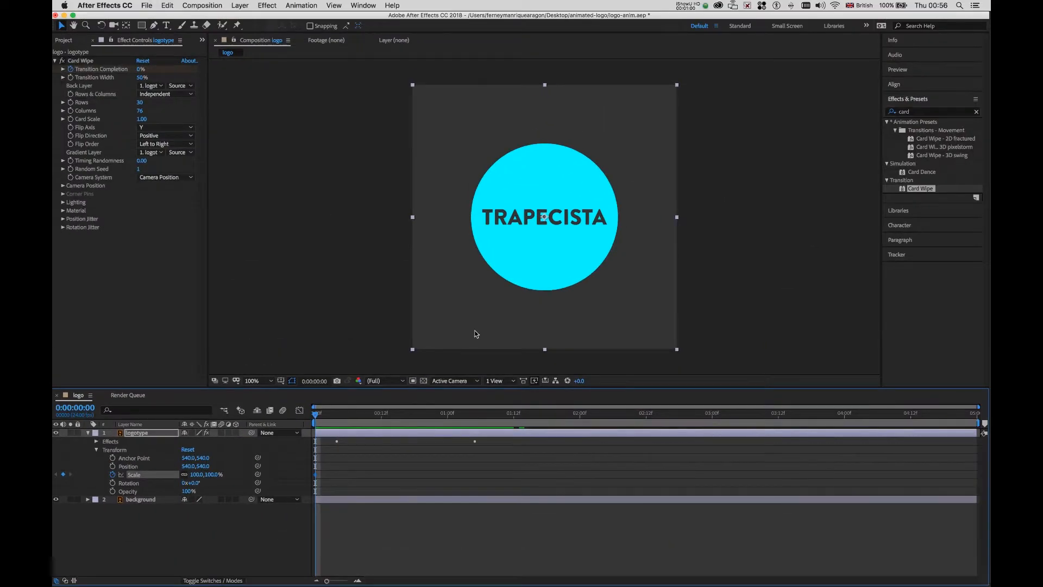
Set the logotype layer's Scale to 267% at 0:00:00:00 and to 929% at 0:00:00:16
left_click(524, 256)
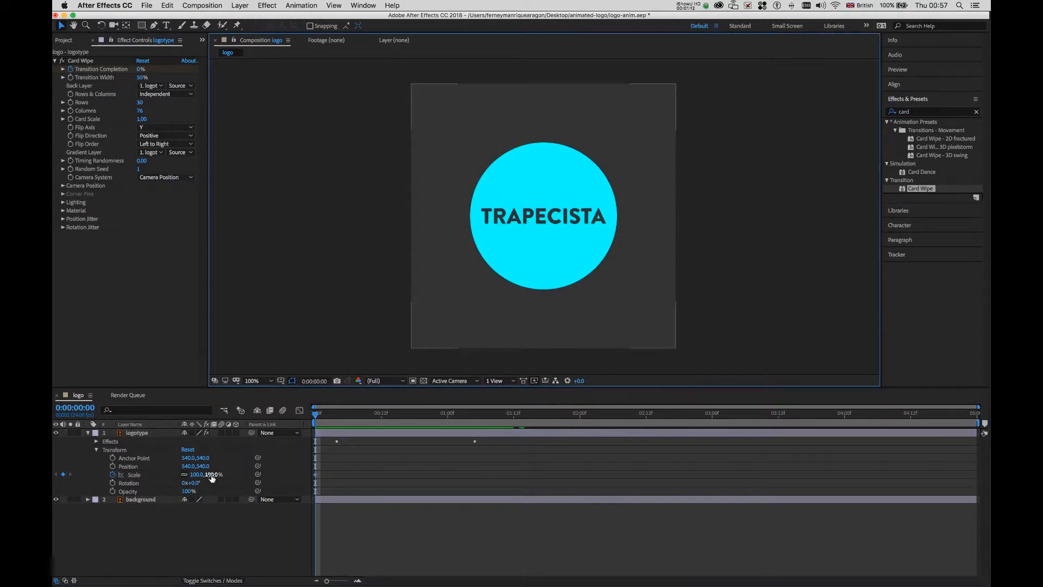
left_click_drag(212, 478, 292, 475)
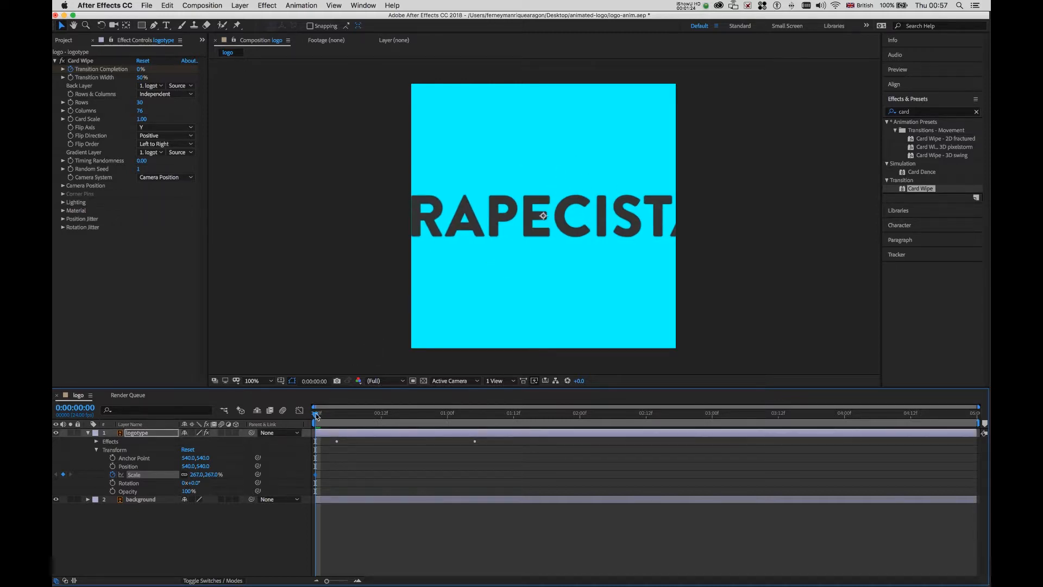
left_click_drag(317, 414, 406, 414)
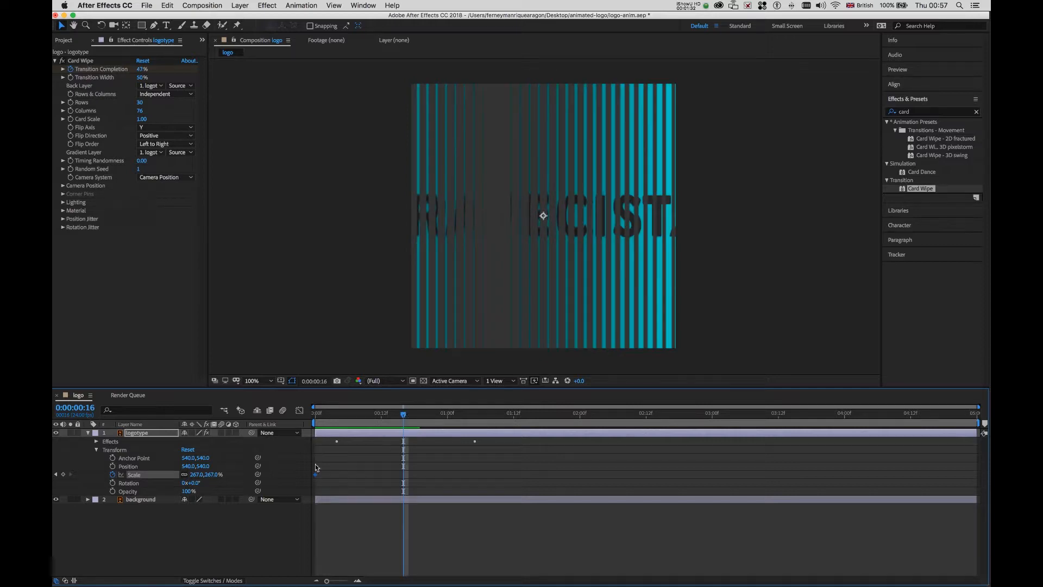
left_click_drag(210, 474, 530, 477)
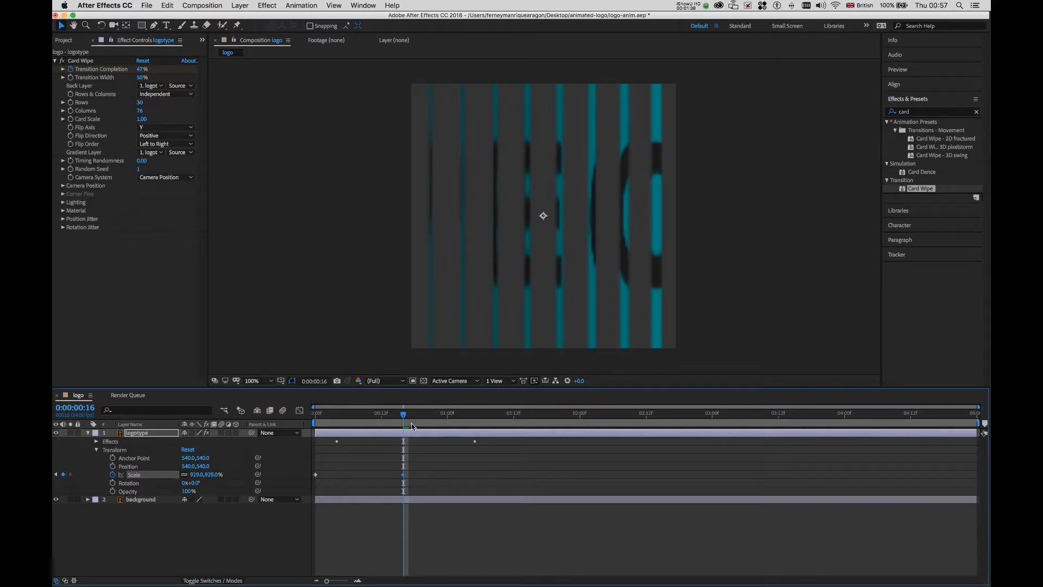
Move the logotype layer's second Scale keyframe to 0:00:01:16 and preview the animation from the start
left_click_drag(404, 415, 500, 441)
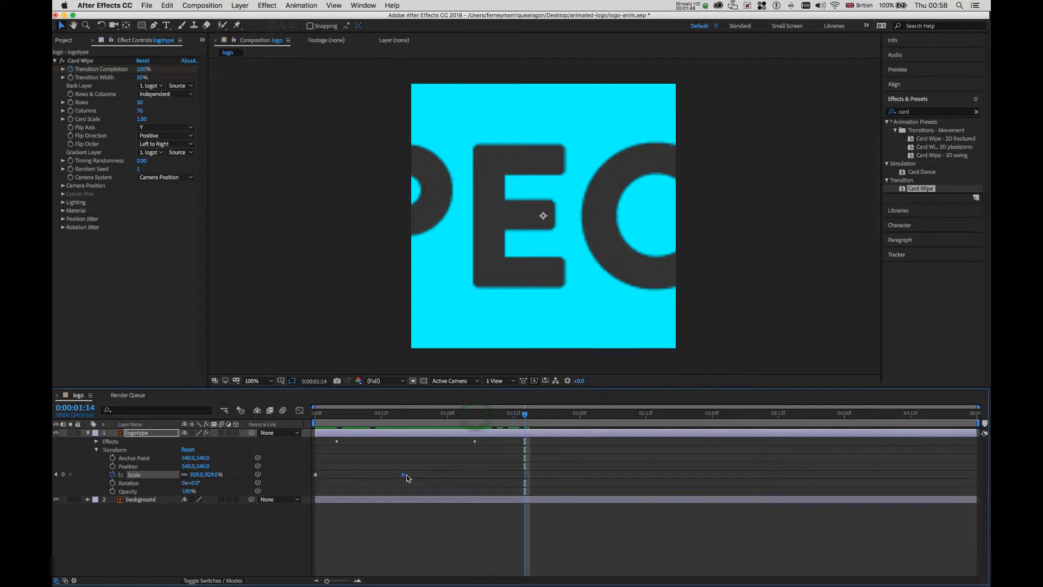
left_click(406, 478)
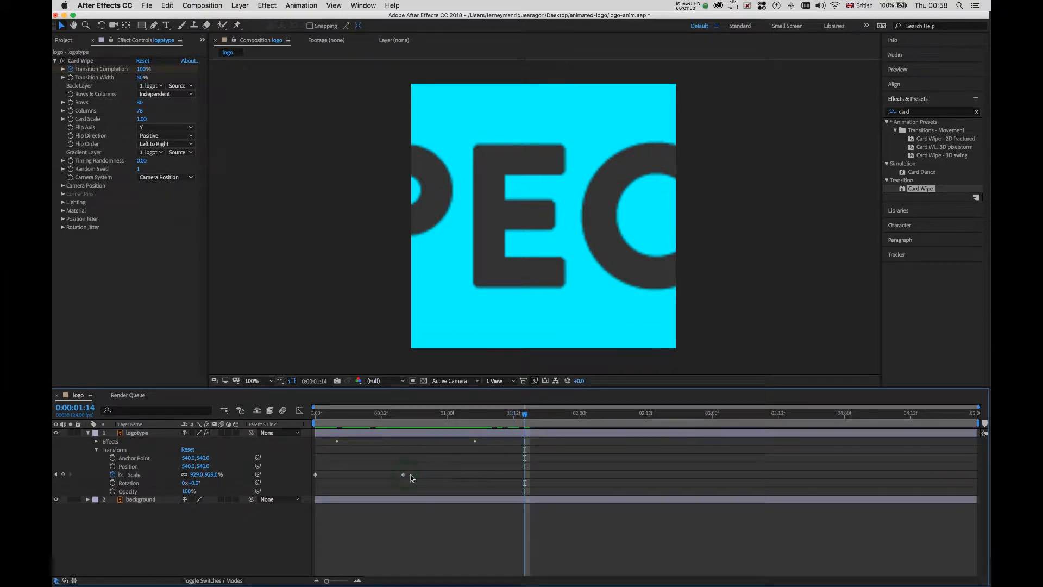
left_click_drag(403, 474, 535, 475)
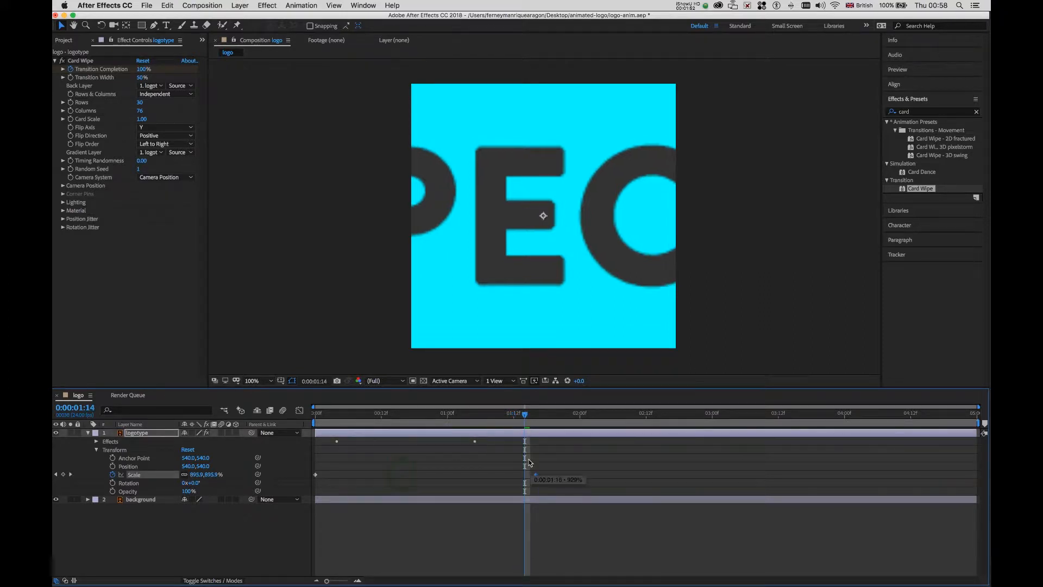
left_click_drag(526, 419, 286, 419)
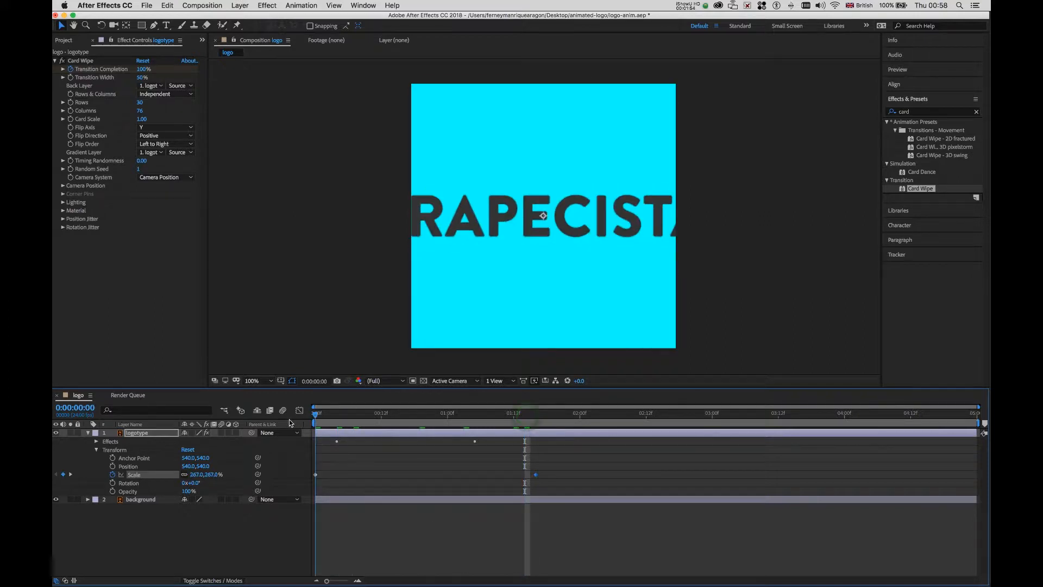
key("space")
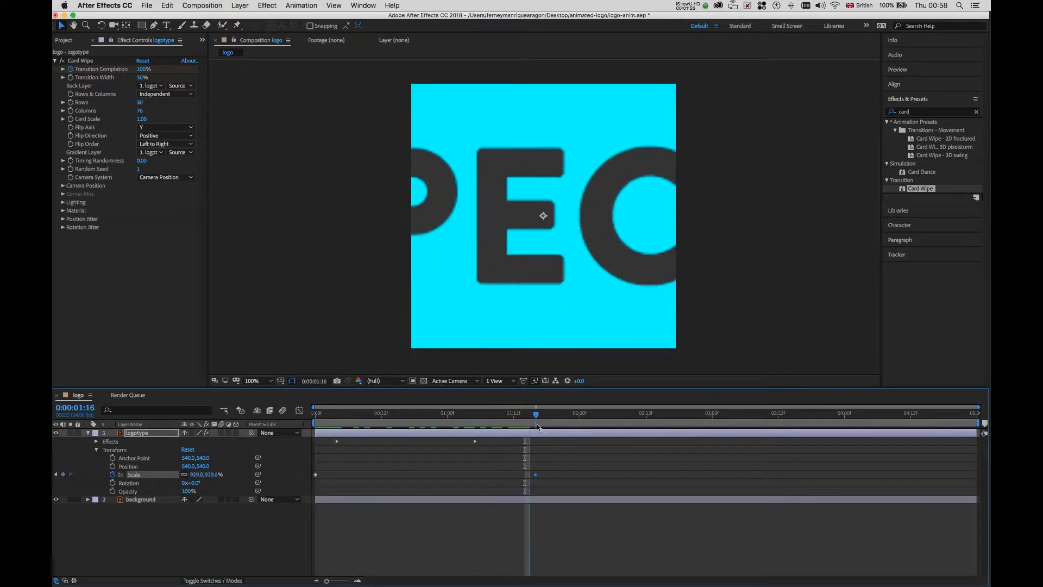
key("space")
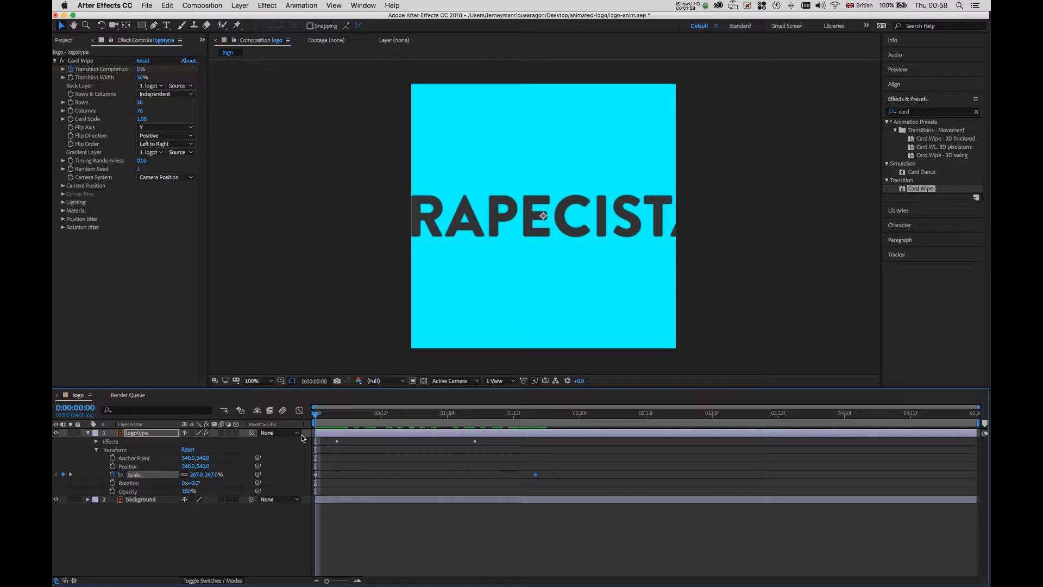
Set the logotype layer's Scale to 1201% at 0:00:00:00 and 100% at 0:00:01:16, and preview the animation from the start
left_click(316, 476)
left_click_drag(207, 475, 700, 485)
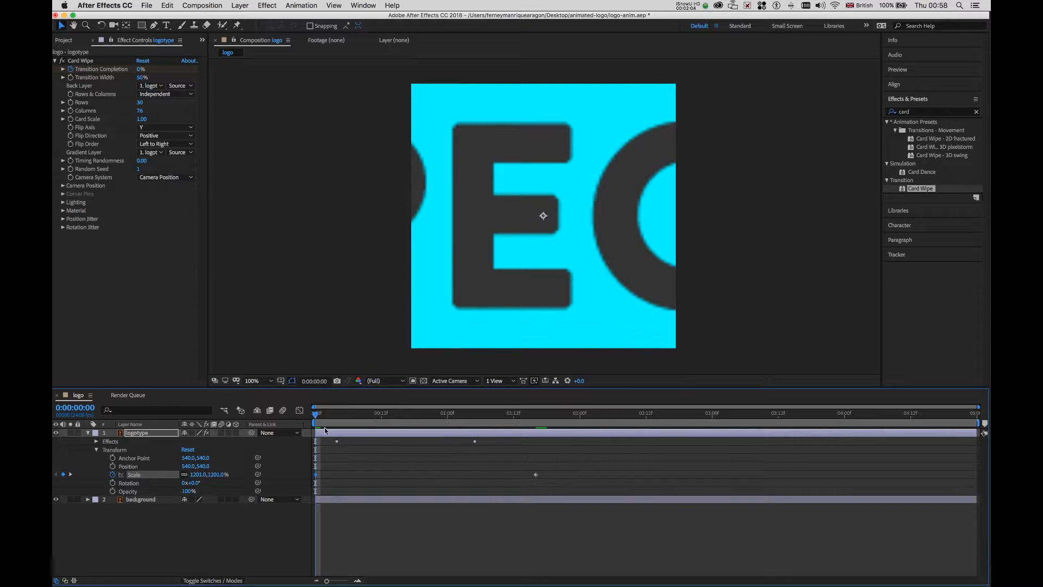
left_click_drag(318, 416, 475, 425)
left_click_drag(530, 428, 537, 430)
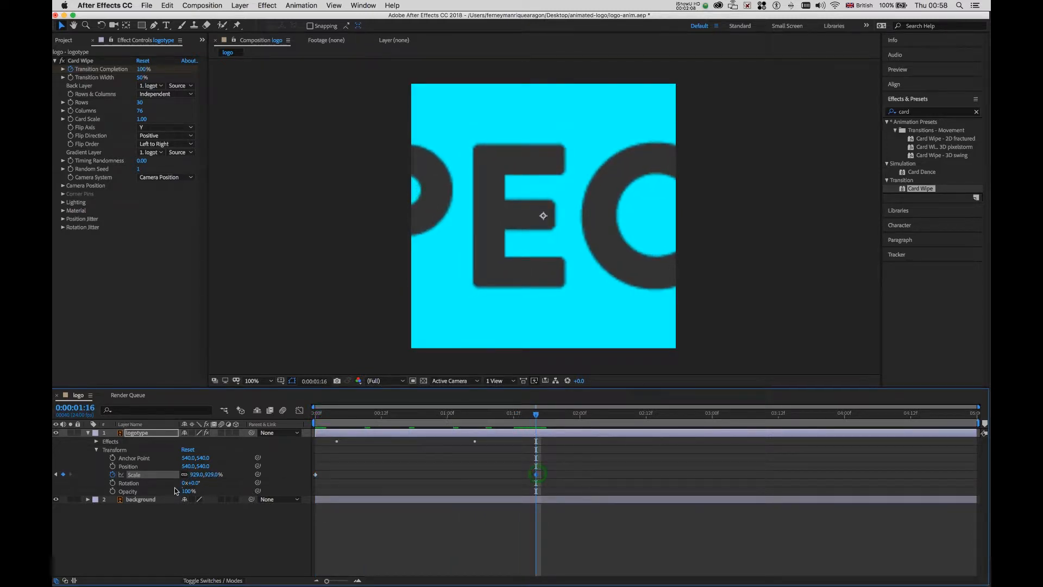
left_click(196, 475)
type("100")
key("Return")
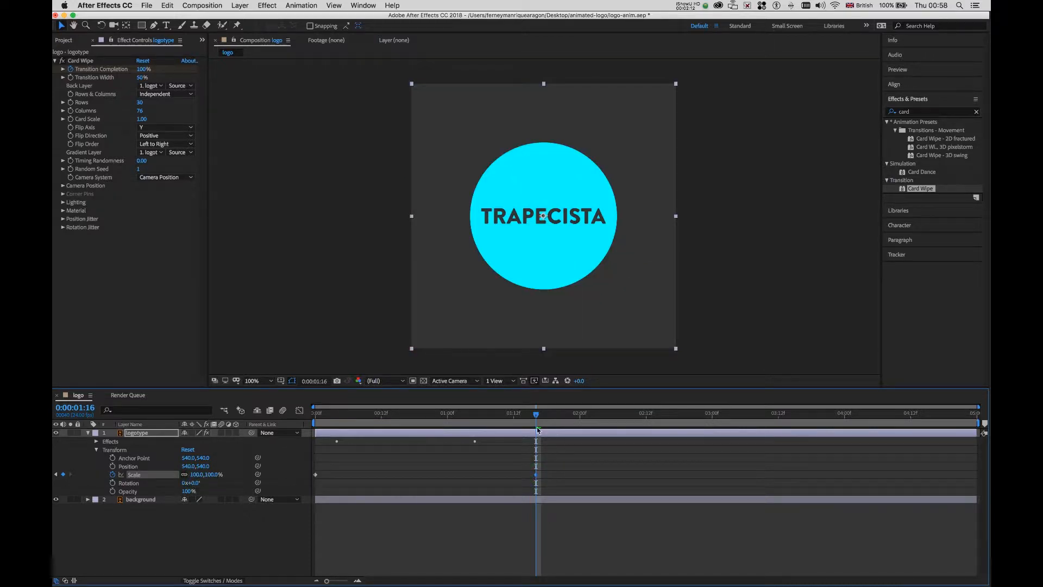
left_click_drag(538, 413, 295, 418)
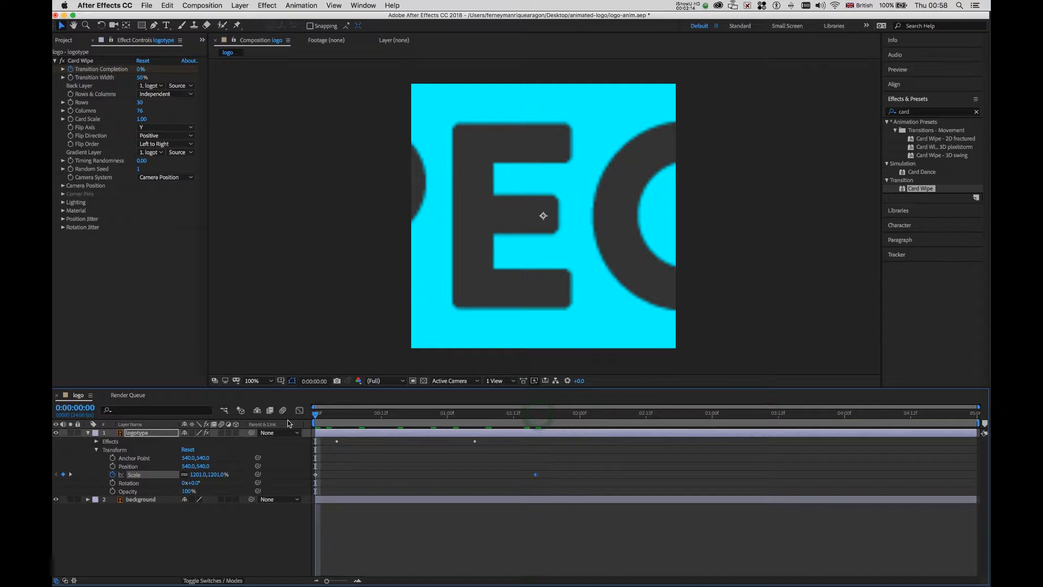
key("space")
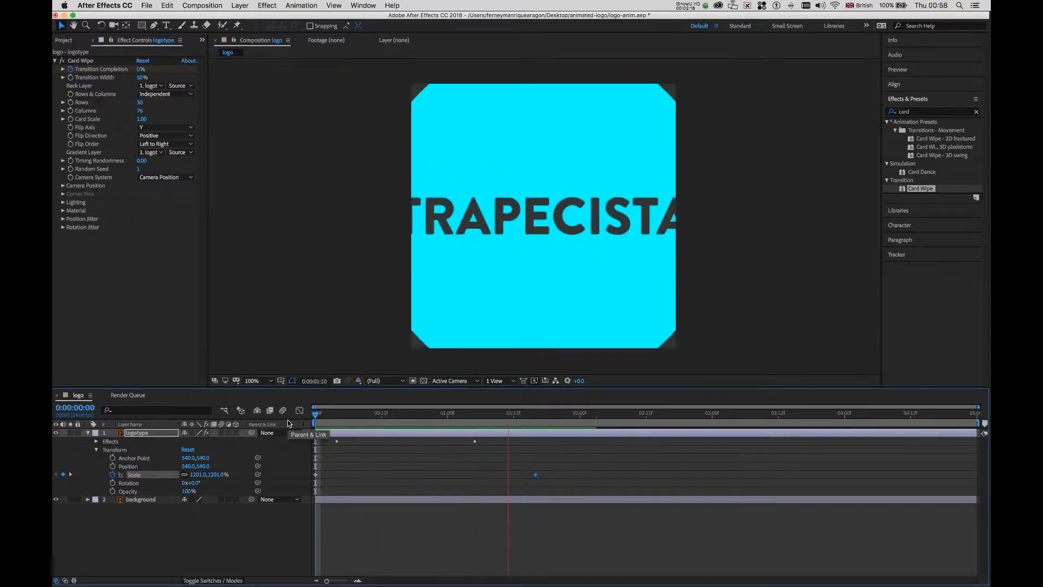
Move the logotype layer's Scale keyframes to 0:00:00:12 and about 0:00:00:19, and preview the animation from the start
left_click_drag(577, 413, 315, 421)
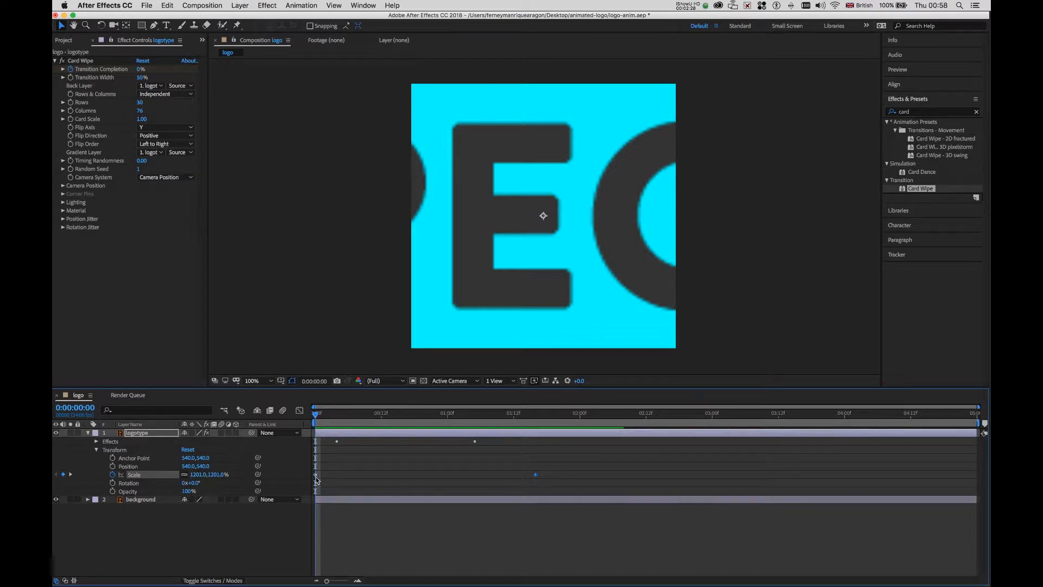
left_click_drag(317, 477, 382, 478)
left_click_drag(317, 413, 388, 424)
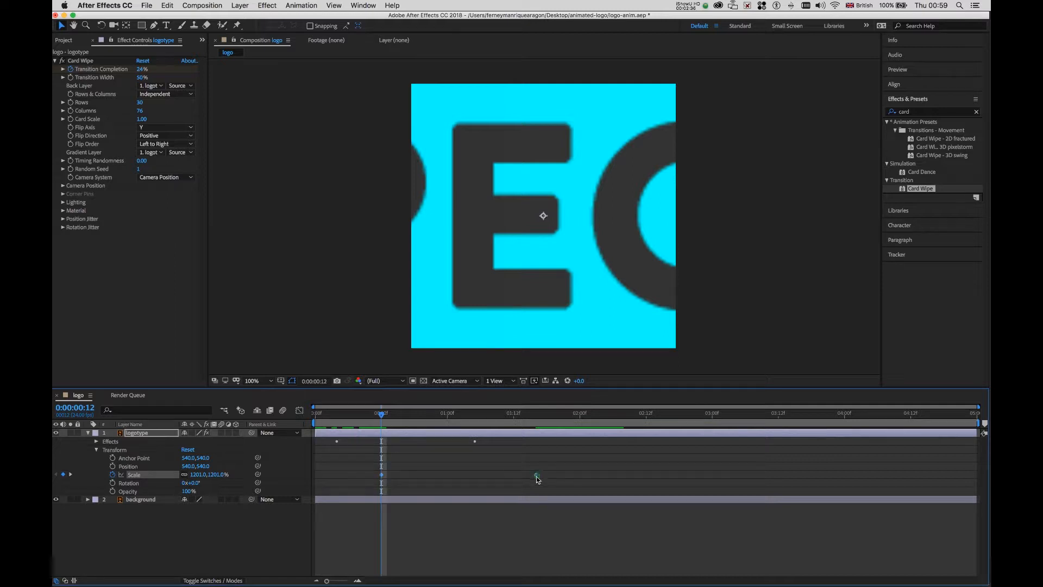
left_click_drag(536, 475, 419, 474)
left_click_drag(381, 414, 313, 418)
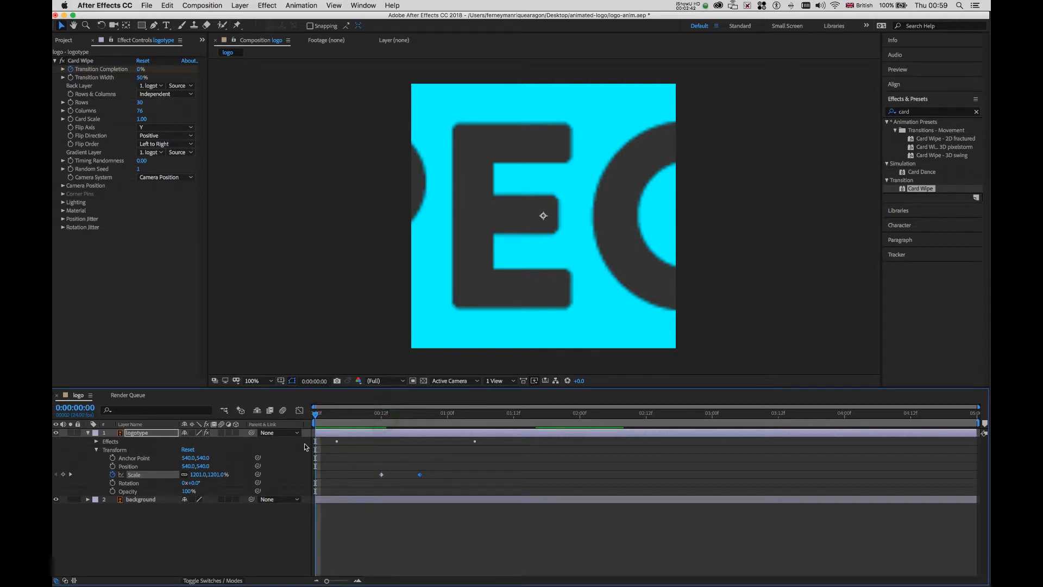
key("space")
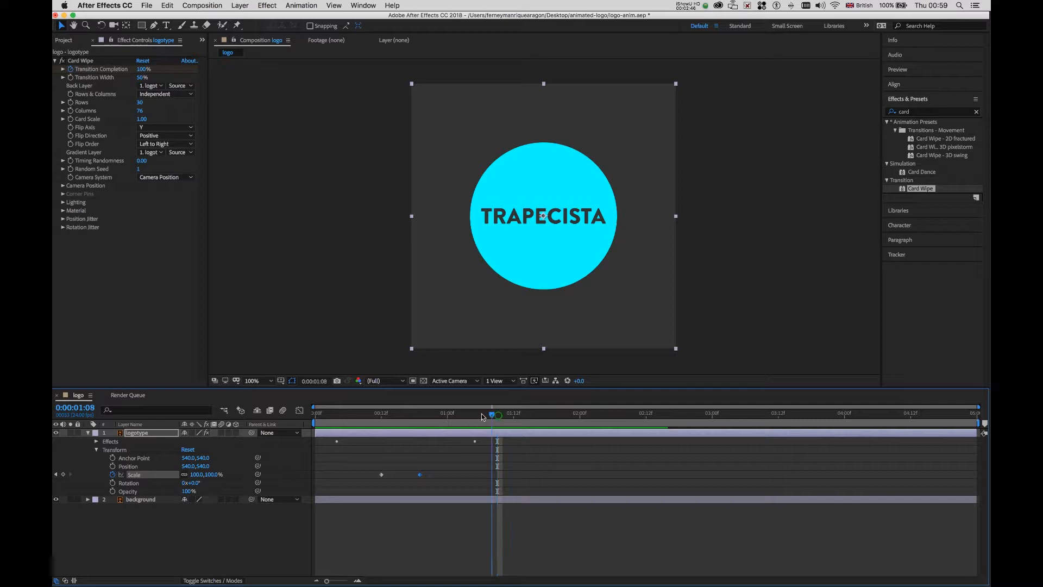
left_click_drag(498, 417, 479, 451)
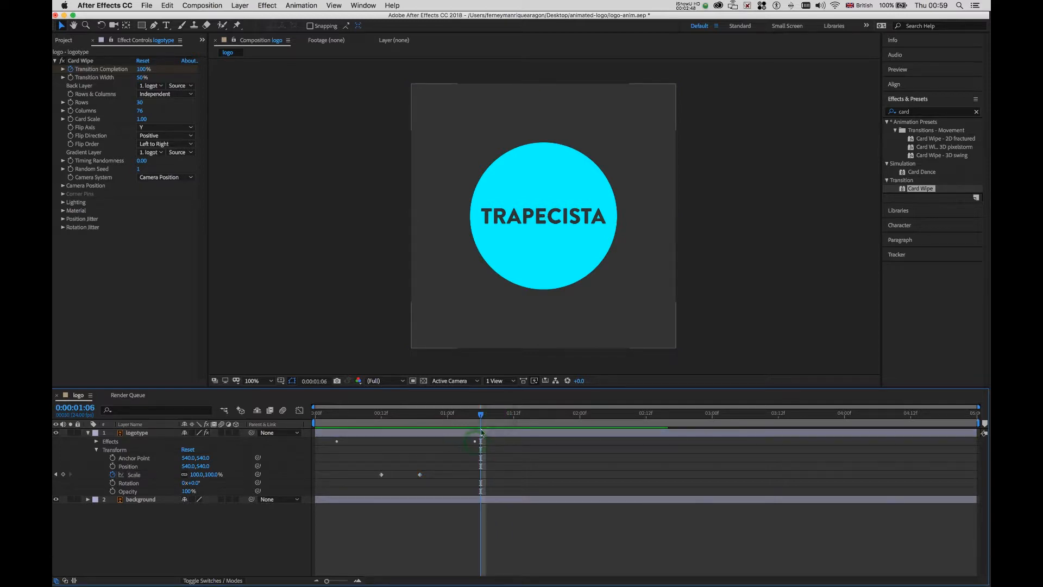
left_click_drag(482, 414, 489, 435)
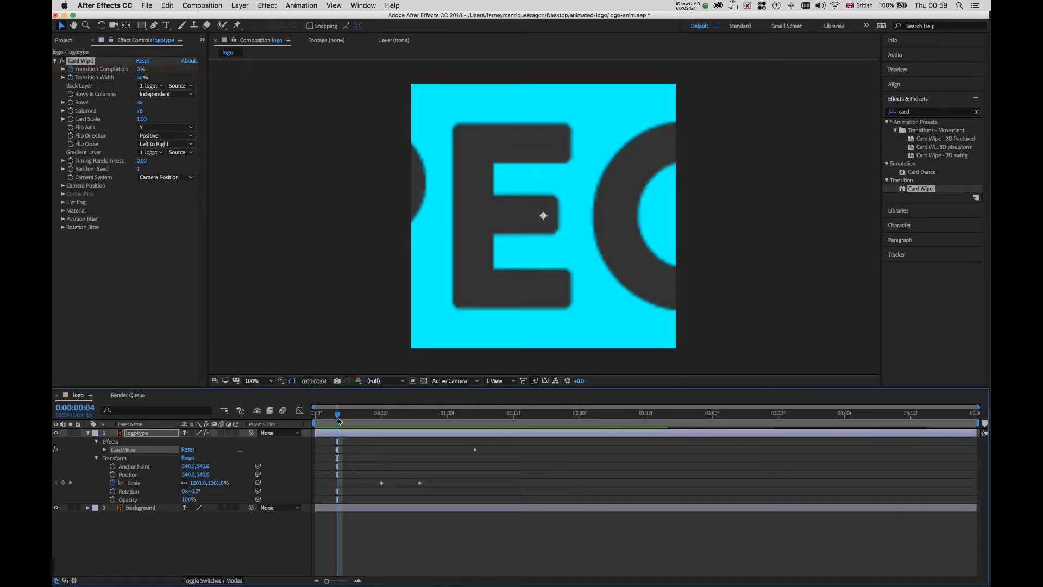
Set the Card Wipe's Transition Completion to 50% at the 0:00:00:04 keyframe and check the transition up to 0:00:01:05
left_click_drag(338, 416, 313, 417)
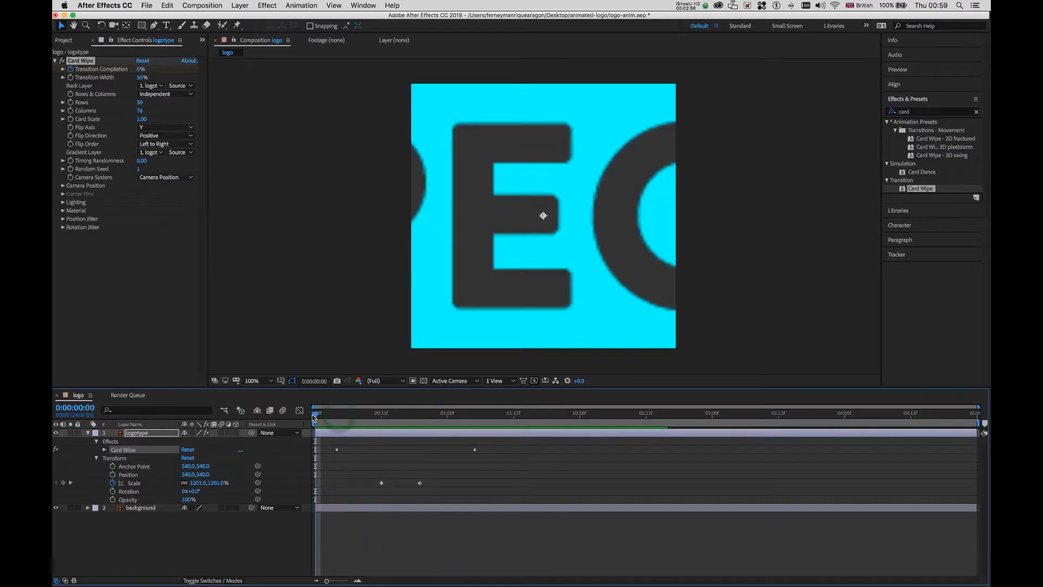
left_click_drag(315, 416, 338, 422)
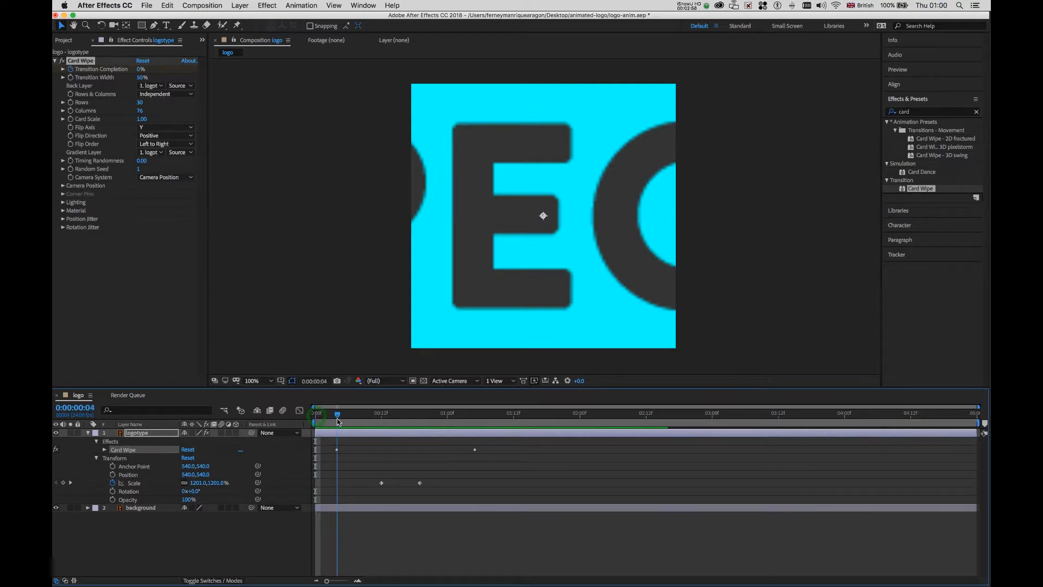
left_click(336, 450)
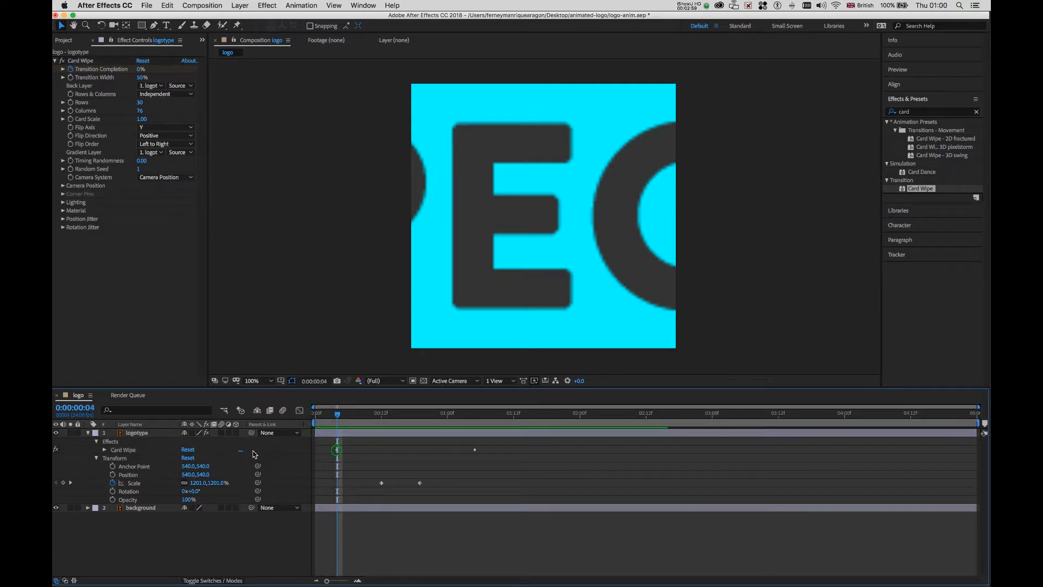
left_click(105, 451)
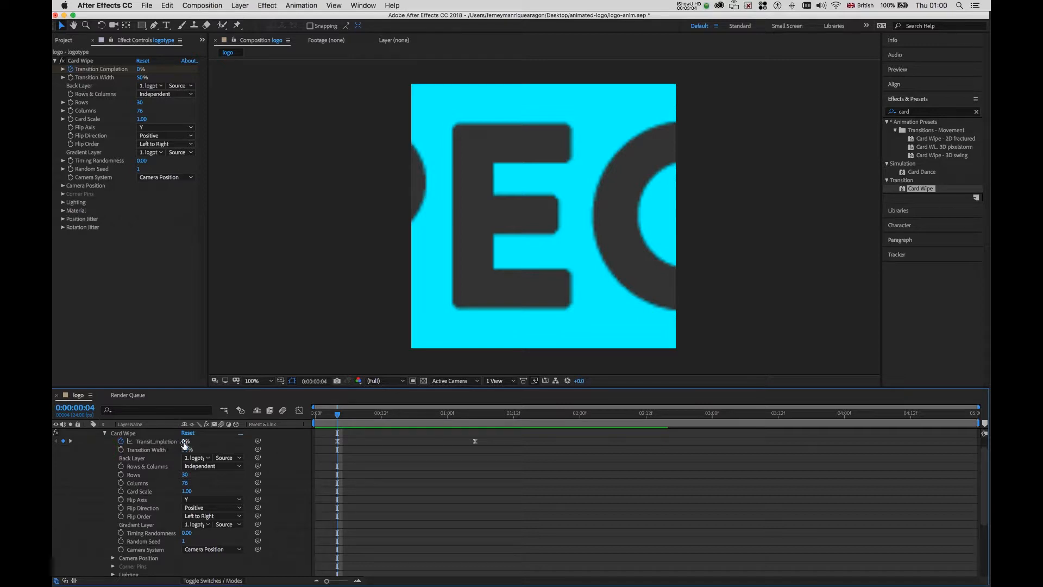
left_click_drag(185, 441, 209, 442)
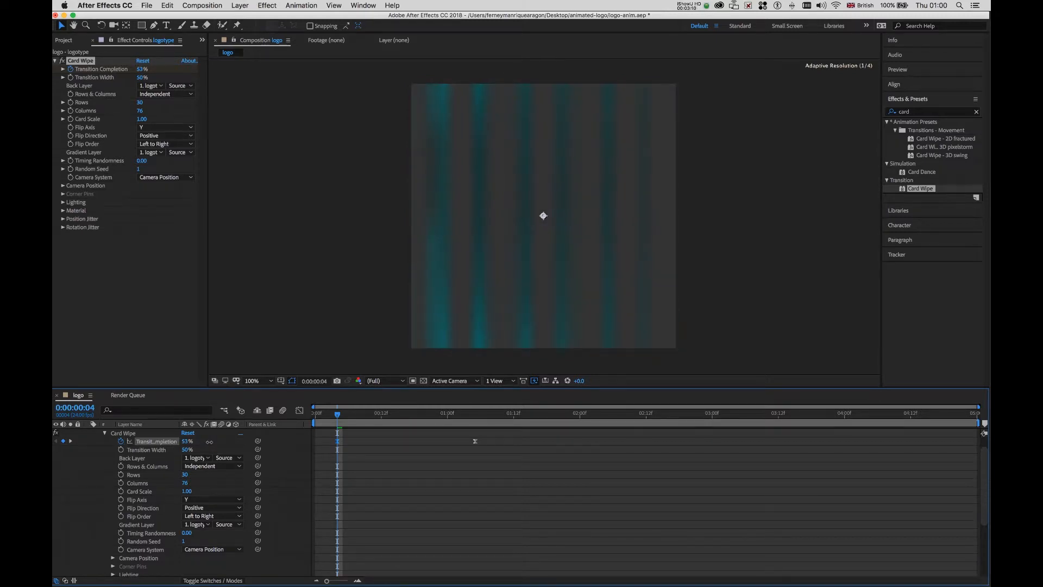
left_click_drag(210, 442, 209, 442)
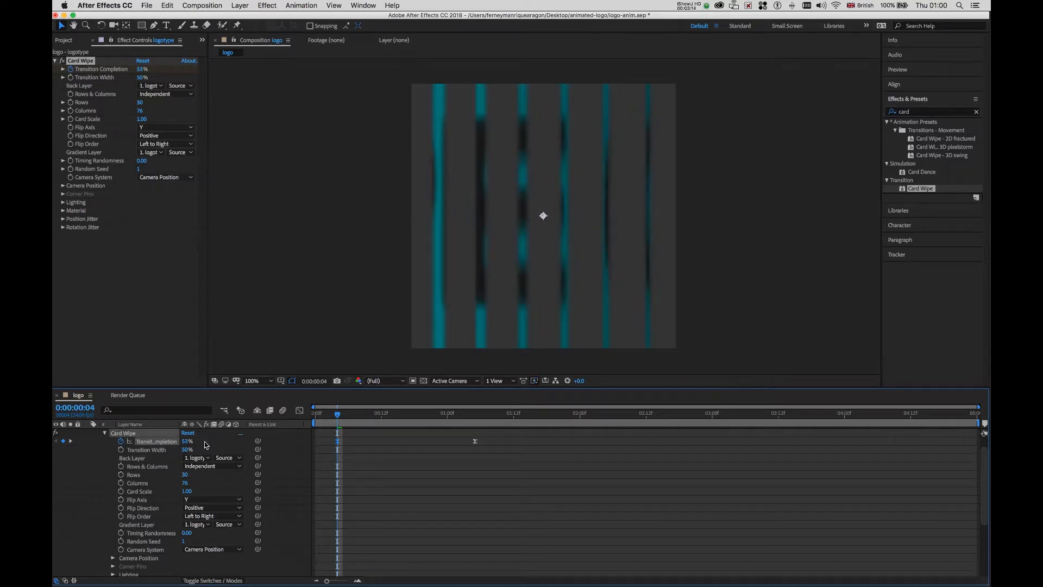
left_click(187, 441)
type("50")
left_click_drag(338, 418, 476, 420)
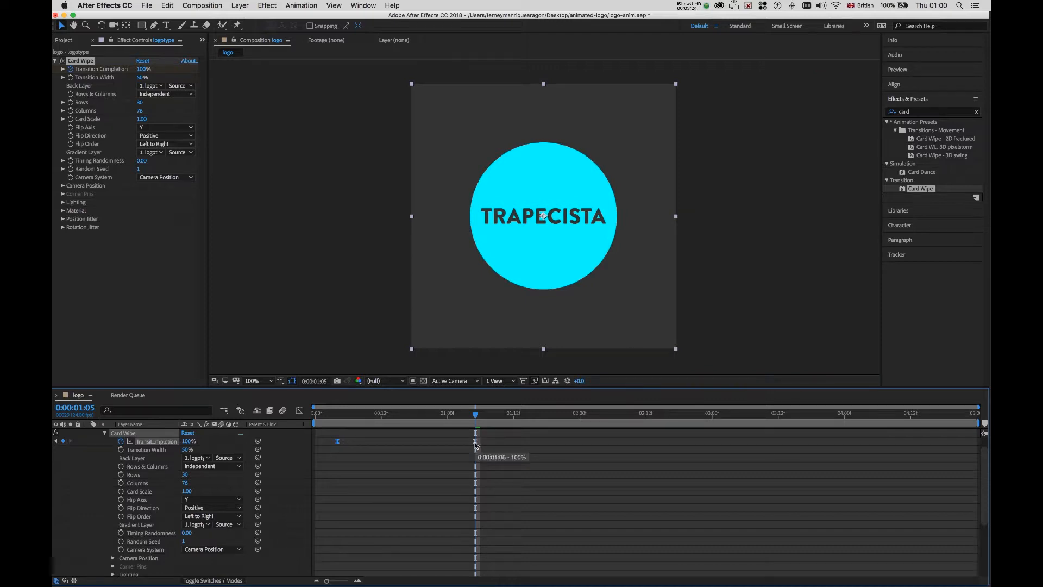
left_click_drag(477, 412, 322, 423)
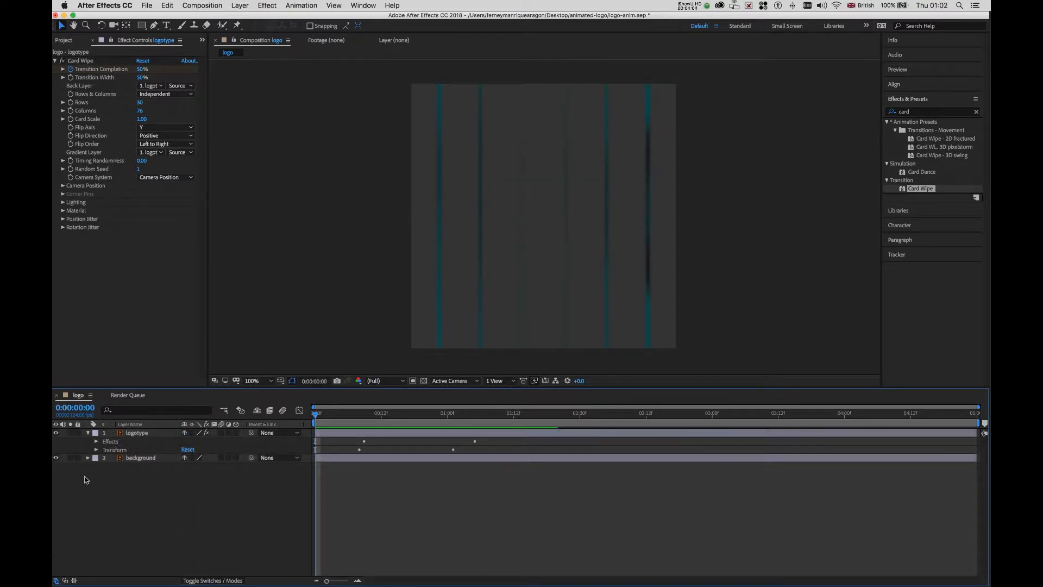
Reveal the logotype layer's Transform properties and add a Rotation keyframe at 0:00:00:00
left_click(96, 450)
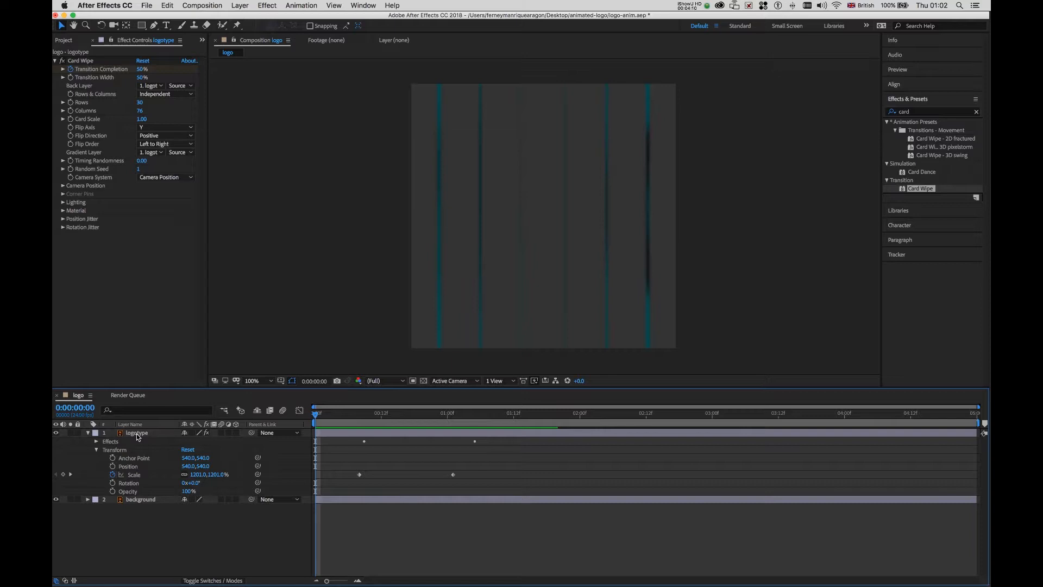
left_click(97, 450)
left_click(97, 451)
mouse_move(318, 417)
left_mouse_down()
mouse_move(336, 417)
mouse_move(311, 416)
left_mouse_up()
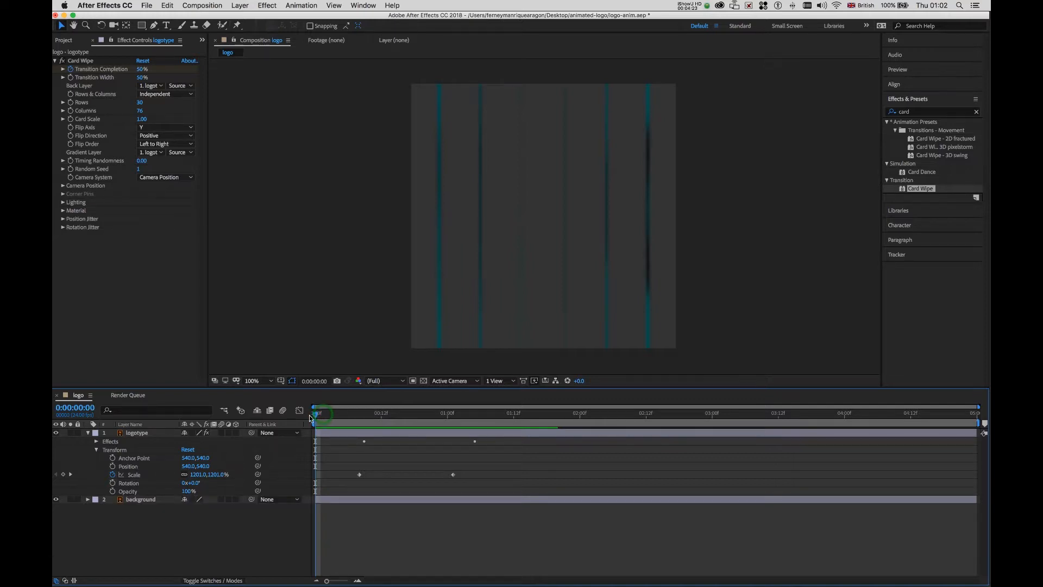
left_click(113, 484)
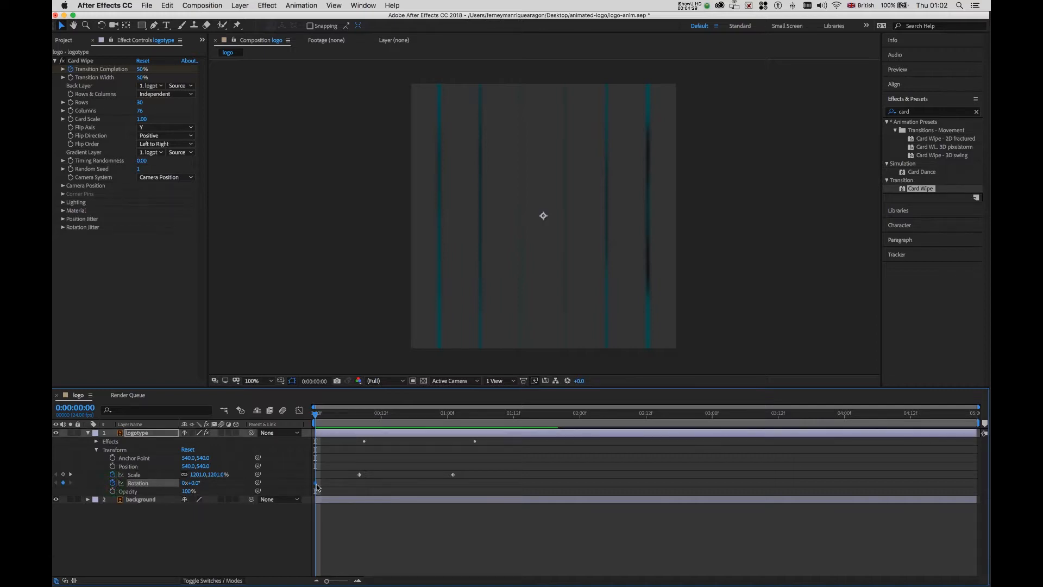
Add a second Rotation keyframe to the logotype layer at 0:00:01:18
left_click_drag(318, 417, 548, 417)
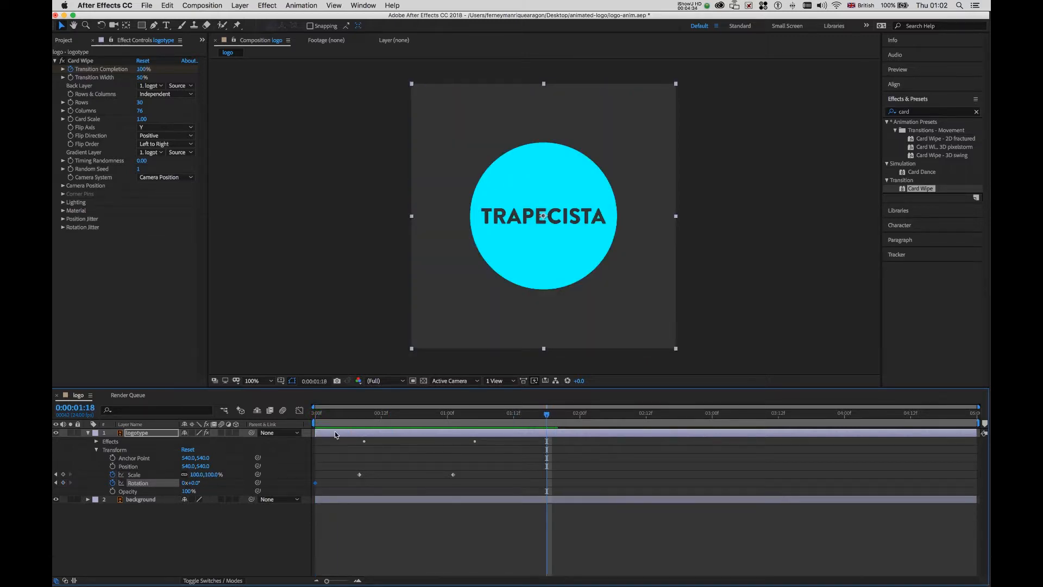
left_click(63, 483)
left_click_drag(547, 415, 548, 487)
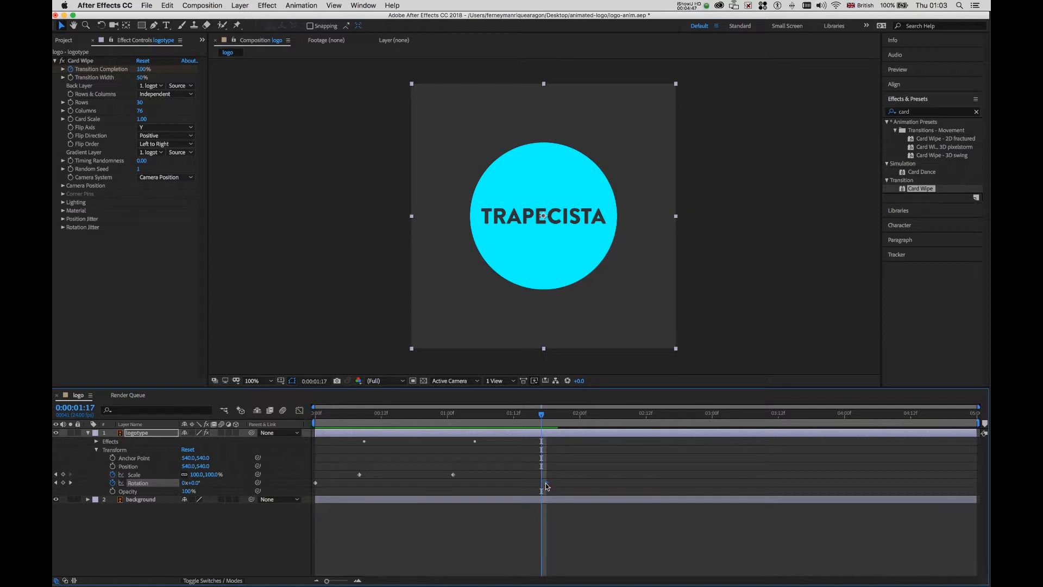
double_click(546, 483)
left_click(514, 328)
Set the logotype layer's Rotation to 180° at the 0:00:00:00 keyframe
left_click_drag(545, 414, 308, 422)
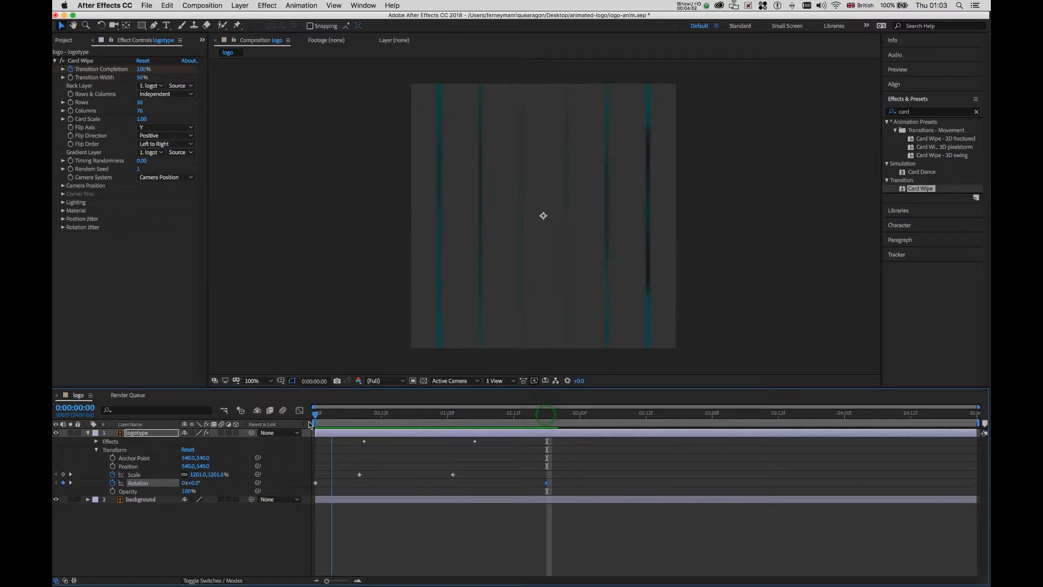
left_click(315, 483)
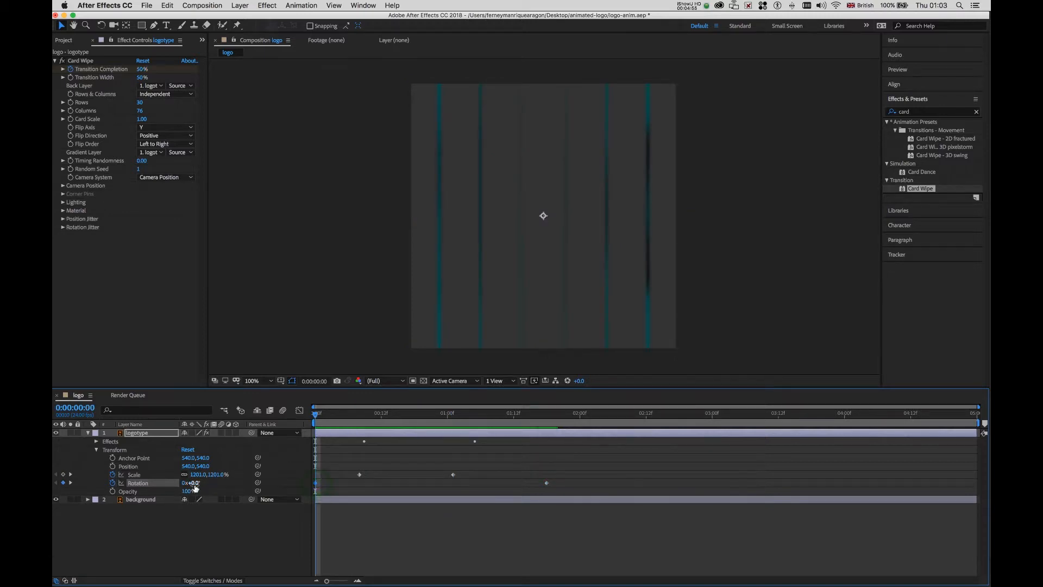
left_click_drag(195, 487, 273, 485)
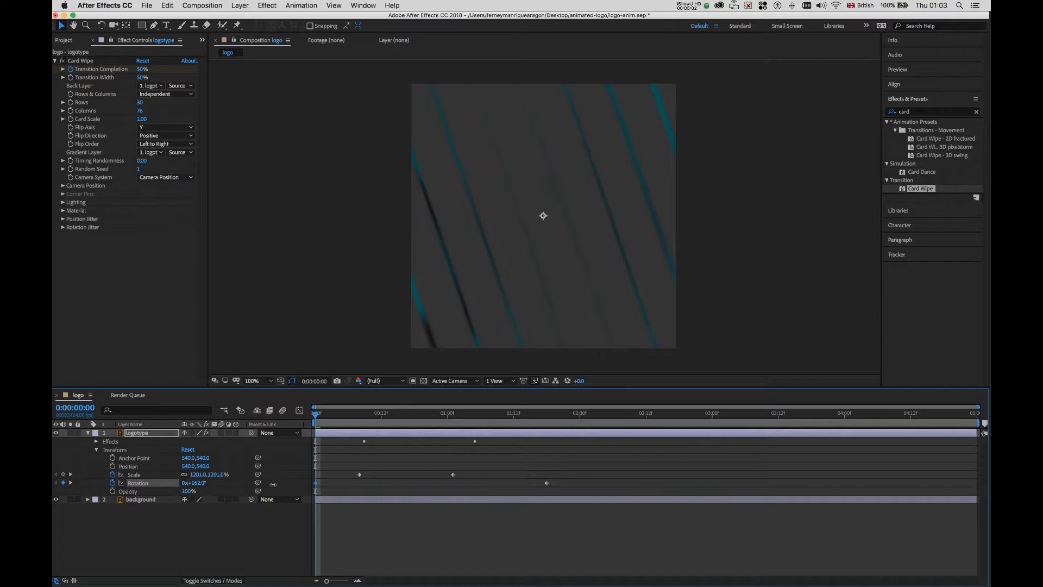
left_click(197, 484)
type("180")
left_click(220, 489)
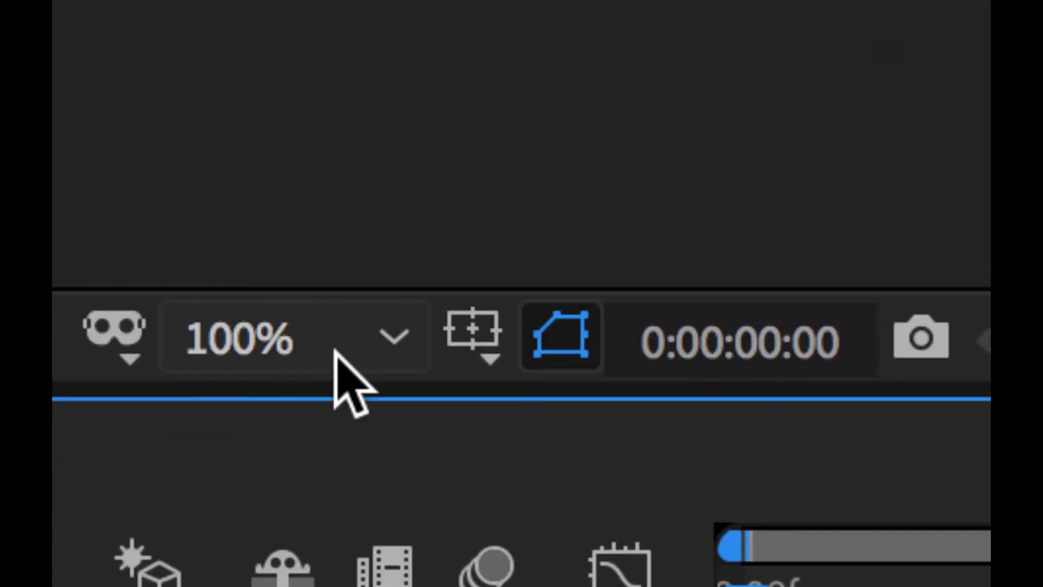
Set the composition view magnification to 25% and preview the animation from the start
left_click(394, 370)
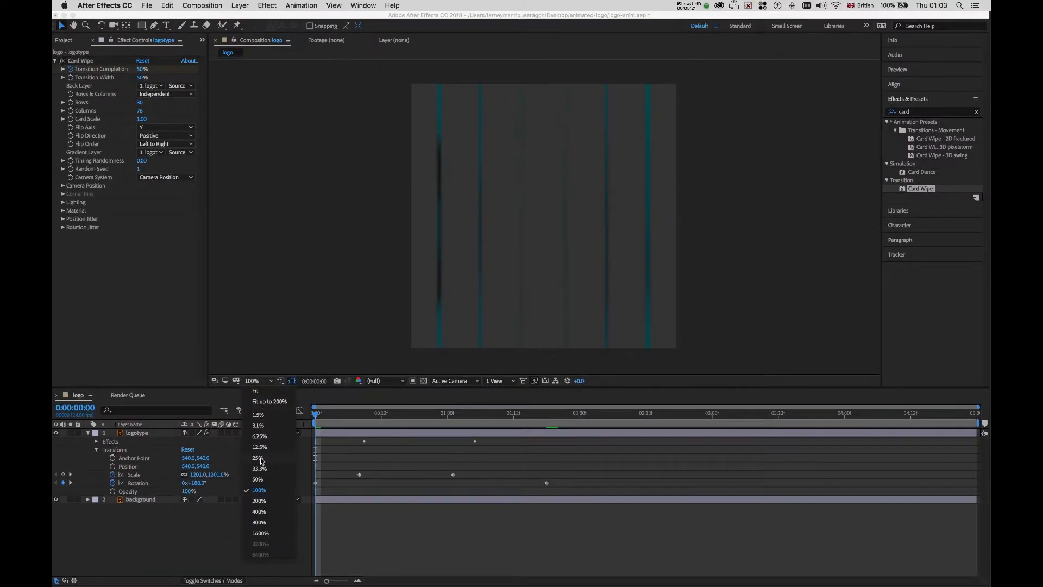
left_click(259, 458)
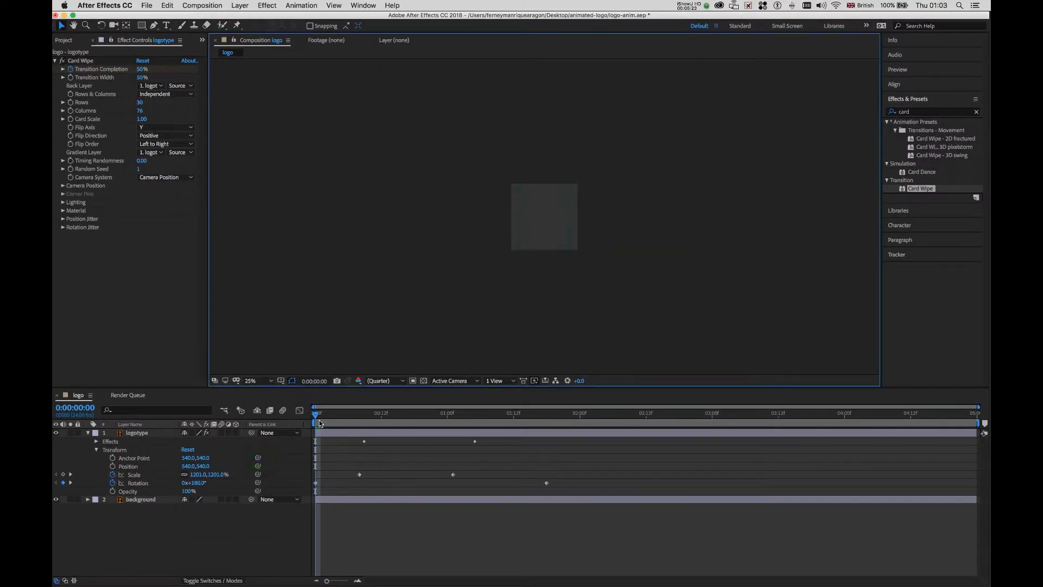
mouse_move(318, 420)
left_mouse_down()
mouse_move(531, 418)
mouse_move(303, 422)
left_mouse_up()
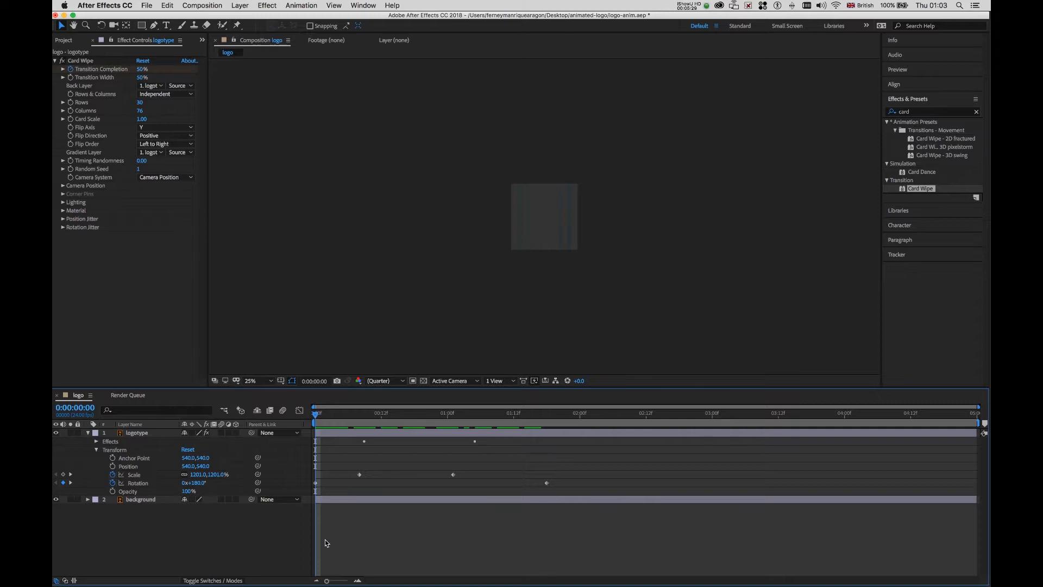
key("space")
key("space")
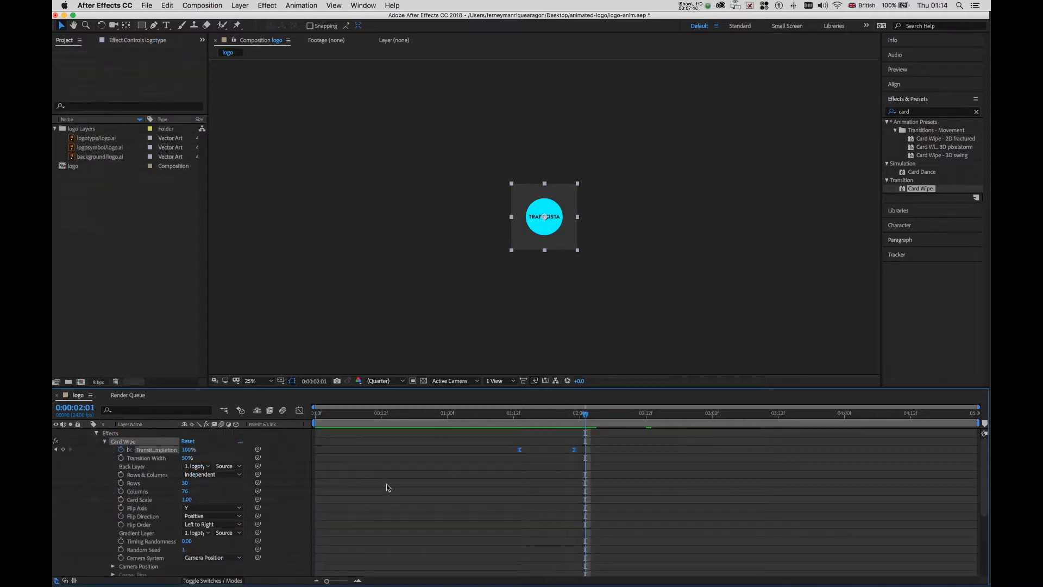
Apply Easy Ease to all the logotype layer's Scale and Rotation keyframes and return to the start of the composition
scroll(386, 487, "down", 5)
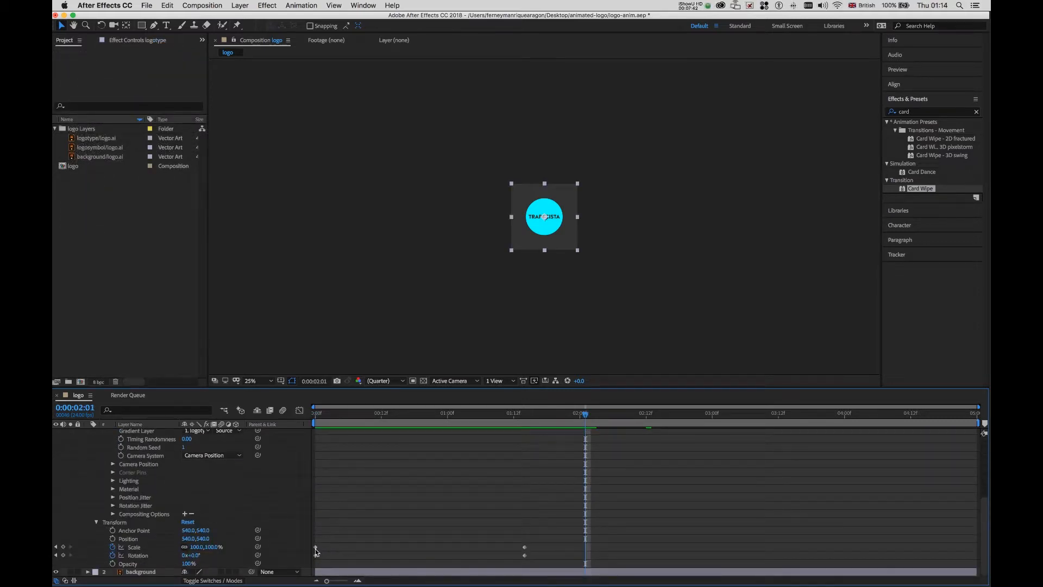
mouse_move(316, 543)
left_mouse_down()
mouse_move(411, 568)
mouse_move(552, 564)
mouse_move(315, 536)
left_mouse_up()
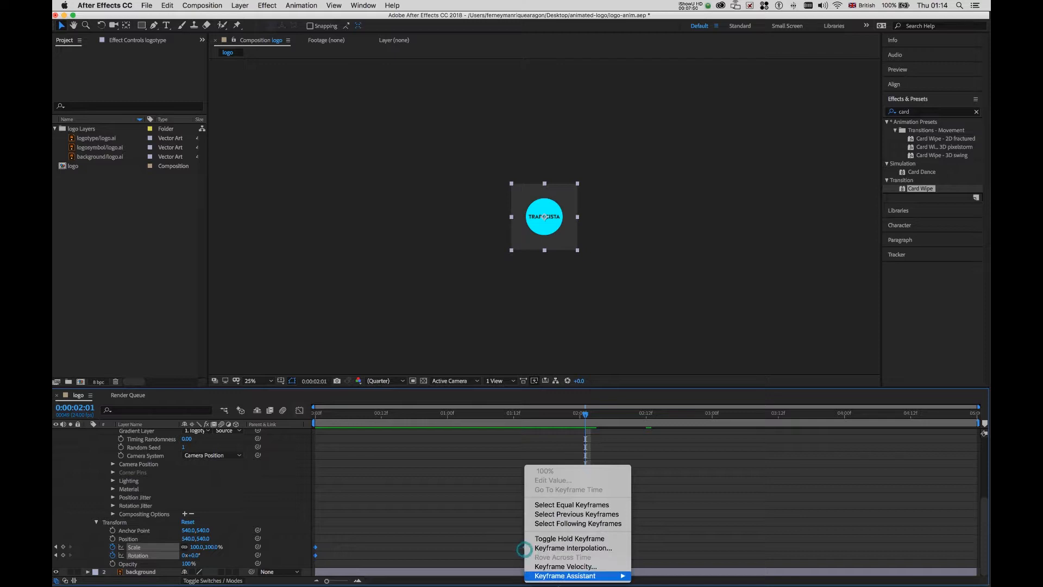
mouse_move(568, 577)
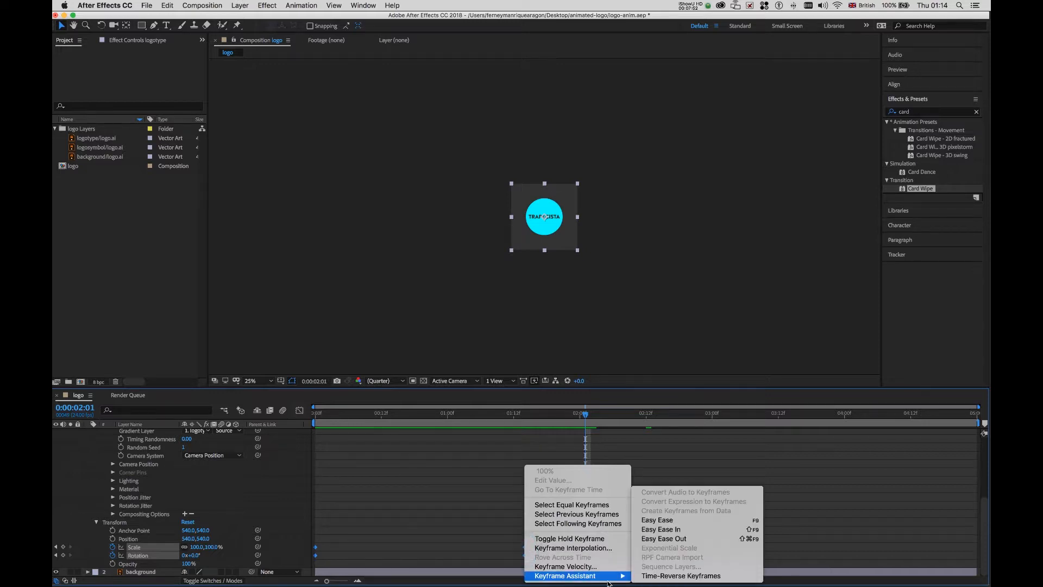
left_click(661, 520)
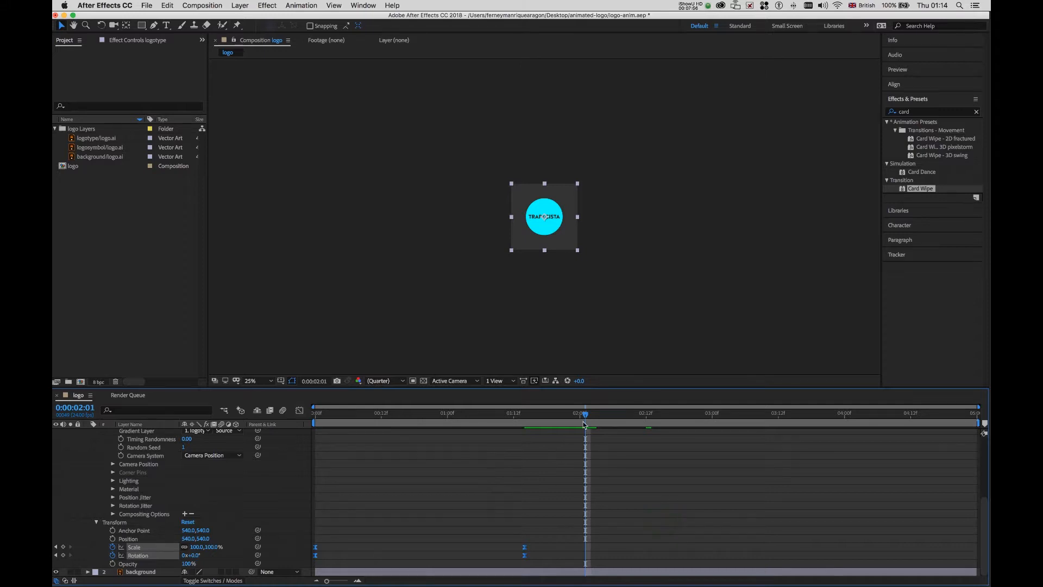
left_click_drag(585, 424, 292, 433)
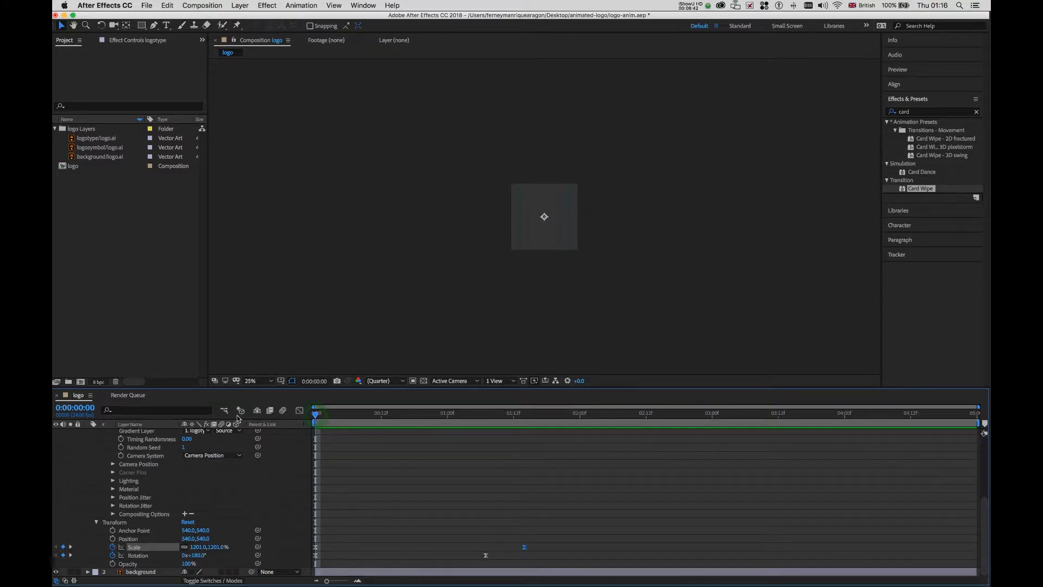
Set the composition view magnification to 100% and add an Opacity keyframe to the logotype layer at 0:00:00:00
left_click(273, 382)
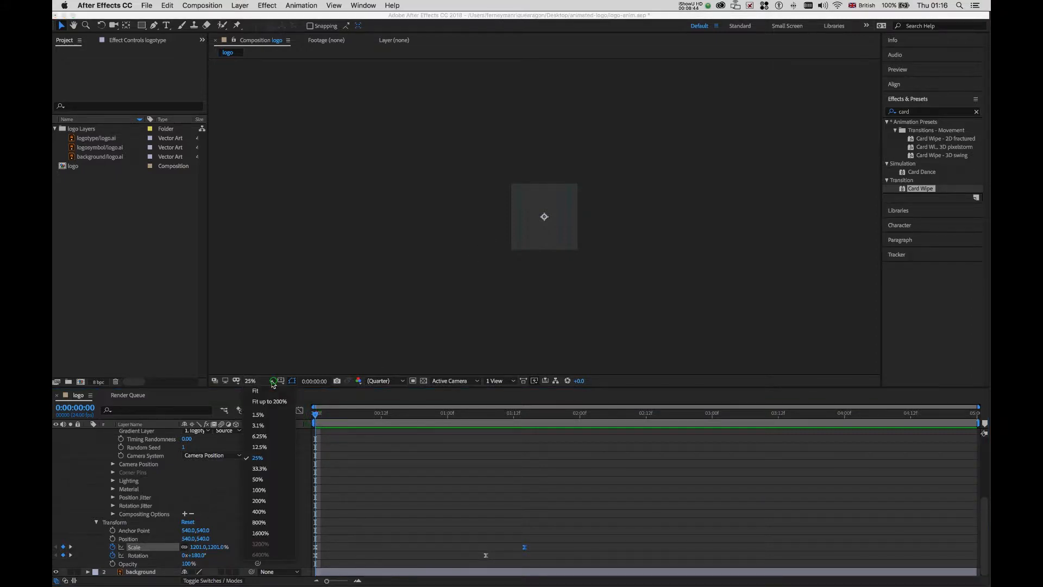
left_click(260, 492)
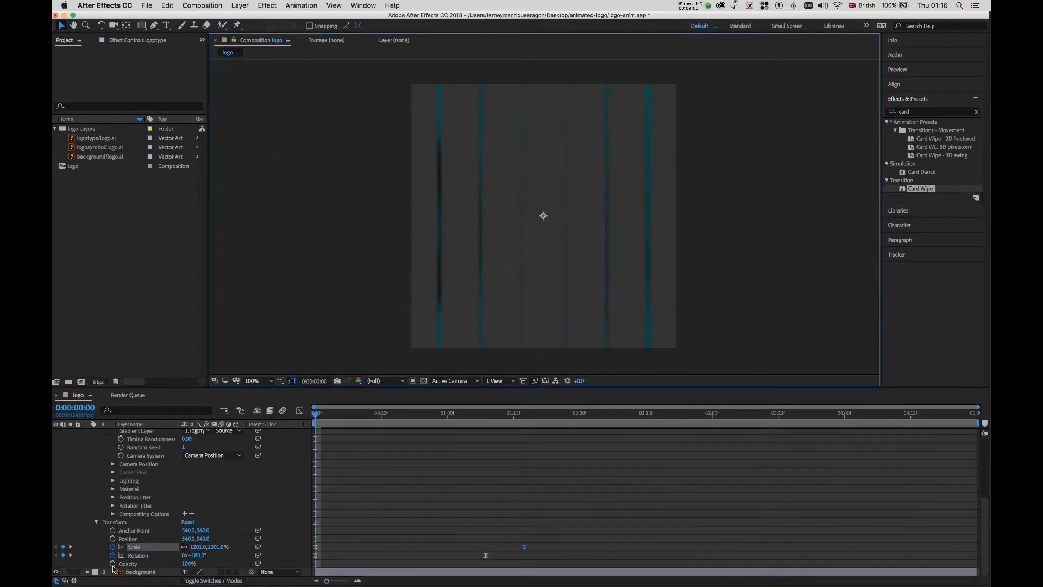
left_click(112, 565)
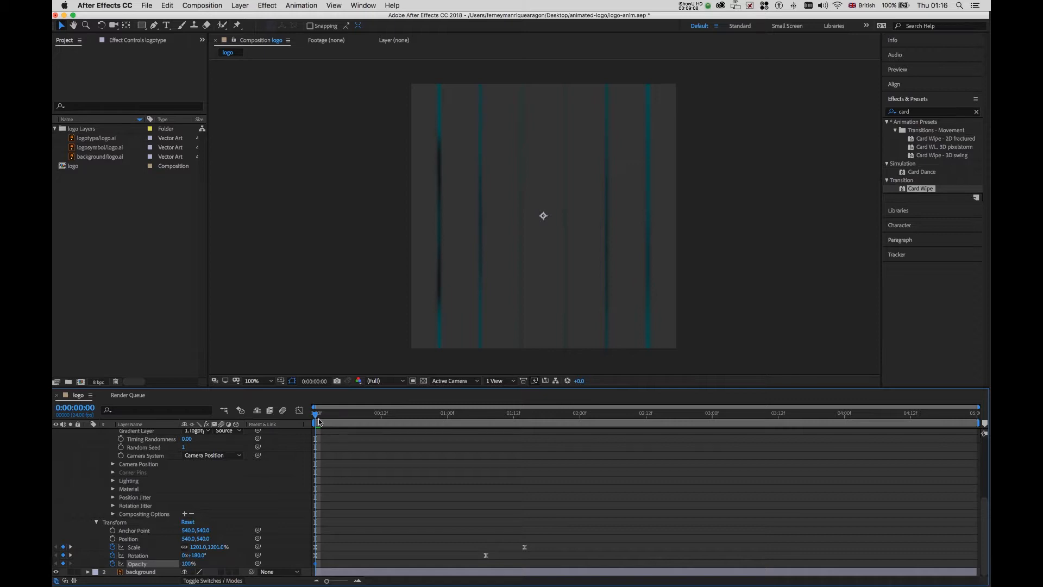
Set the logotype layer's Opacity to 1% at the 0:00:00:00 keyframe
left_click_drag(318, 418, 348, 418)
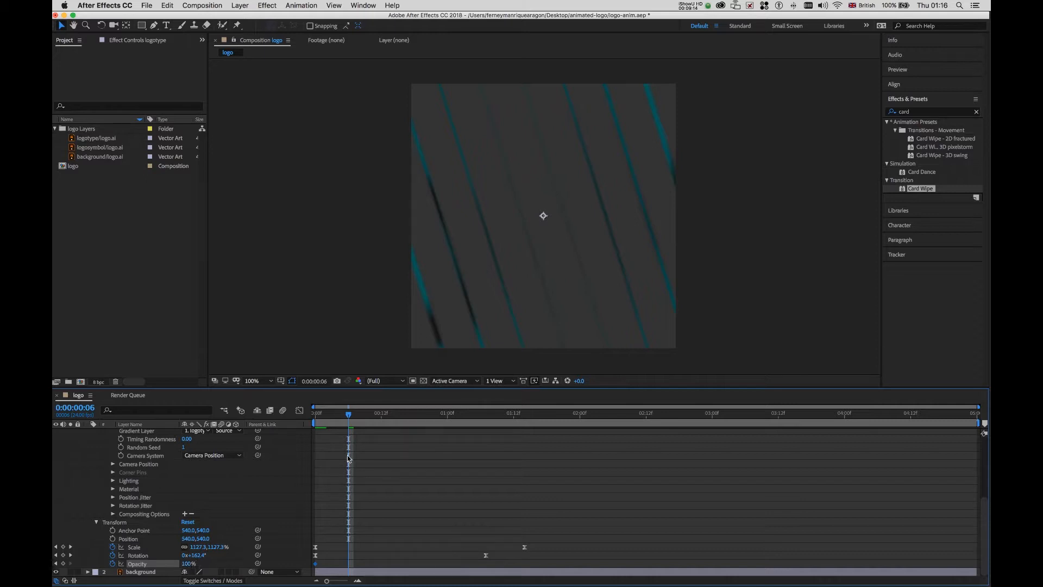
left_click_drag(338, 416, 315, 416)
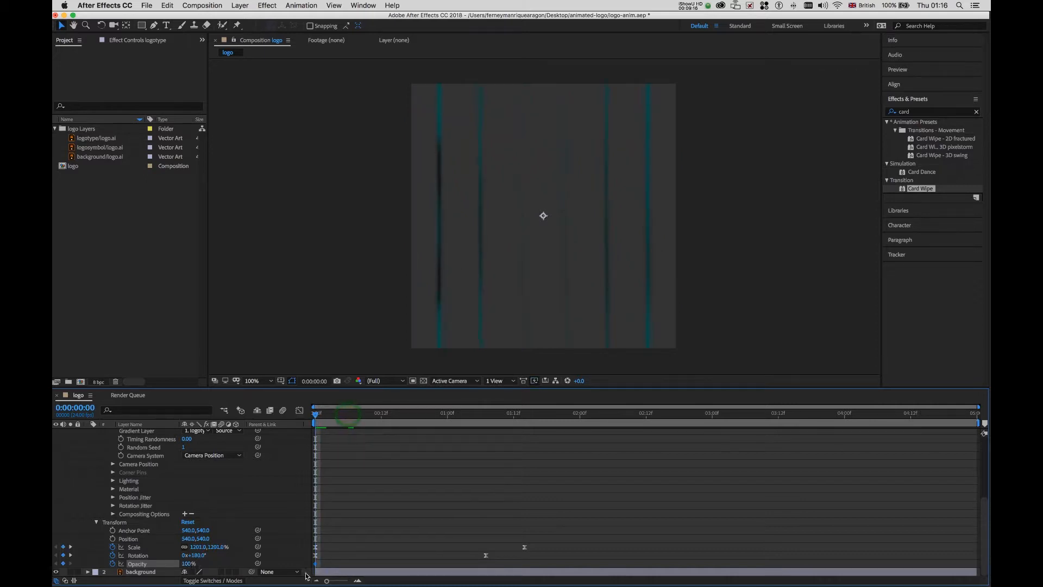
left_click(315, 563)
left_click_drag(187, 563, 186, 564)
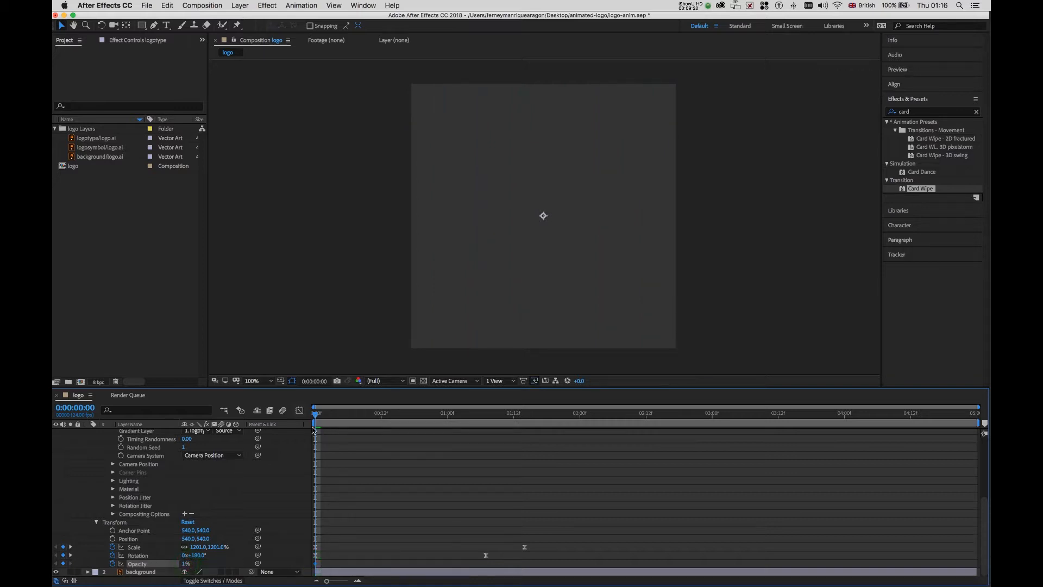
Set the logotype layer's Opacity to 100% at 0:00:00:08 and scrub through the animation to check the fade-in
key("space")
left_click_drag(185, 563, 268, 563)
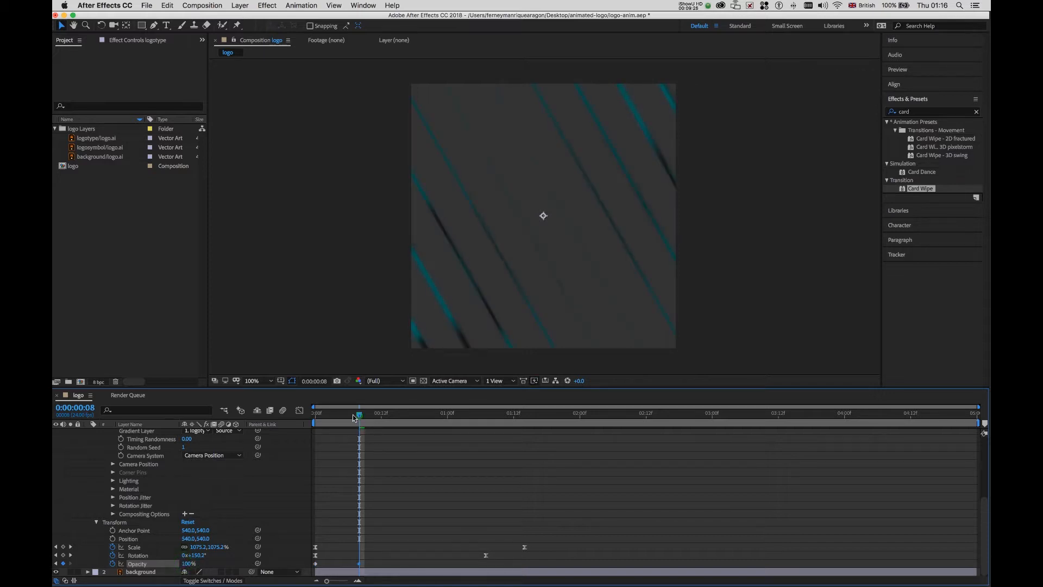
left_click_drag(355, 417, 531, 425)
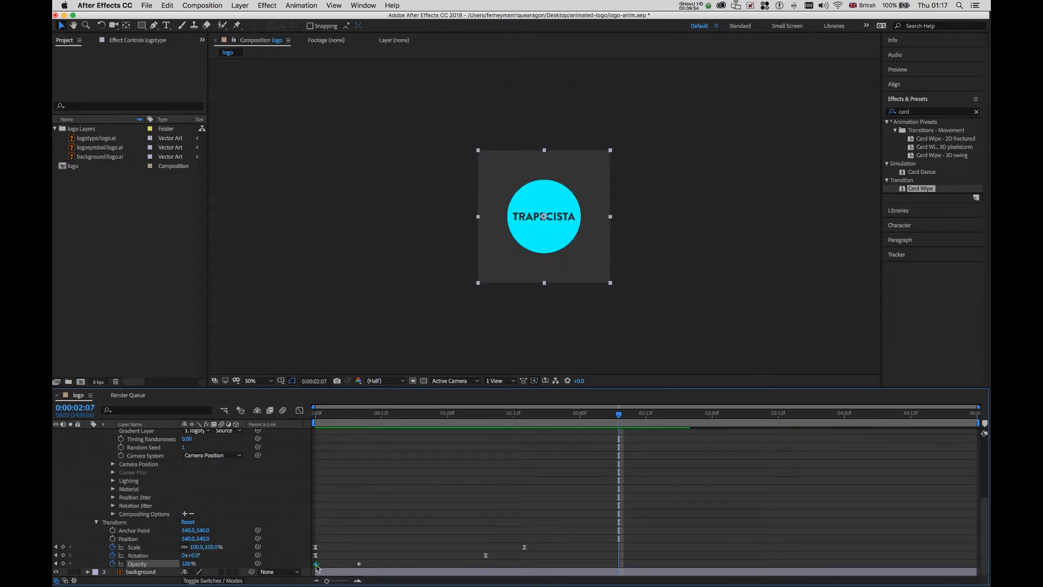
Apply Easy Ease to both of the logotype layer's Opacity keyframes
left_click(316, 564)
right_click(361, 564)
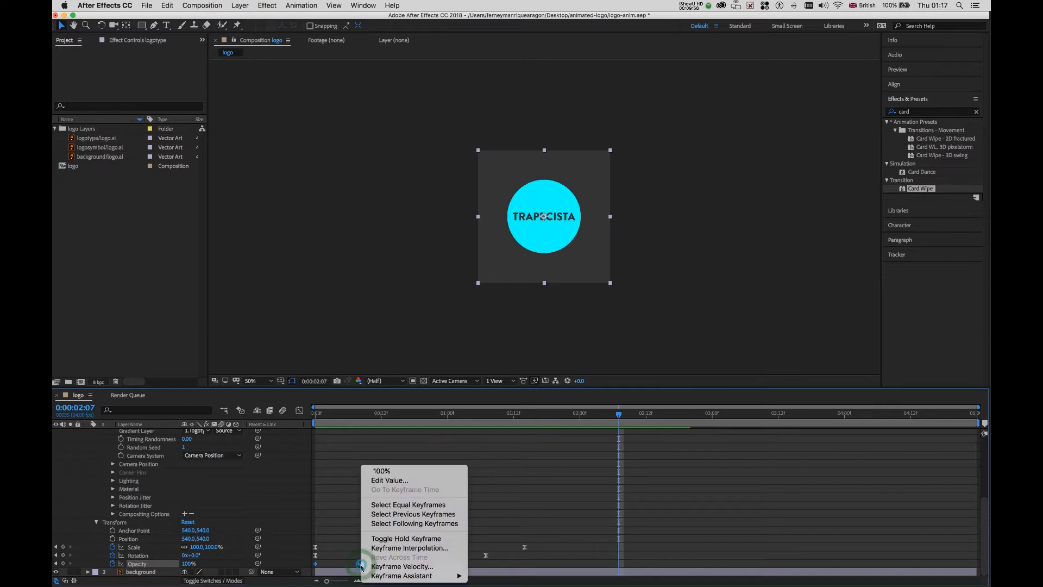
mouse_move(436, 579)
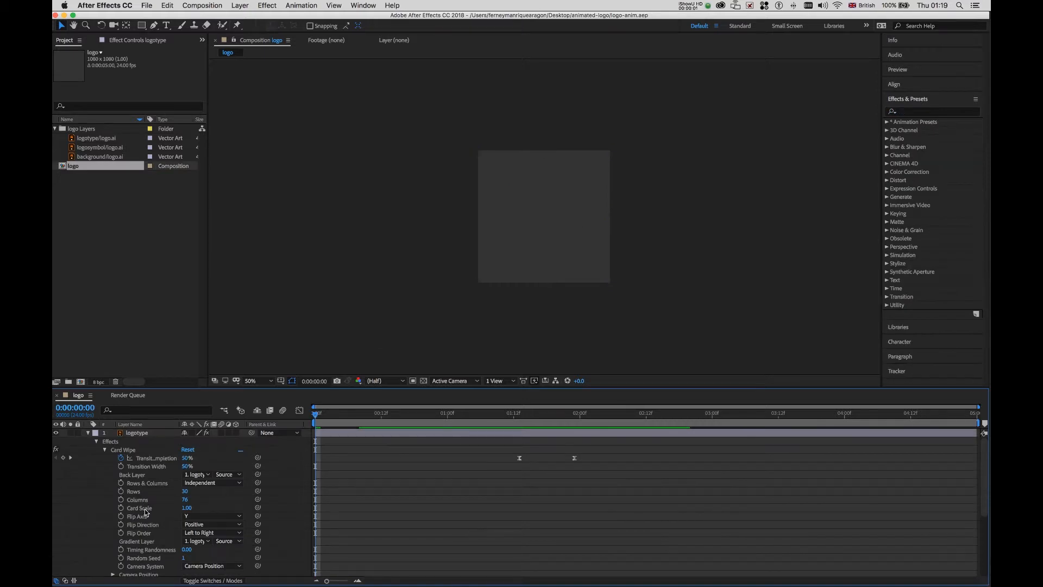
Collapse the logotype layer's Effects and Transform properties, then select the layer with the composition magnified to 100%
left_click(97, 442)
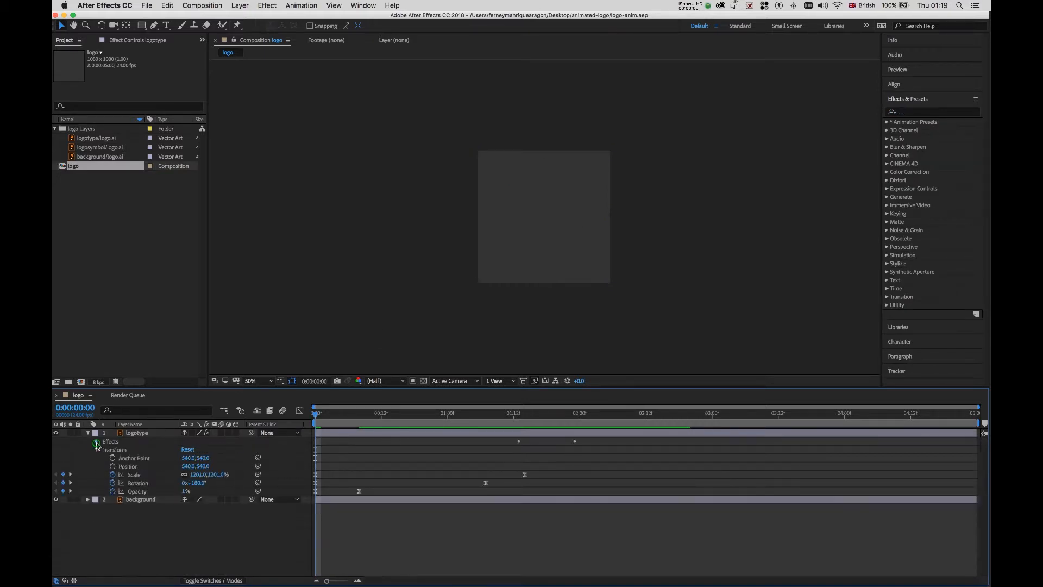
left_click(97, 450)
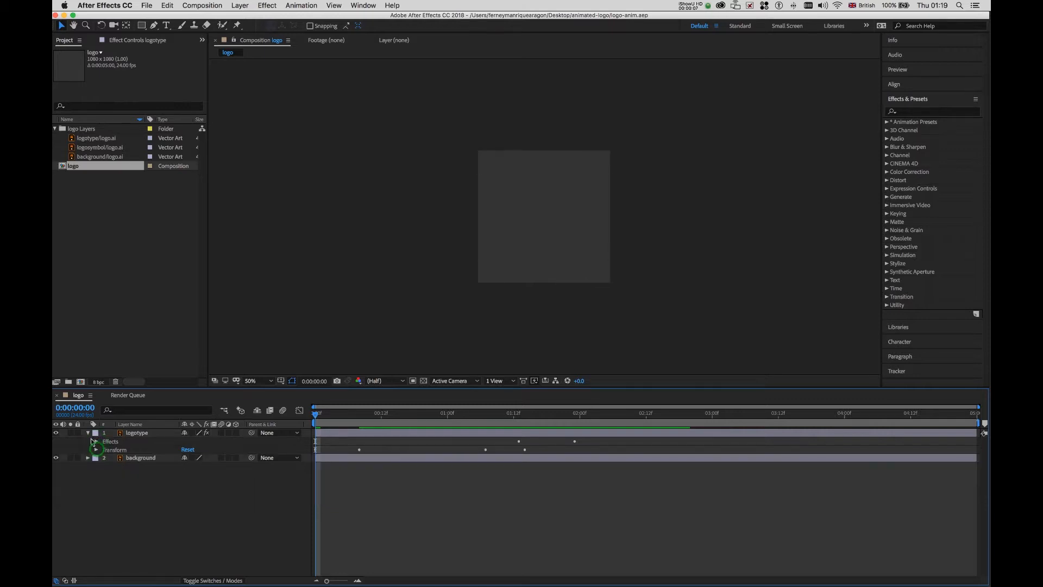
left_click(88, 433)
left_click(154, 433)
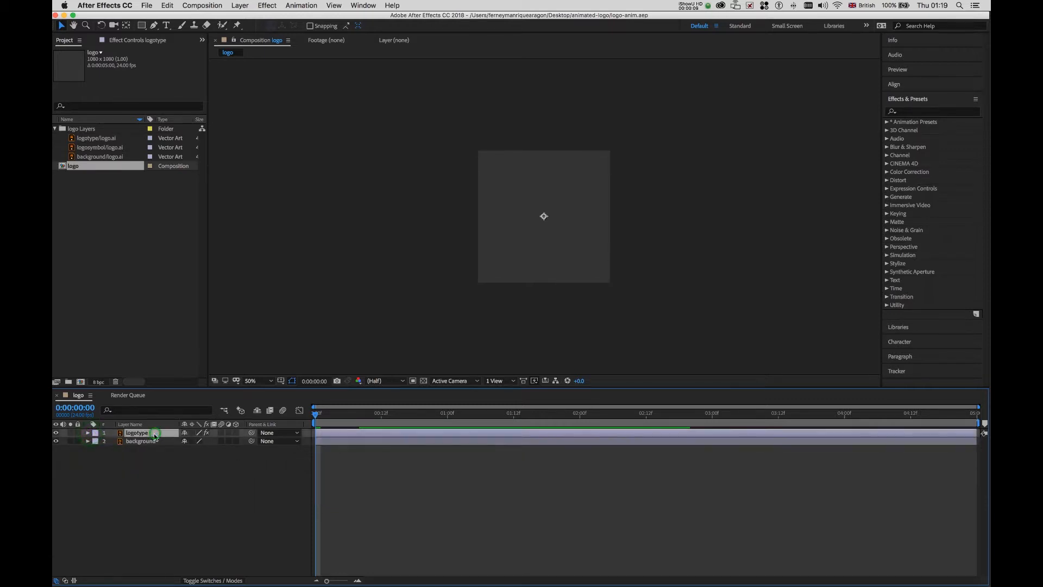
key("period")
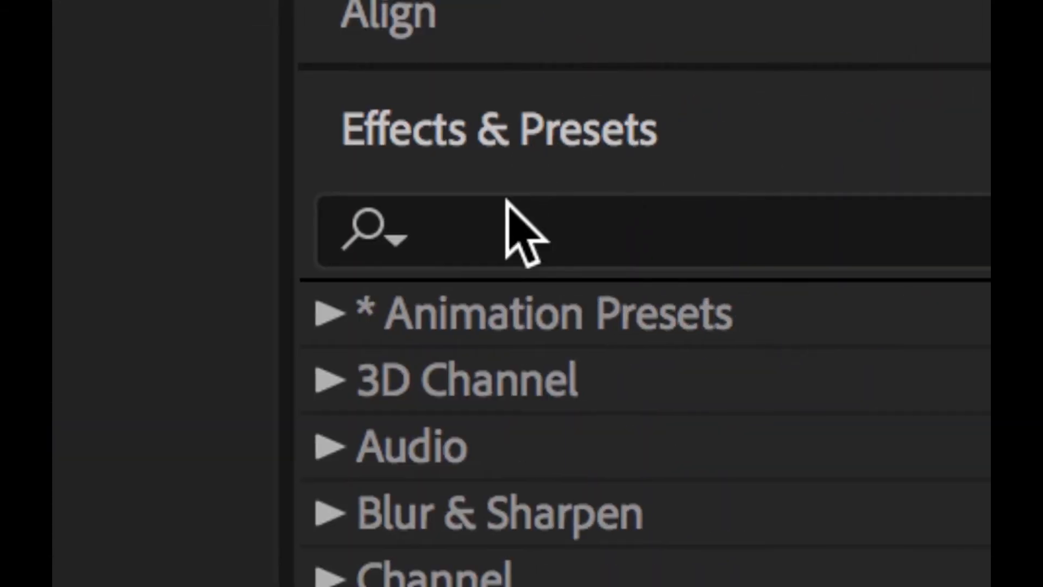
Search the effects and presets for "light swee" to find CC Light Sweep
left_click(499, 218)
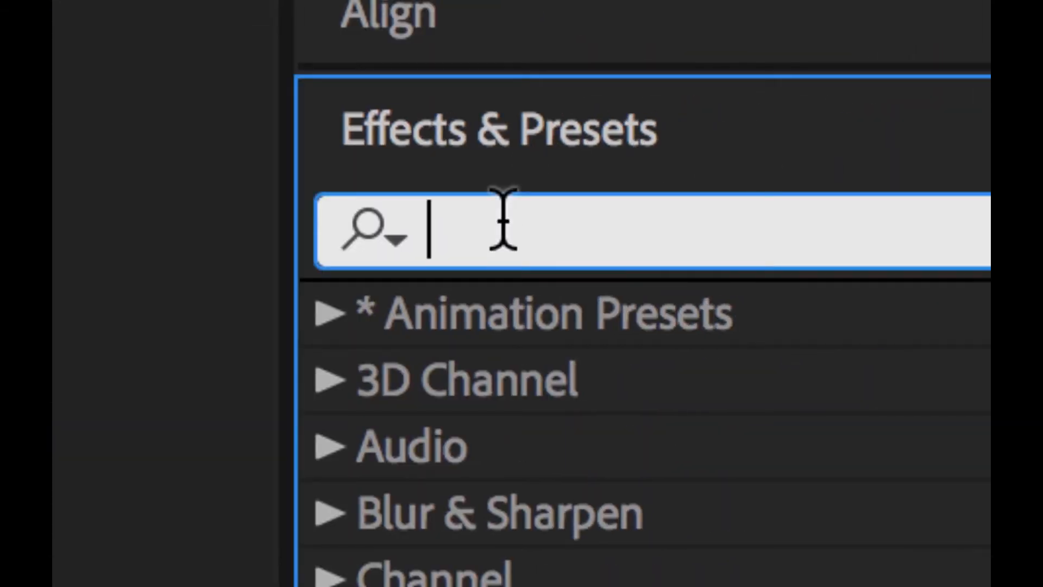
type("light")
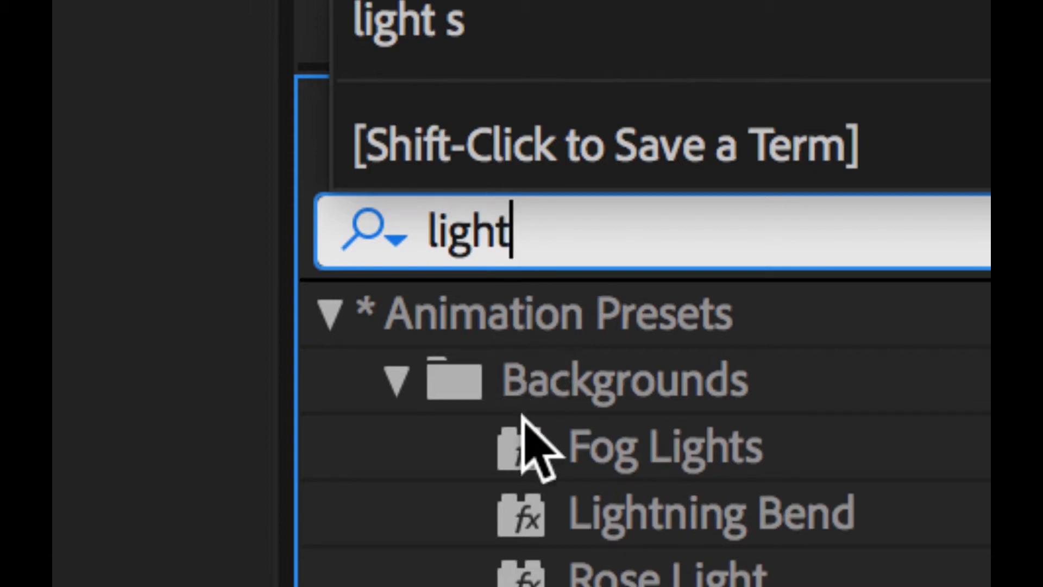
scroll(536, 465, "down", 5)
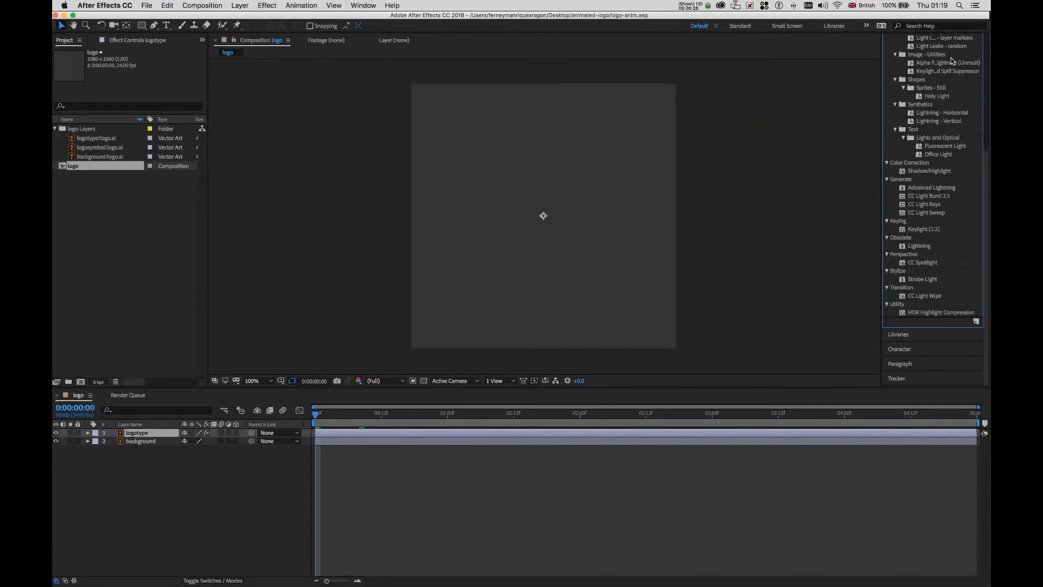
scroll(951, 57, "up", 5)
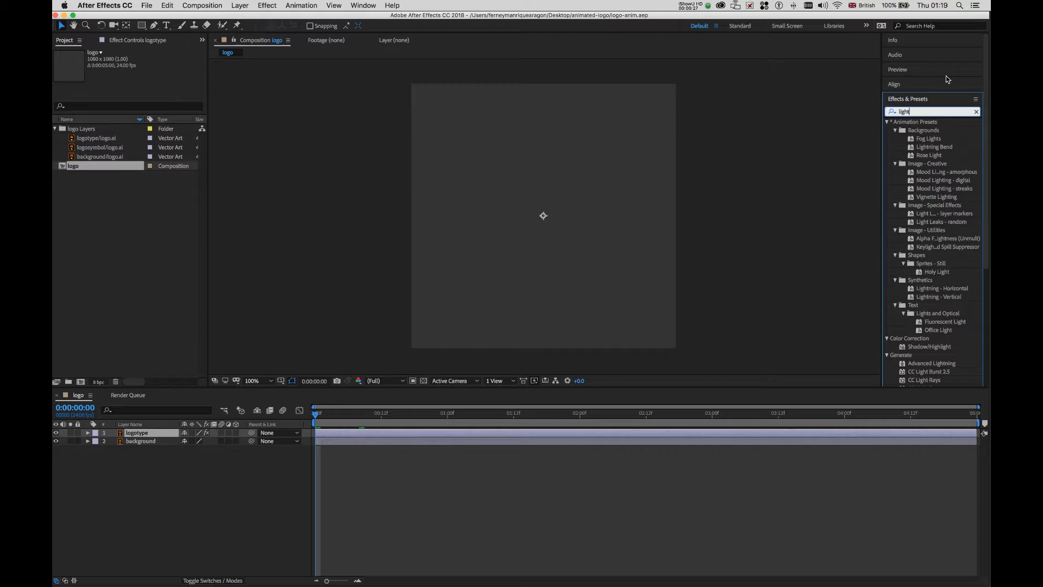
left_click(927, 113)
type("swee")
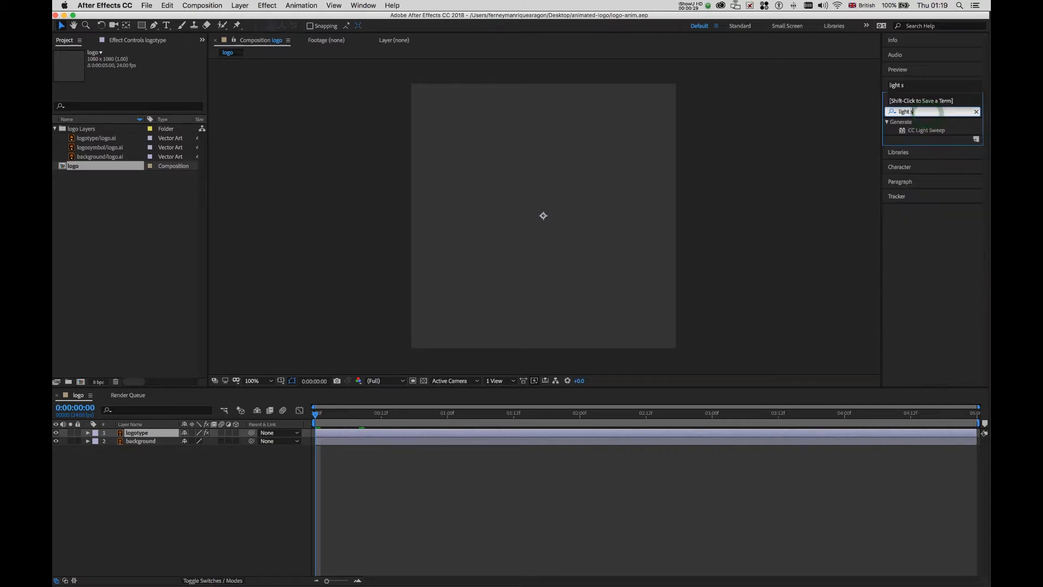
left_click(925, 133)
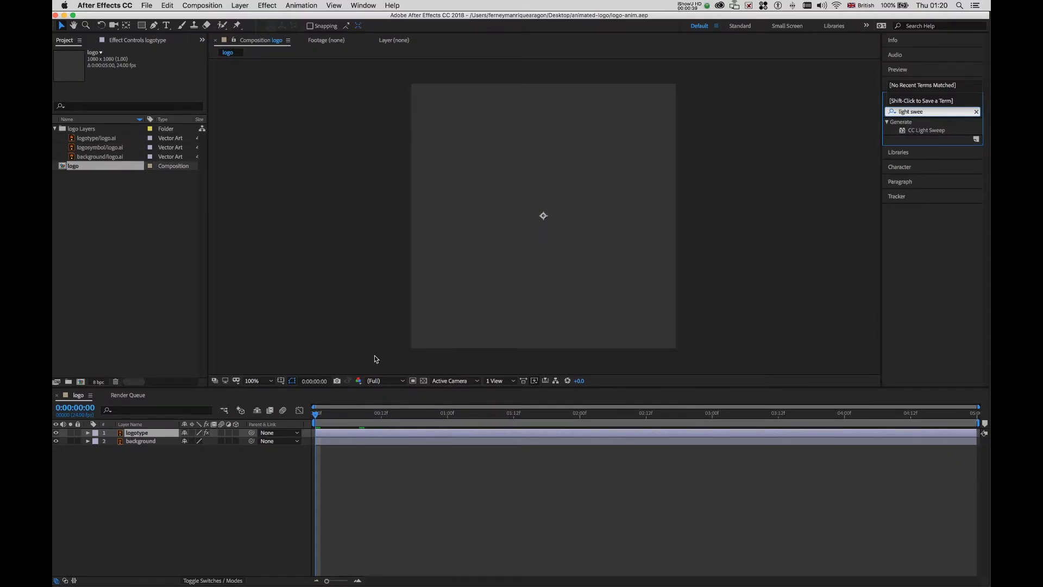
Go to 0:00:01:20, where the whole logo is visible, and apply the CC Light Sweep effect to the logotype layer
left_click_drag(315, 415, 77, 445)
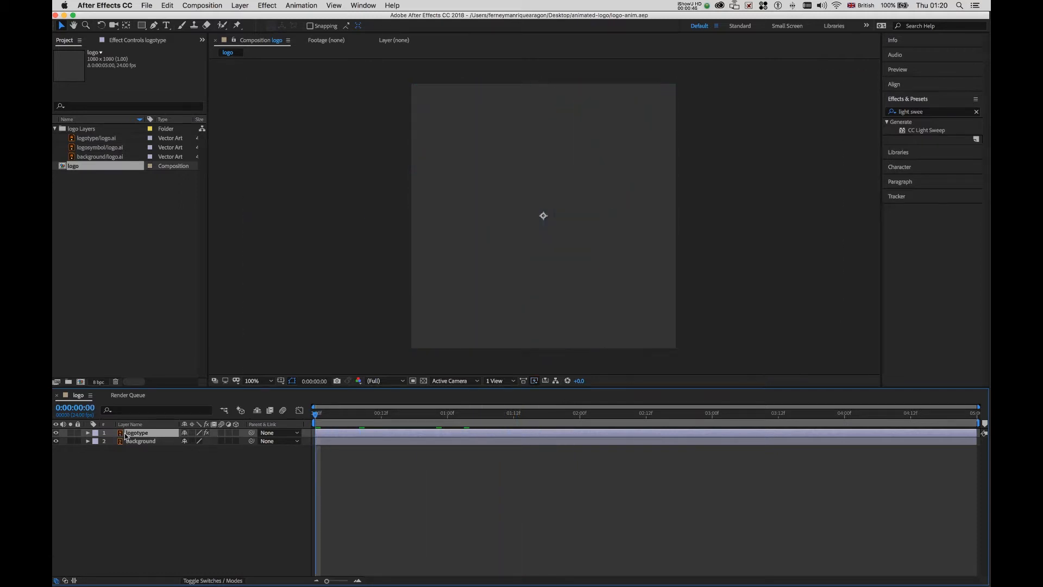
left_click_drag(311, 414, 553, 421)
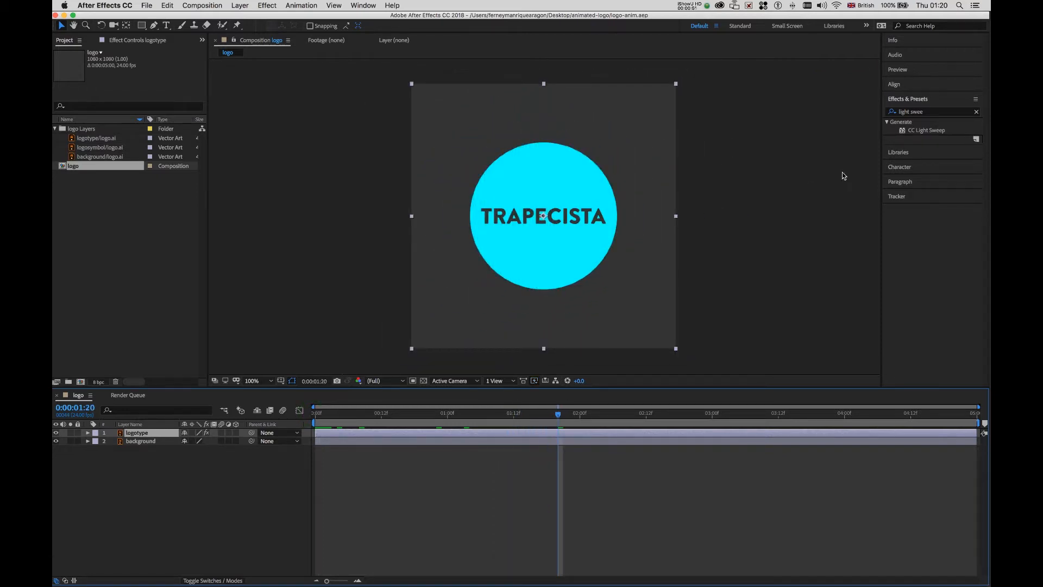
left_click_drag(906, 135, 496, 213)
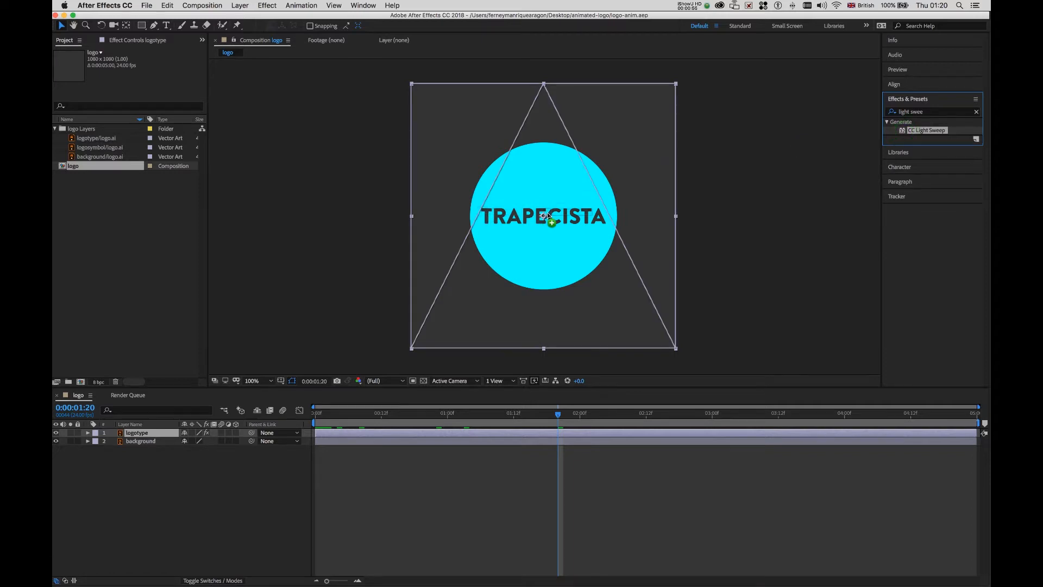
left_click_drag(548, 216, 549, 217)
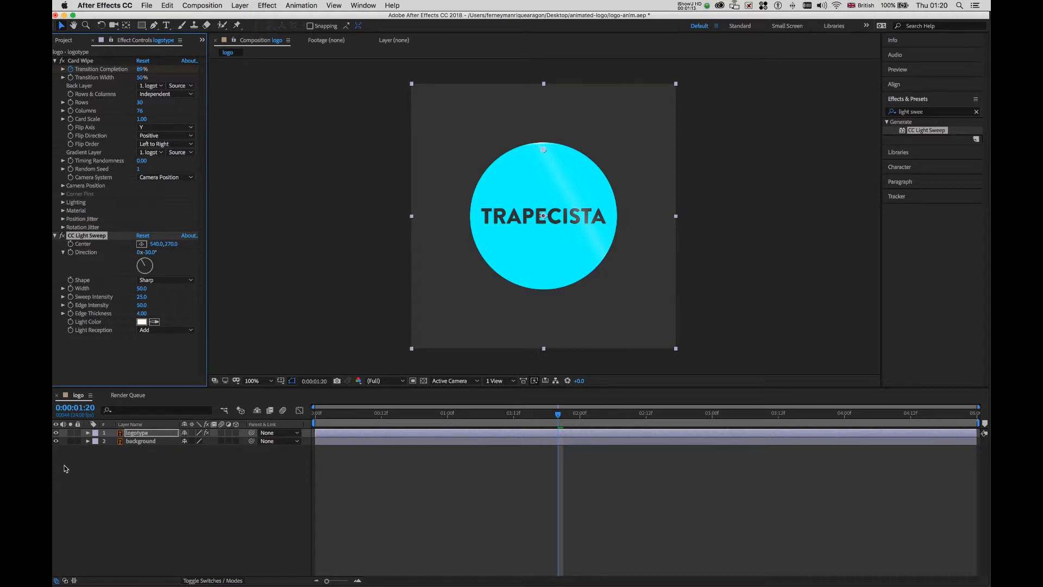
Expand the logotype layer's Effects, collapse Card Wipe and reveal the CC Light Sweep properties in the timeline
left_click(88, 433)
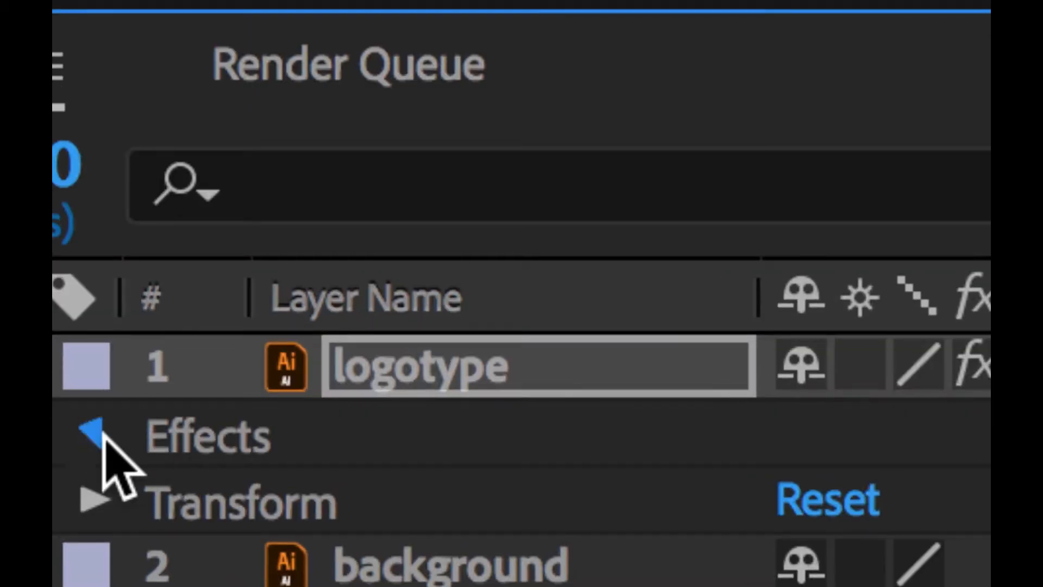
left_click(97, 433)
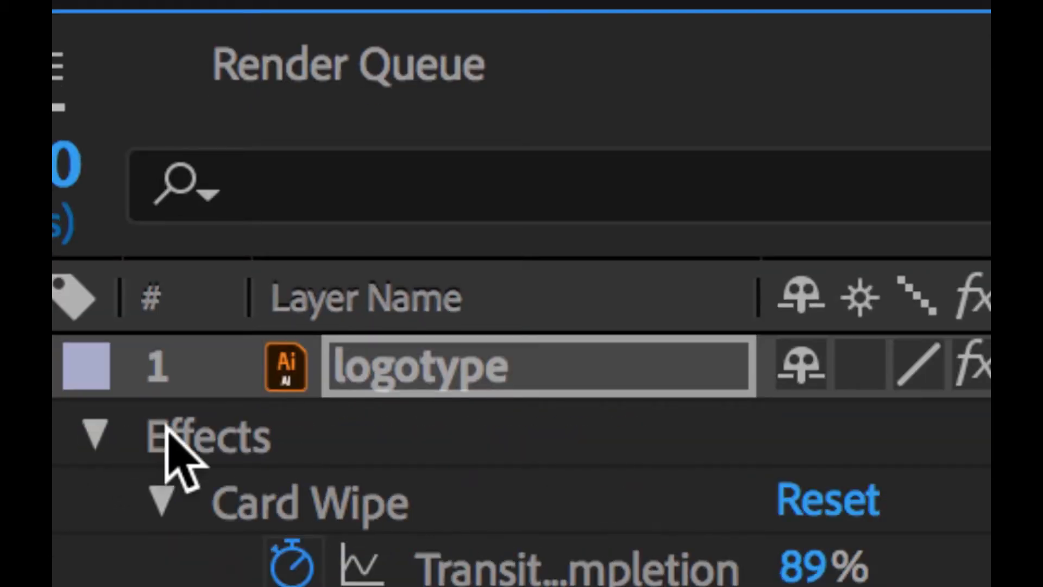
left_click(159, 495)
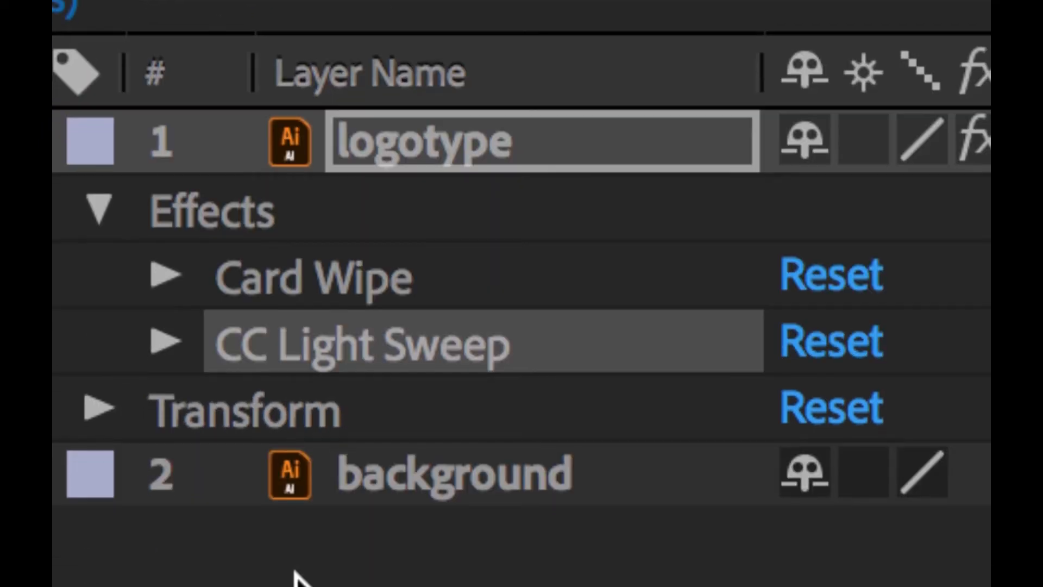
left_click(166, 342)
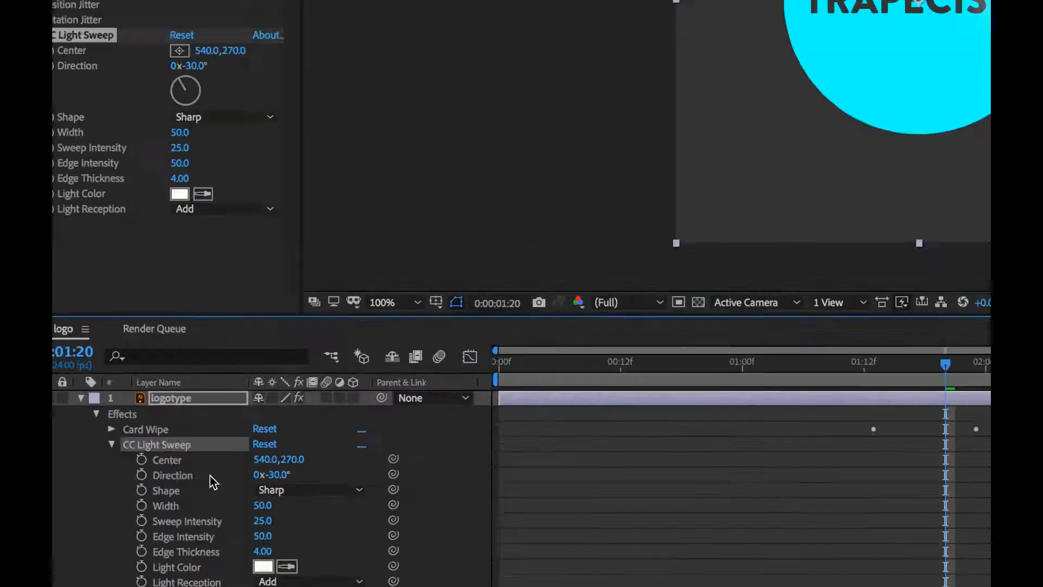
Add a keyframe for CC Light Sweep's Center at 0:00:02:02 and move the center just above the wordmark's left half
left_click(591, 416)
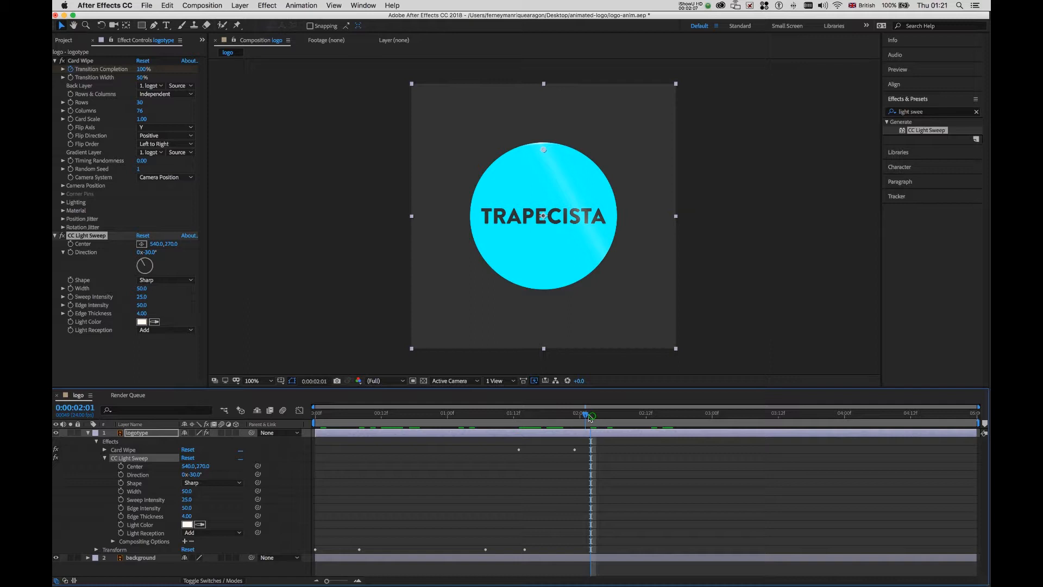
left_click_drag(590, 416, 594, 418)
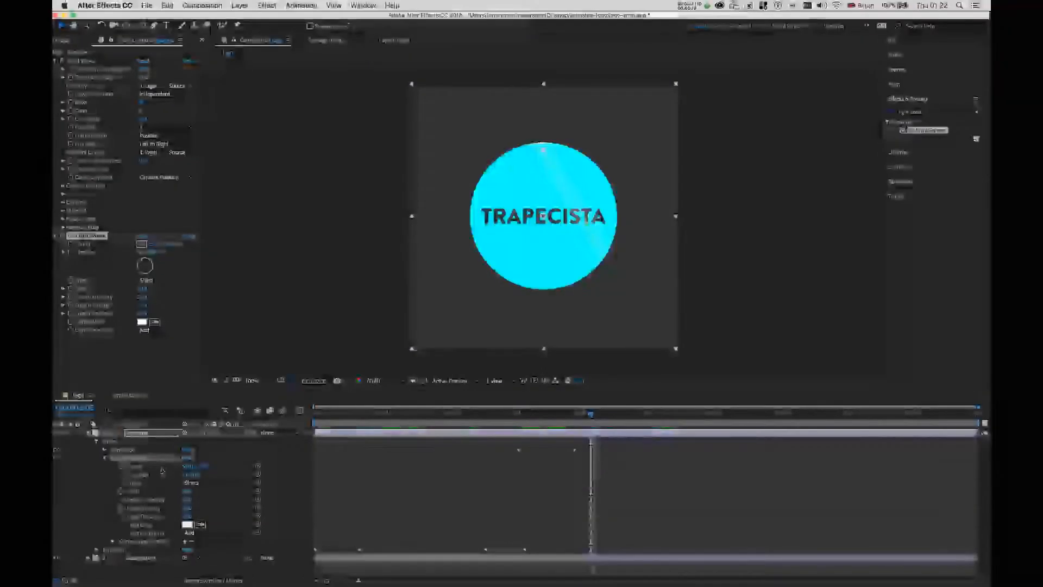
left_click(122, 468)
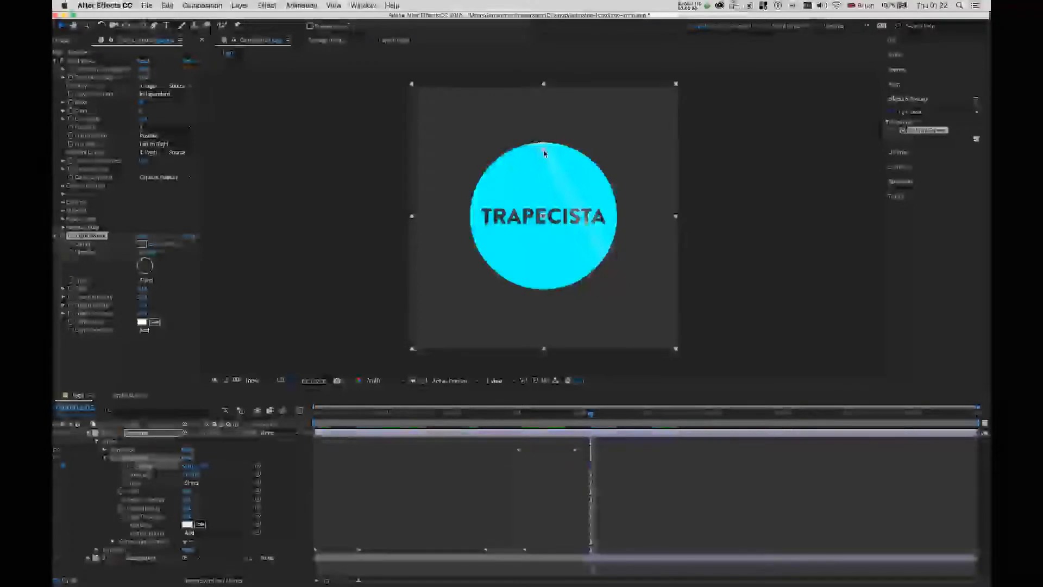
mouse_move(544, 150)
left_mouse_down()
mouse_move(507, 167)
mouse_move(498, 200)
mouse_move(469, 166)
mouse_move(529, 202)
mouse_move(521, 197)
left_mouse_up()
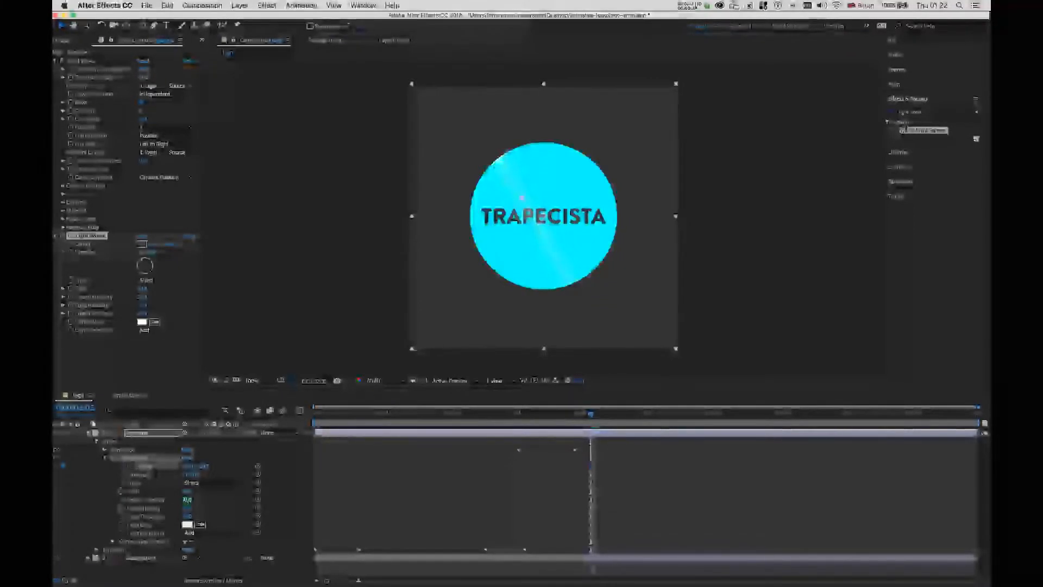
Increase CC Light Sweep's Sweep Intensity and change its Direction so the beam slants along the opposite diagonal
left_click_drag(187, 500, 215, 501)
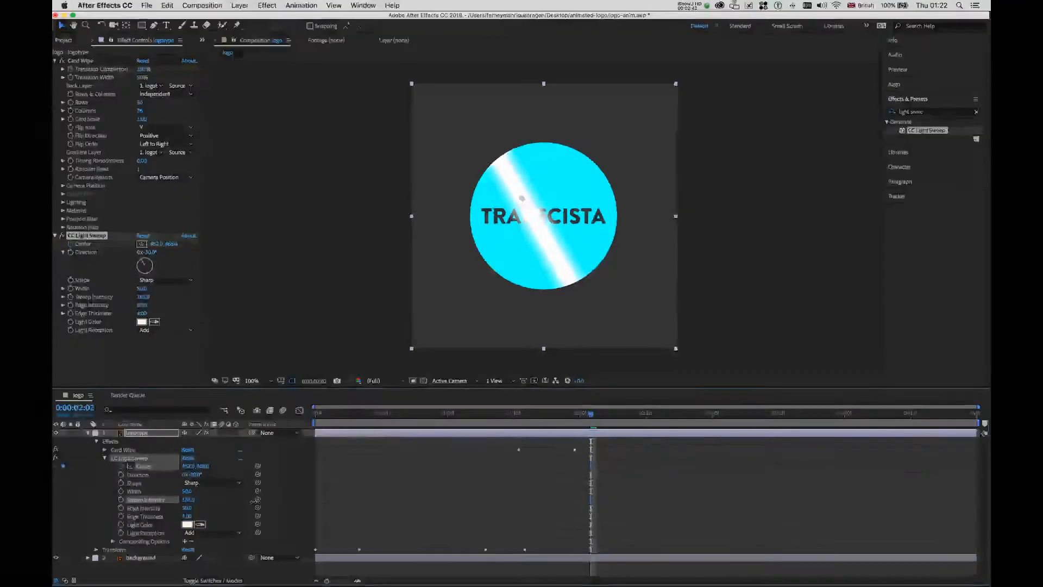
mouse_move(187, 500)
left_mouse_down()
mouse_move(166, 501)
mouse_move(205, 501)
left_mouse_up()
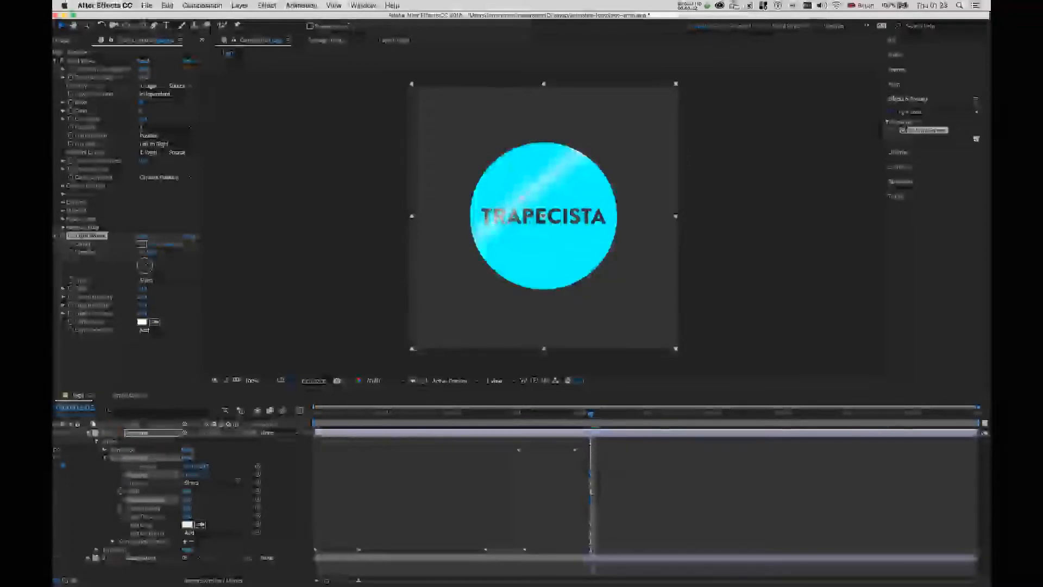
left_click(194, 475)
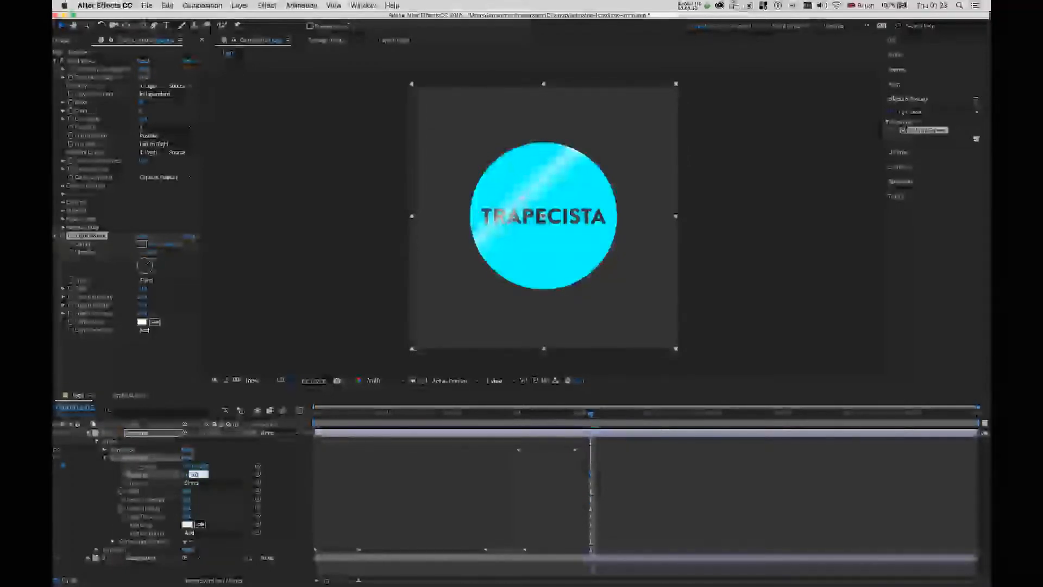
left_click(217, 478)
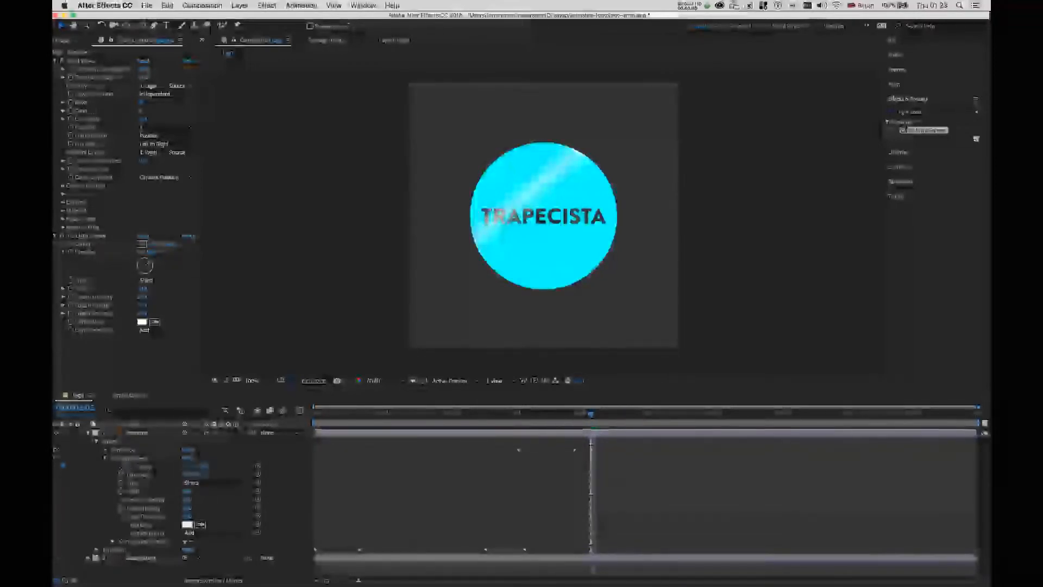
Move CC Light Sweep's Center at the 0:00:02:02 keyframe just outside the circle's upper-left edge
left_click(591, 466)
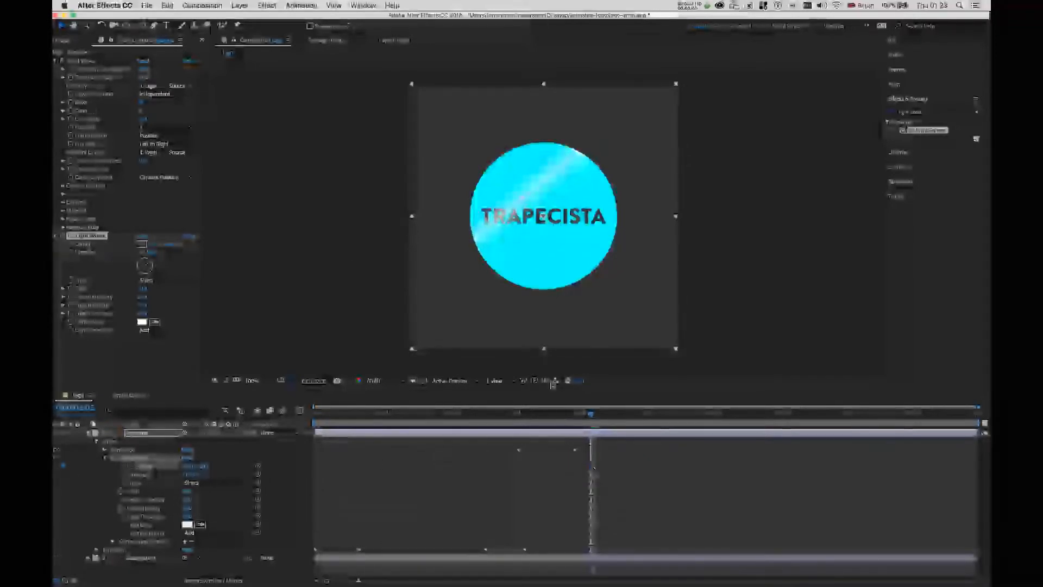
left_click_drag(522, 197, 485, 148)
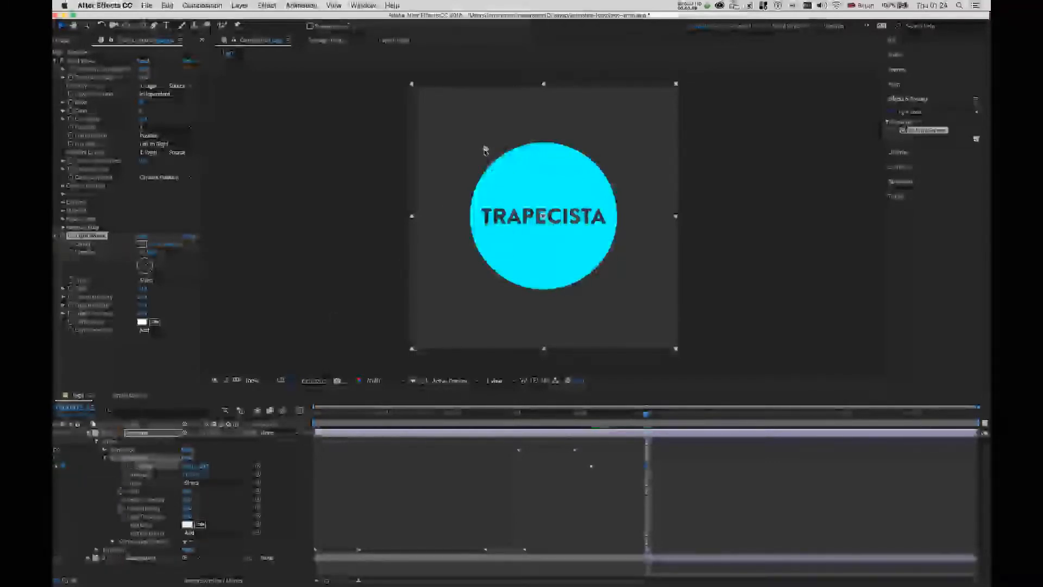
Move CC Light Sweep's Center at 0:00:02:12 to just outside the circle's lower-right edge
left_click_drag(485, 151, 613, 281)
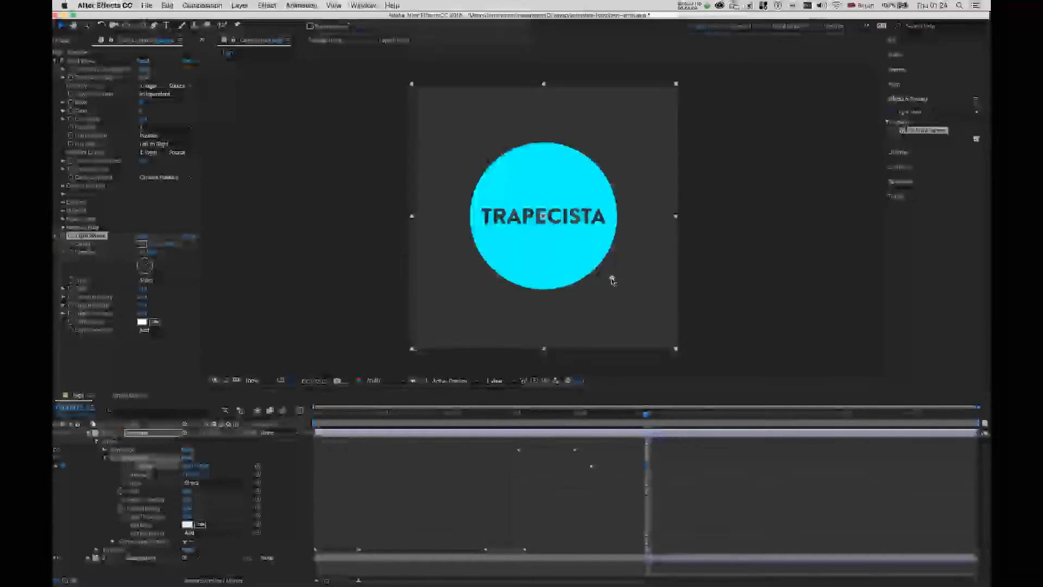
left_click_drag(646, 414, 674, 416)
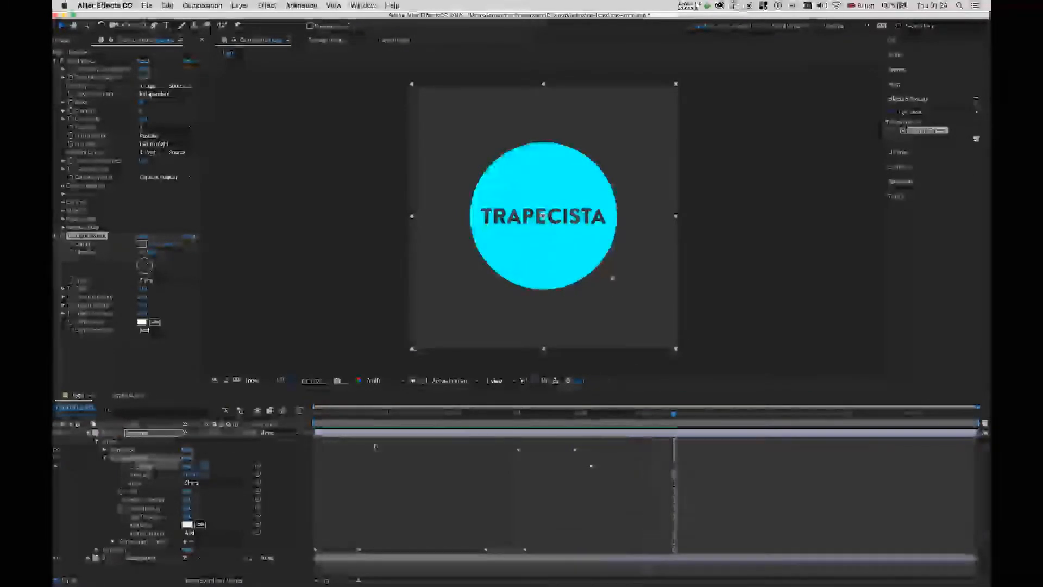
Apply Easy Ease to both CC Light Sweep Center keyframes and preview the sweep
left_click(592, 467)
left_click(646, 468)
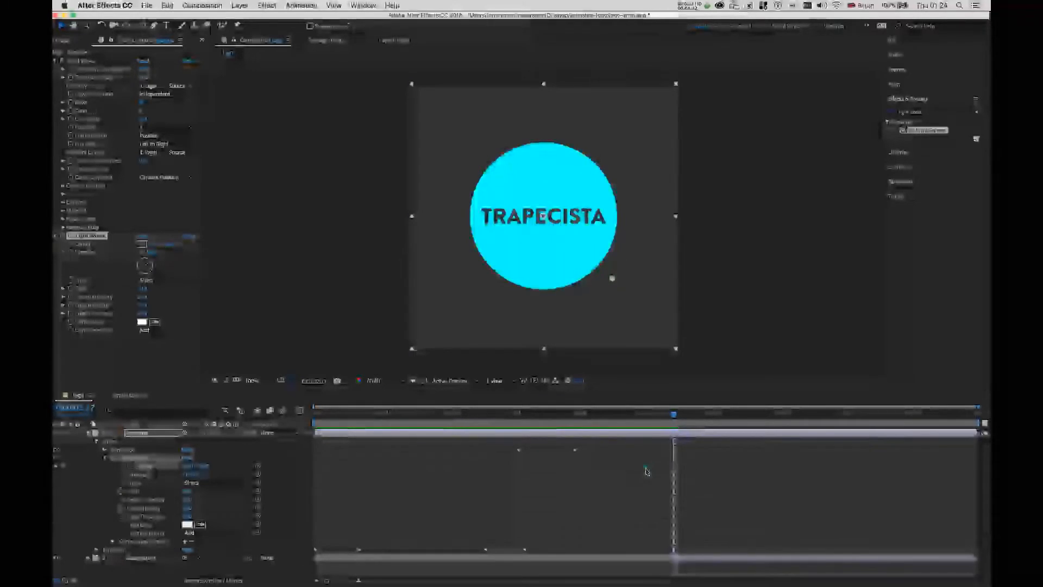
left_click(579, 469)
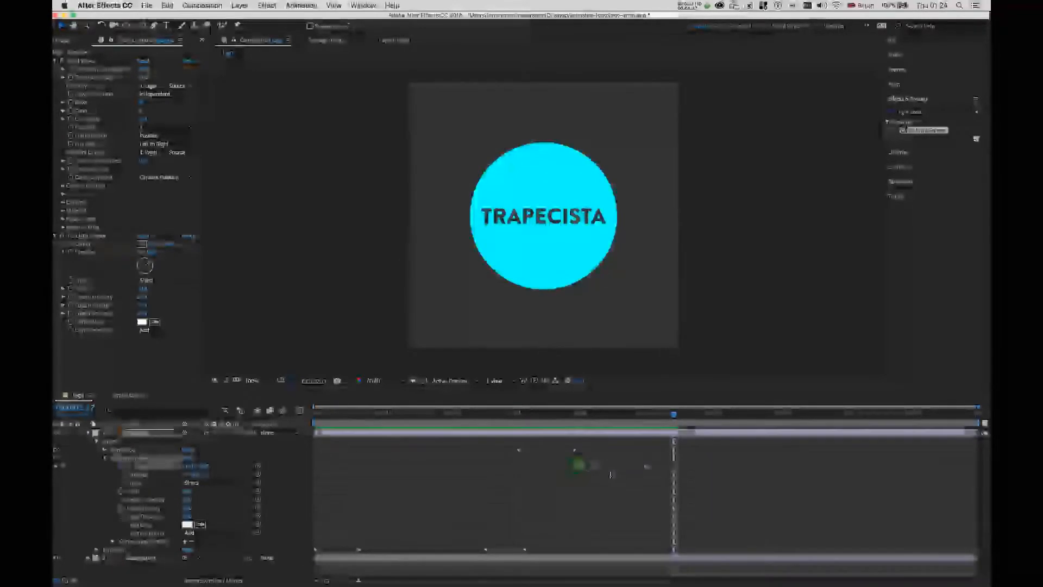
left_click_drag(610, 475, 661, 478)
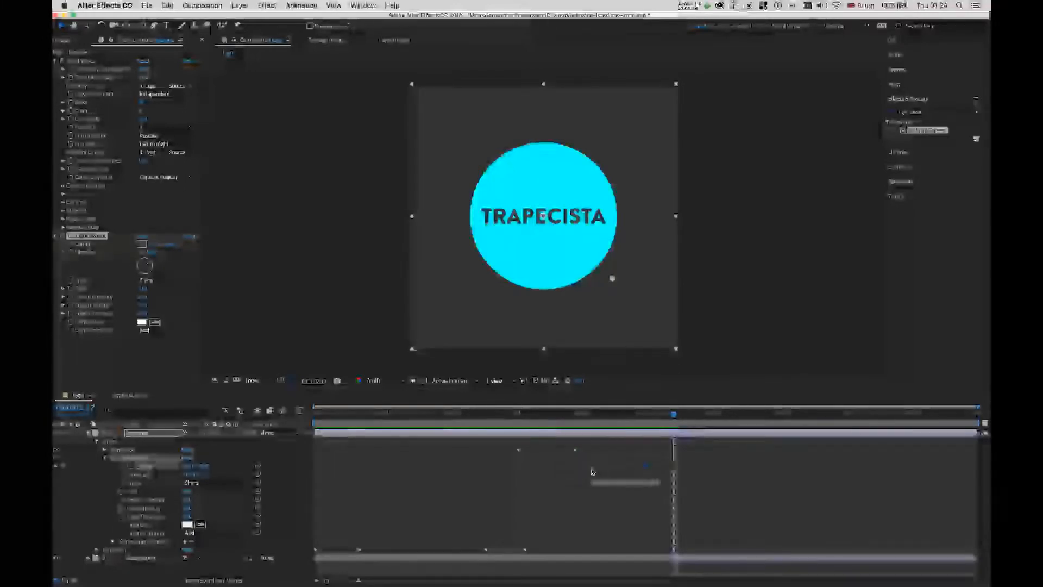
right_click(592, 471)
mouse_move(636, 575)
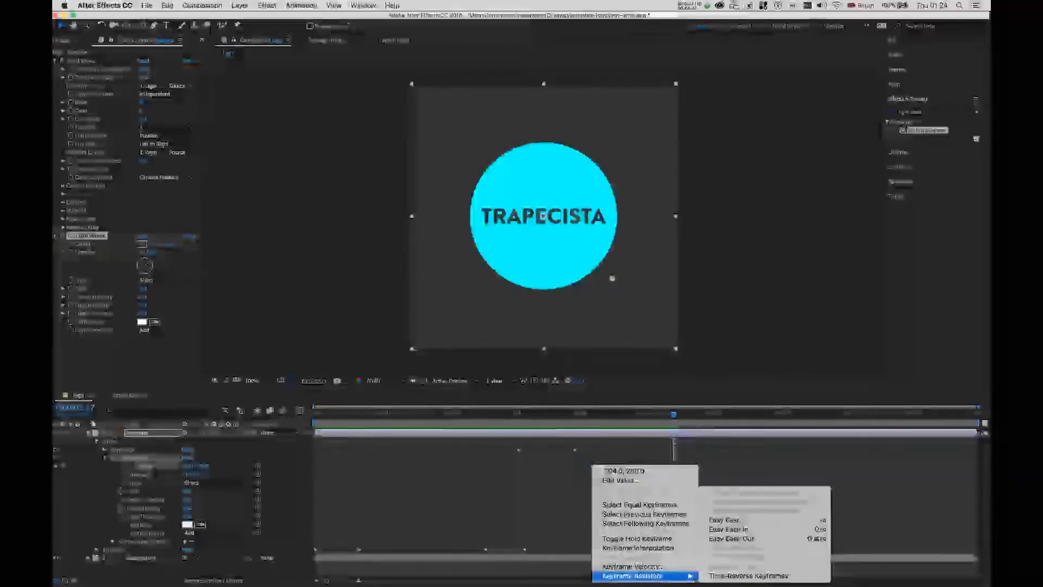
left_click(728, 520)
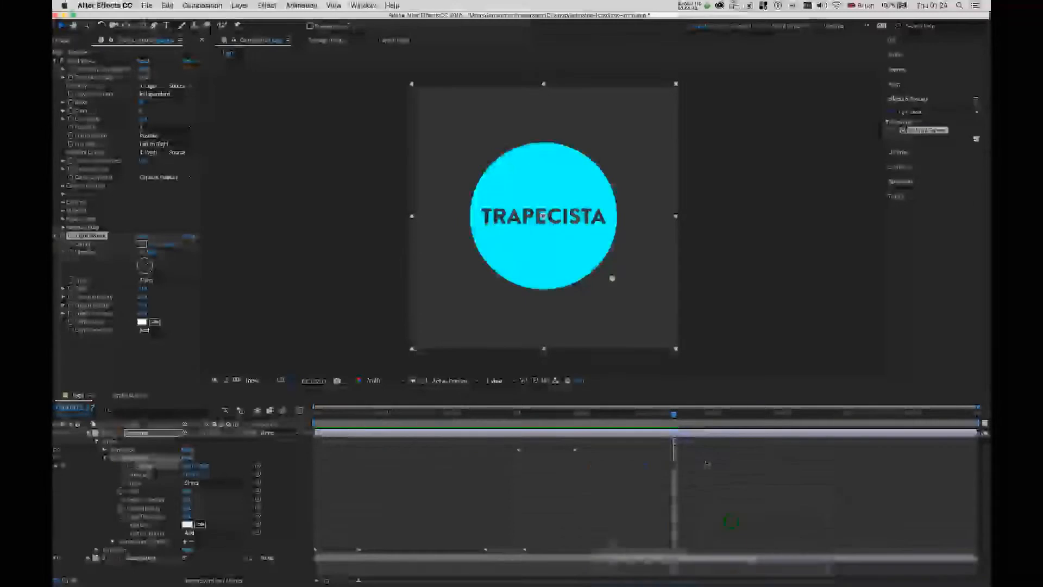
left_click_drag(674, 414, 576, 414)
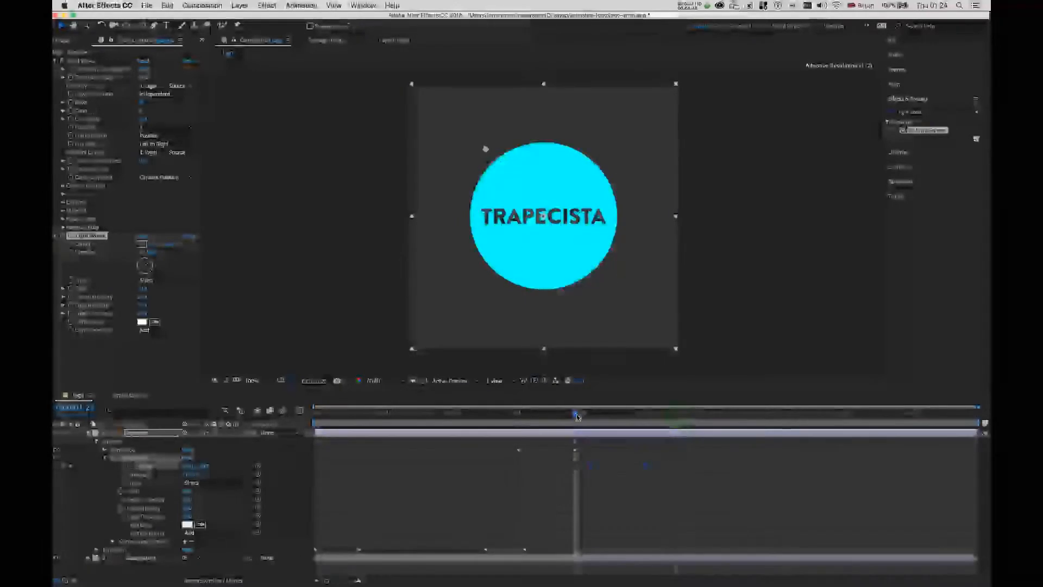
key("space")
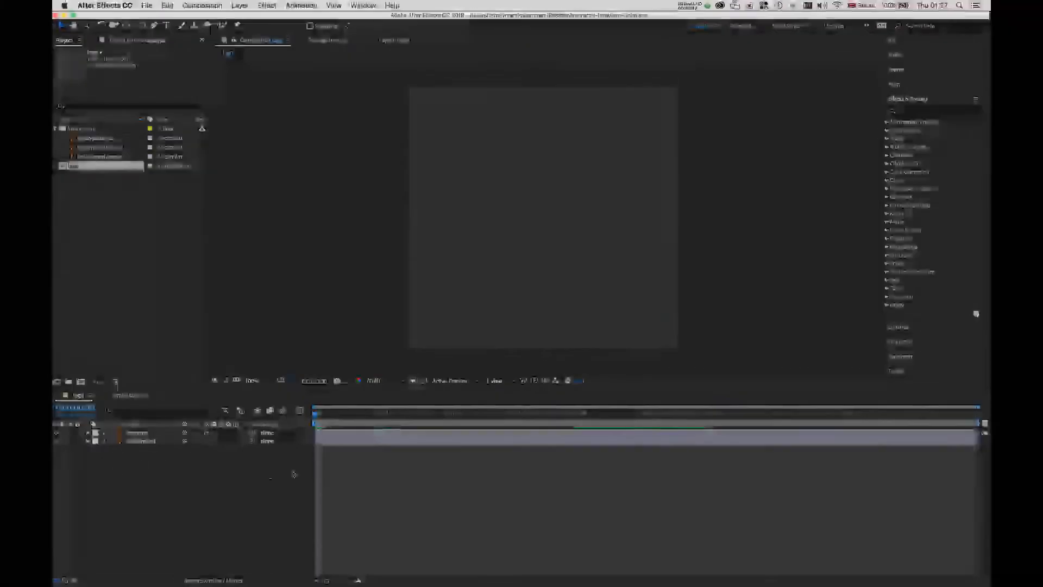
Add a new text layer at 0:00:02:12 with a short piece of text beneath the circle
left_click_drag(315, 414, 646, 416)
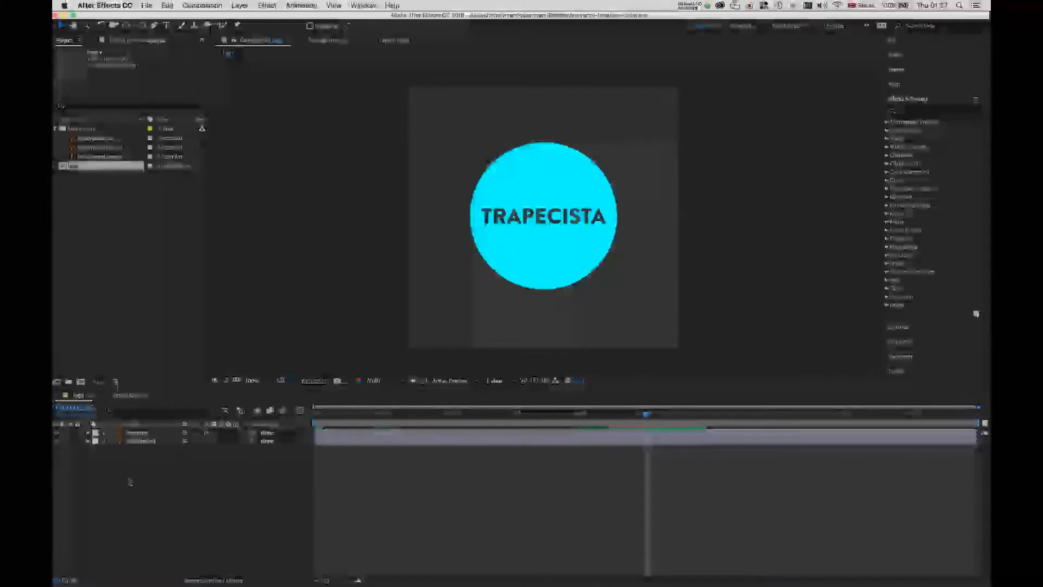
right_click(177, 473)
mouse_move(196, 478)
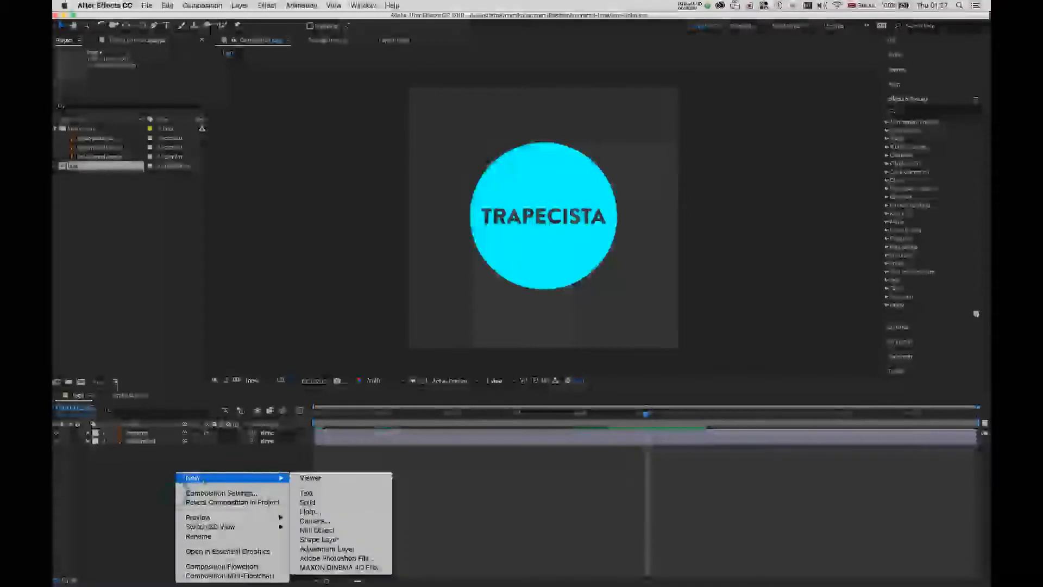
left_click(307, 493)
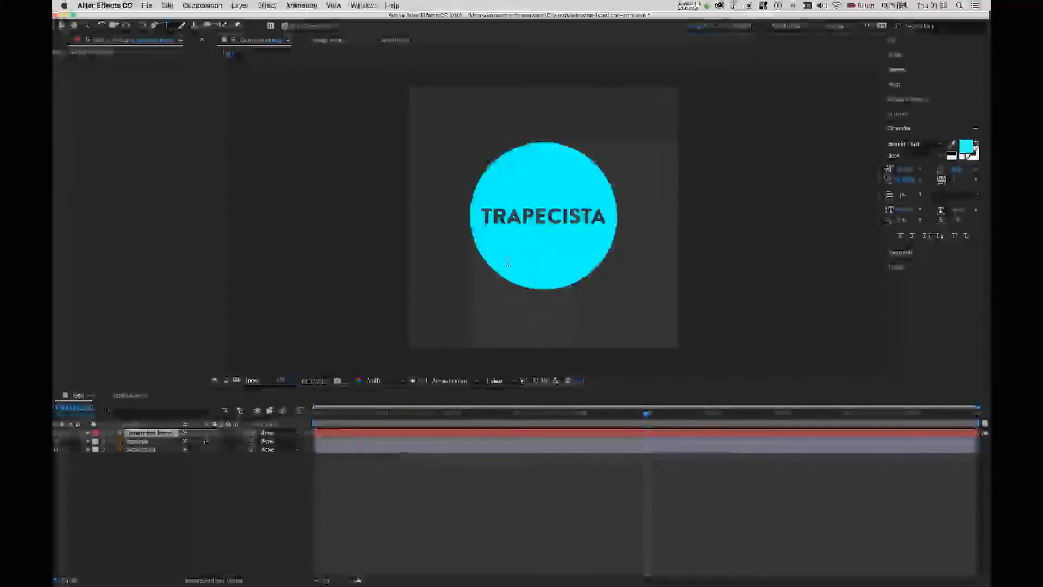
type("con")
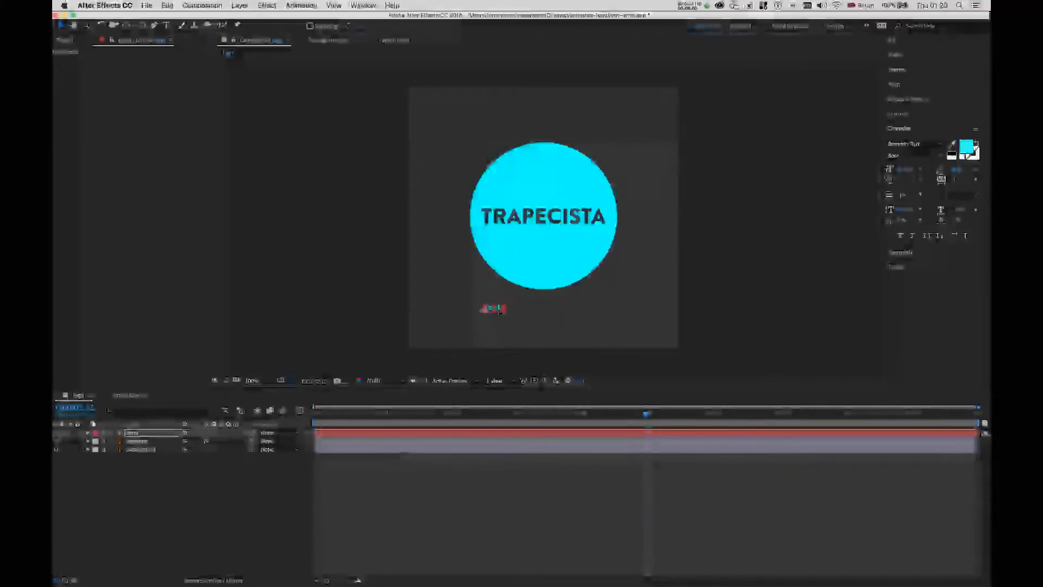
Make the new text layer read "DESIGN - BRANDING - WEB" at a font size of 36 px
left_click(273, 385)
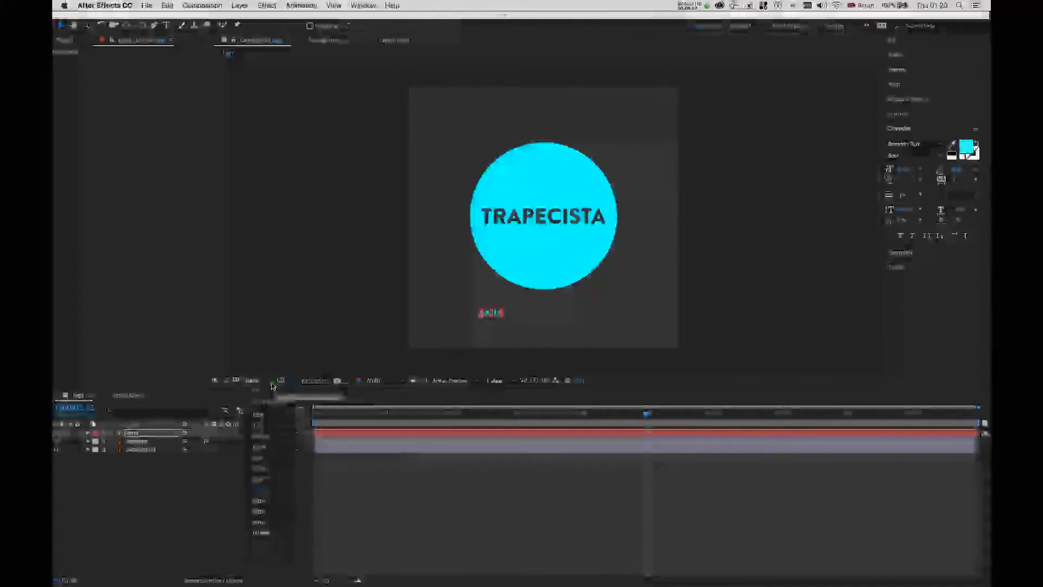
left_click(257, 502)
scroll(433, 323, "down", 3)
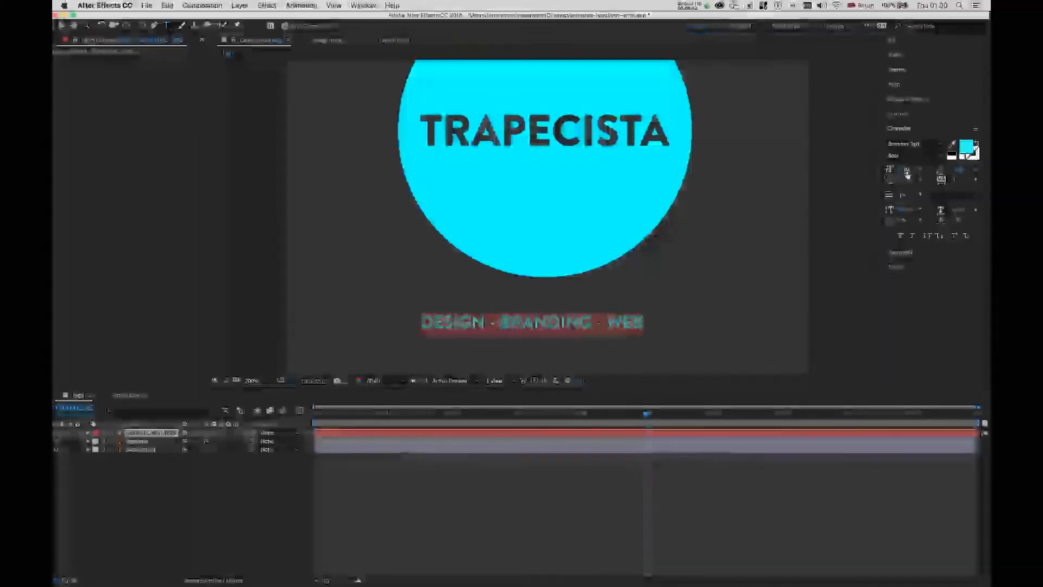
key("super+Return")
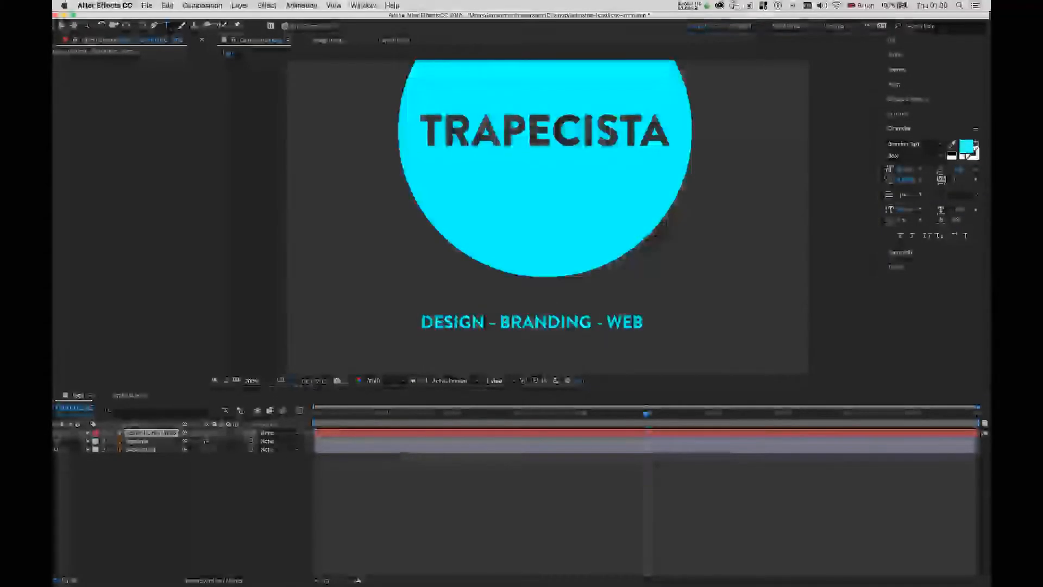
left_click(271, 382)
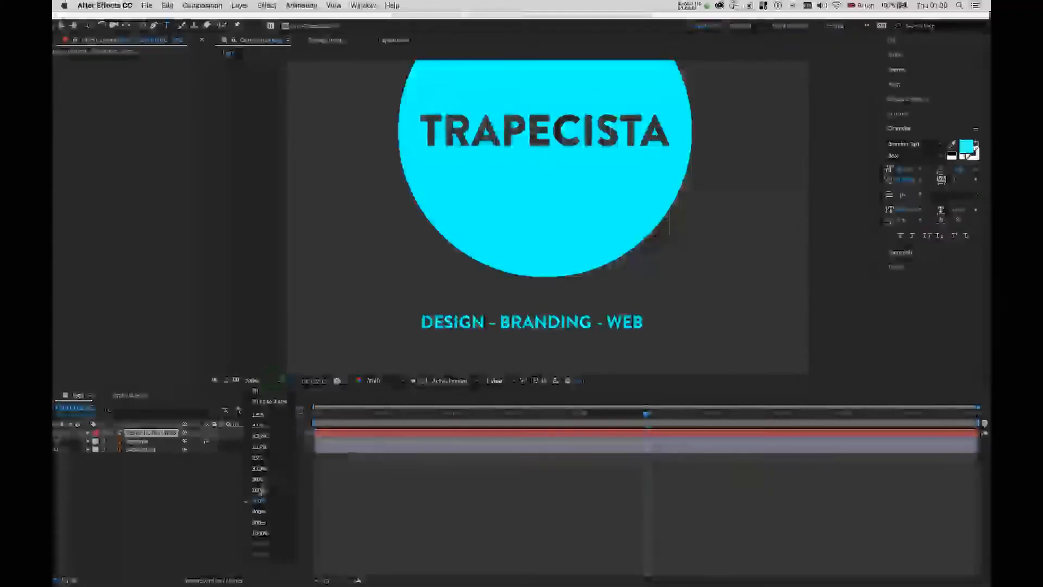
left_click(260, 480)
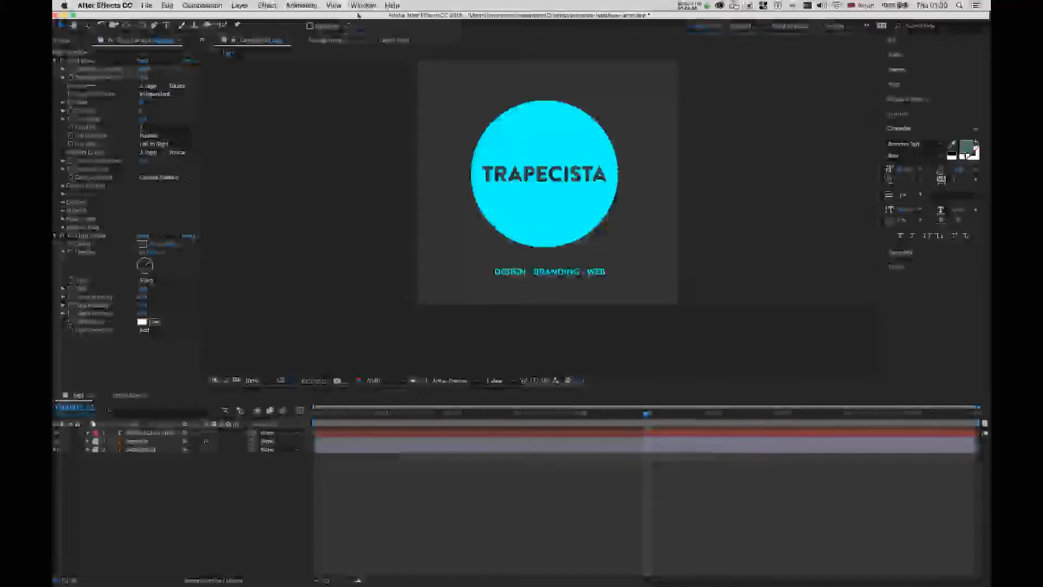
Bring up the Align options for positioning the tagline under the logo
left_click(362, 5)
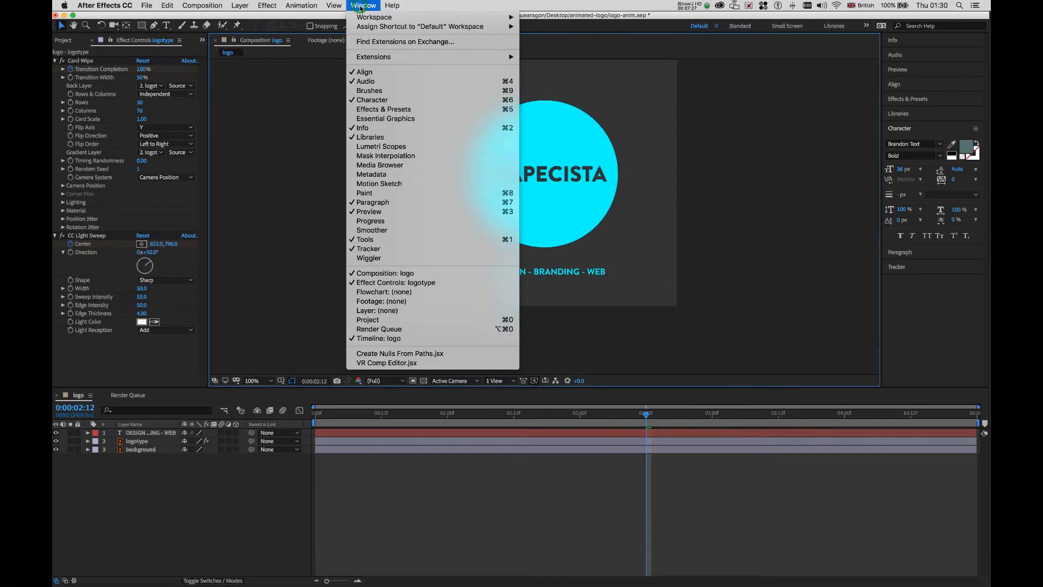
left_click(365, 76)
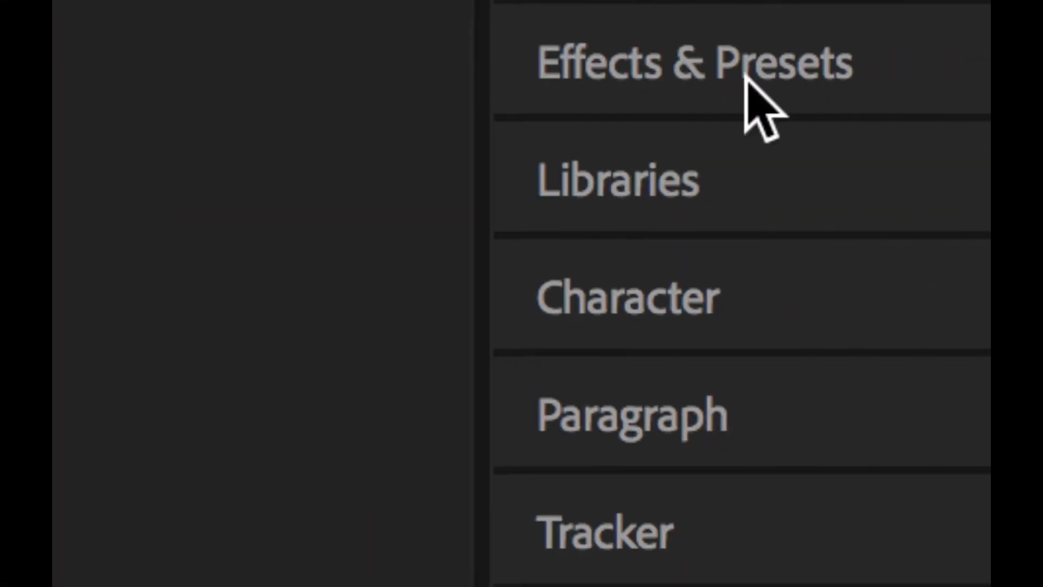
Search the animation presets for "cas", apply 3D Basic Rotate X Cascade to the DESIGN - BRANDING - WEB layer at 0:00:02:12 and check the animation
left_click(768, 77)
left_click(710, 173)
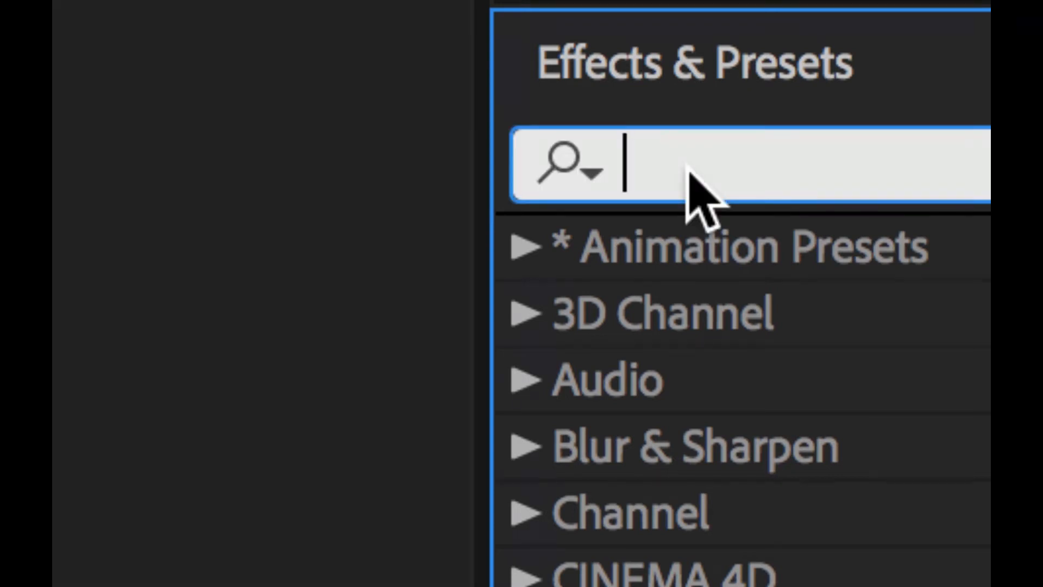
type("cs")
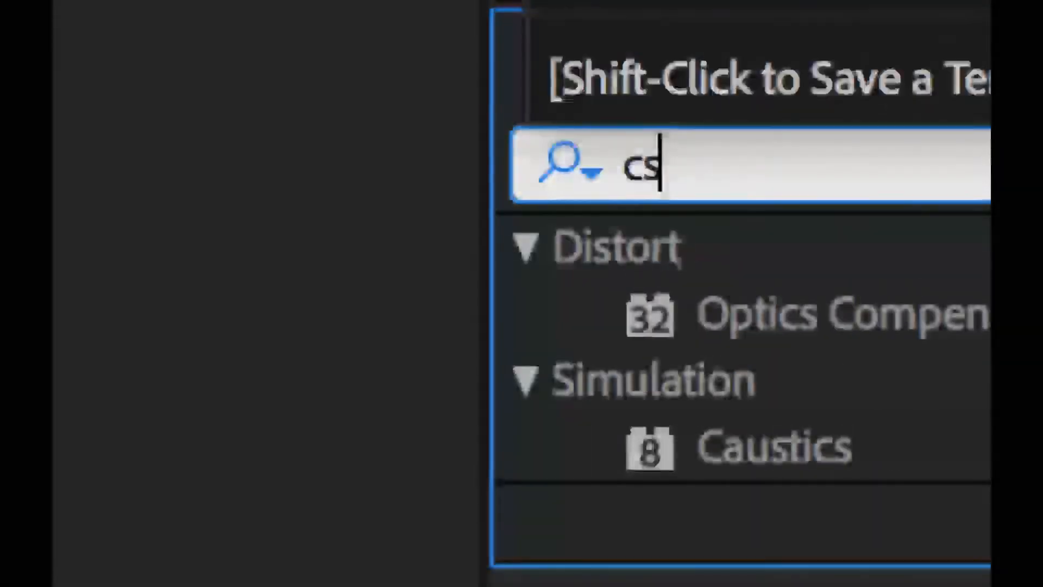
key("BackSpace")
type("as")
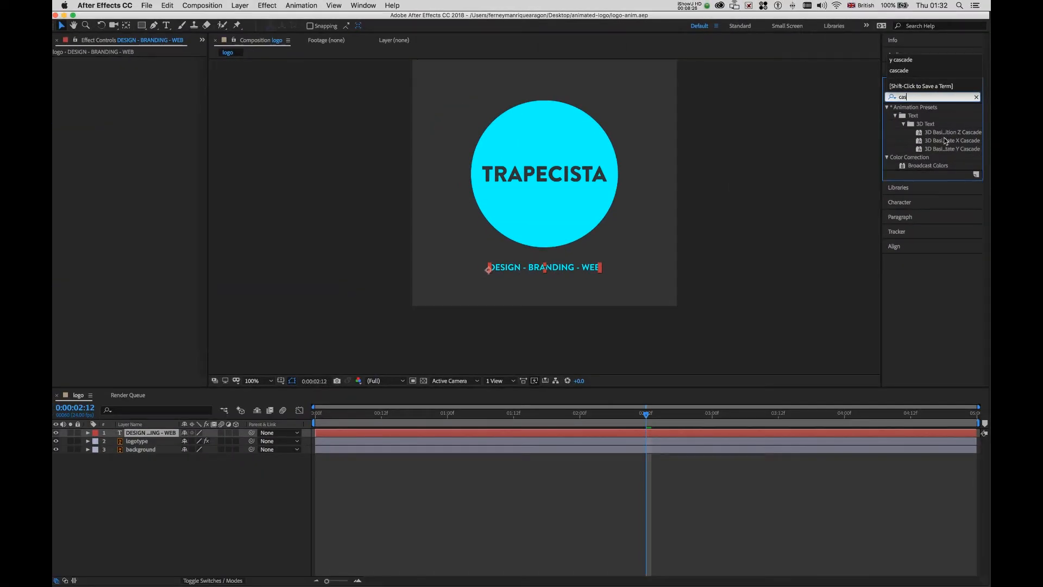
left_click_drag(945, 141, 857, 153)
left_click_drag(570, 286, 555, 269)
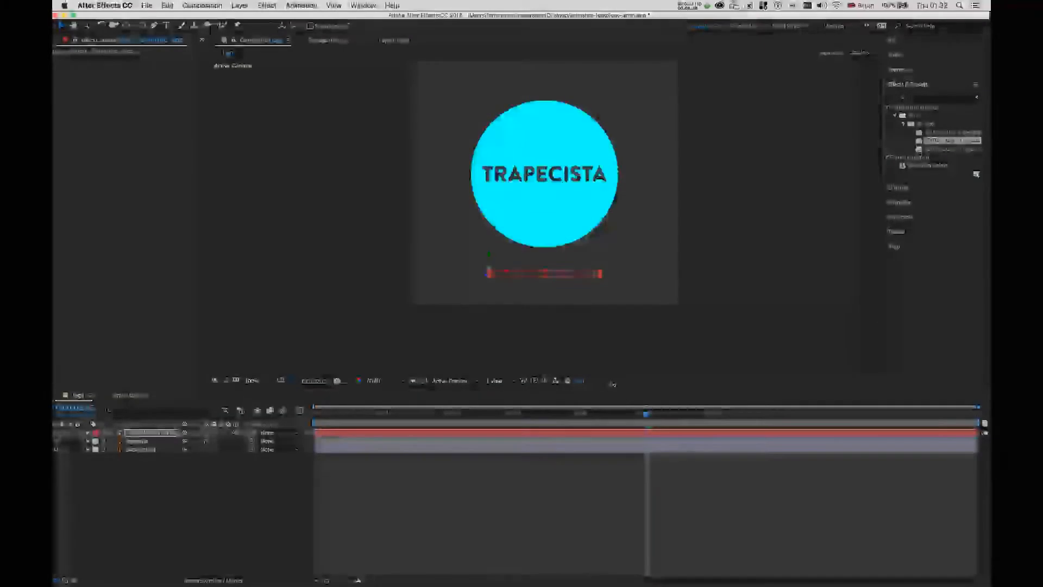
left_click_drag(647, 415, 913, 419)
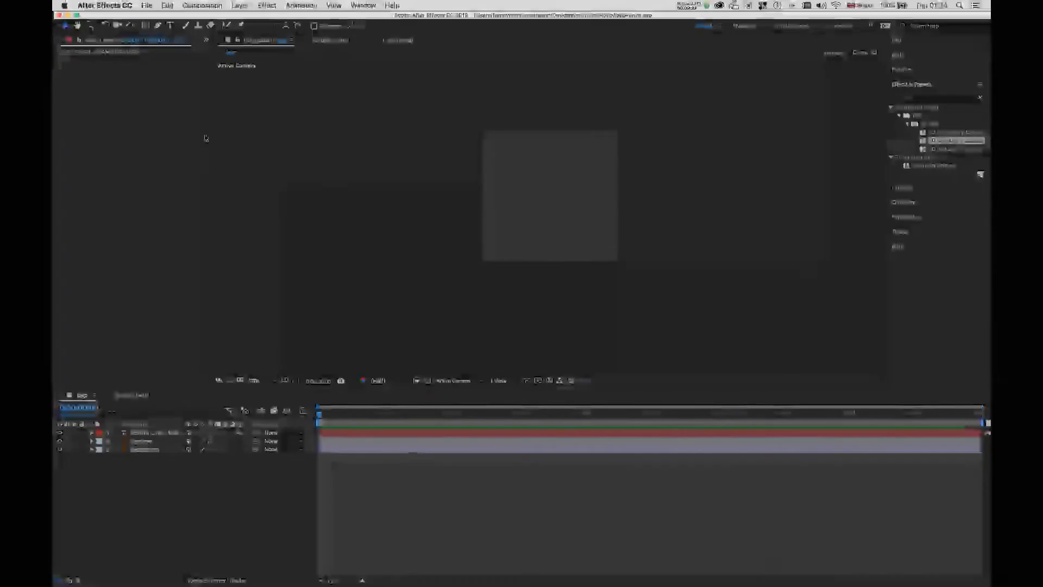
Import logo-mild.mp3 and add it as the lowest layer of the logo composition, playing the result
left_click(146, 6)
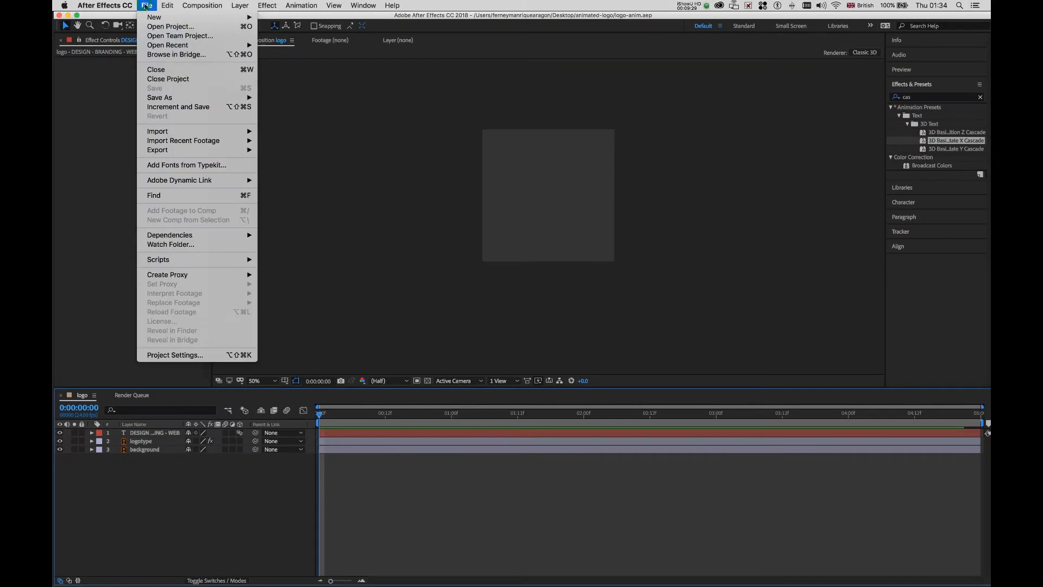
mouse_move(163, 131)
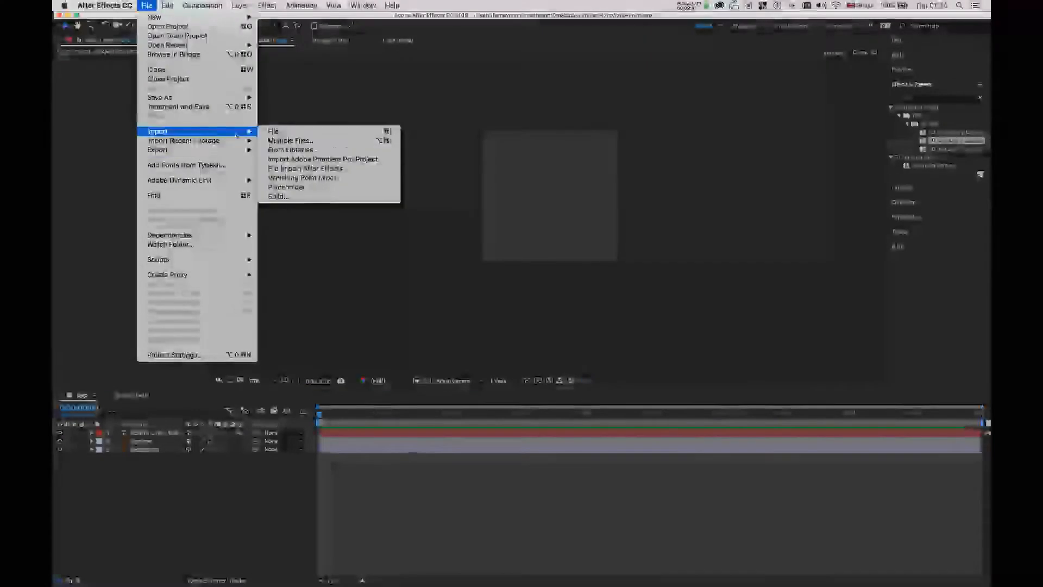
left_click(274, 134)
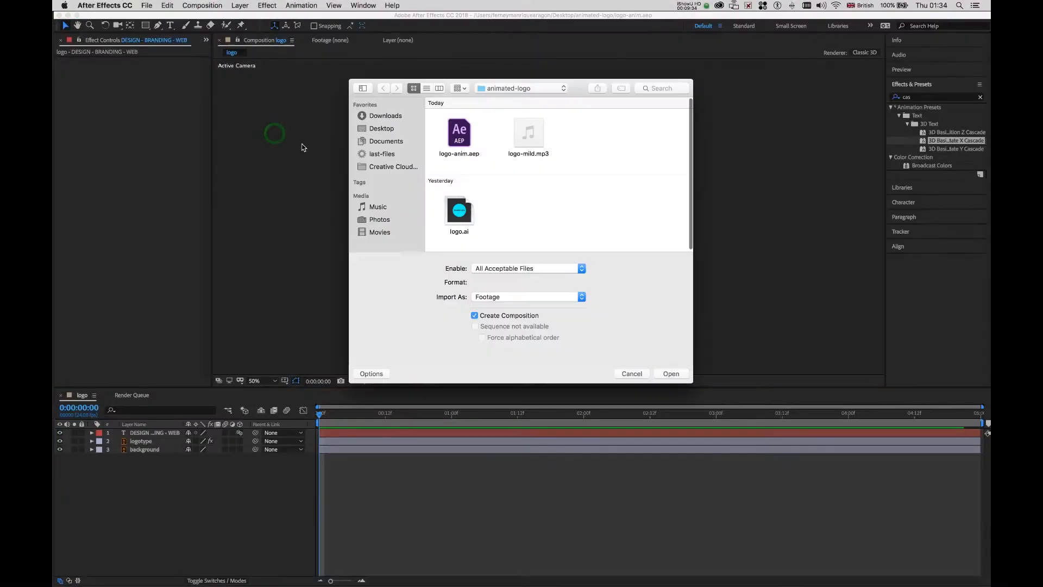
left_click(531, 137)
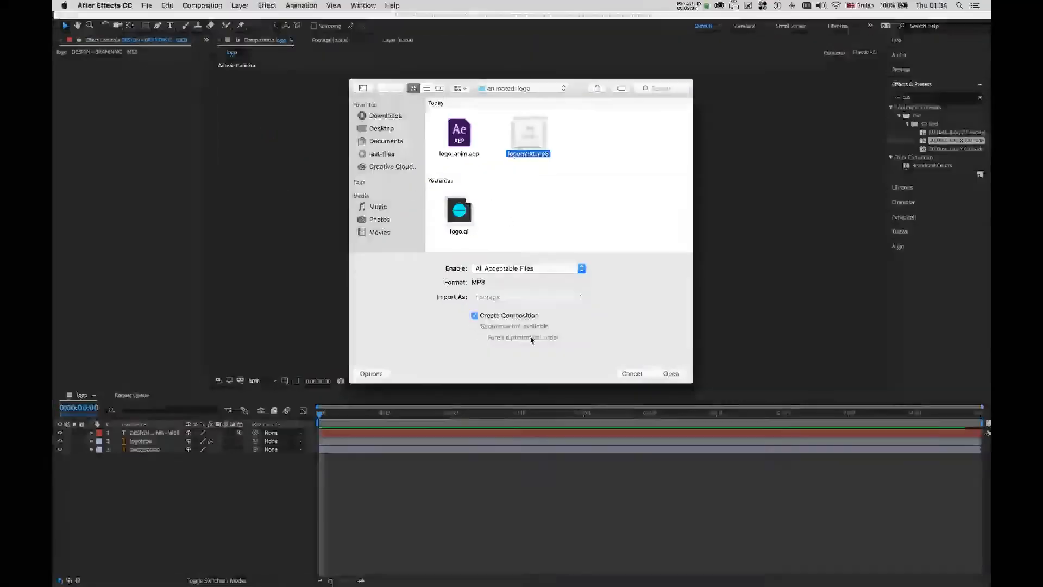
left_click(671, 374)
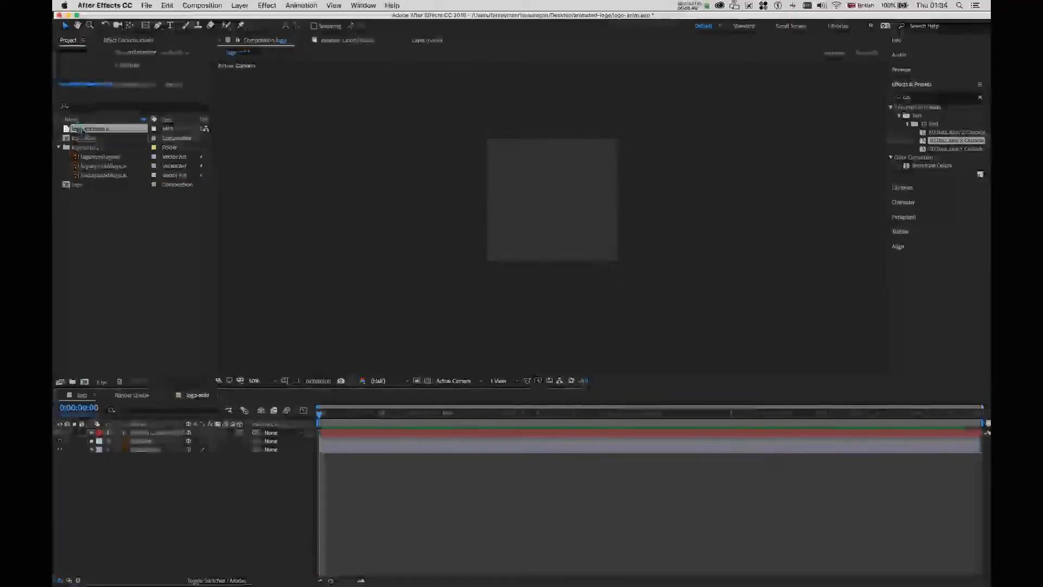
left_click_drag(87, 129, 152, 478)
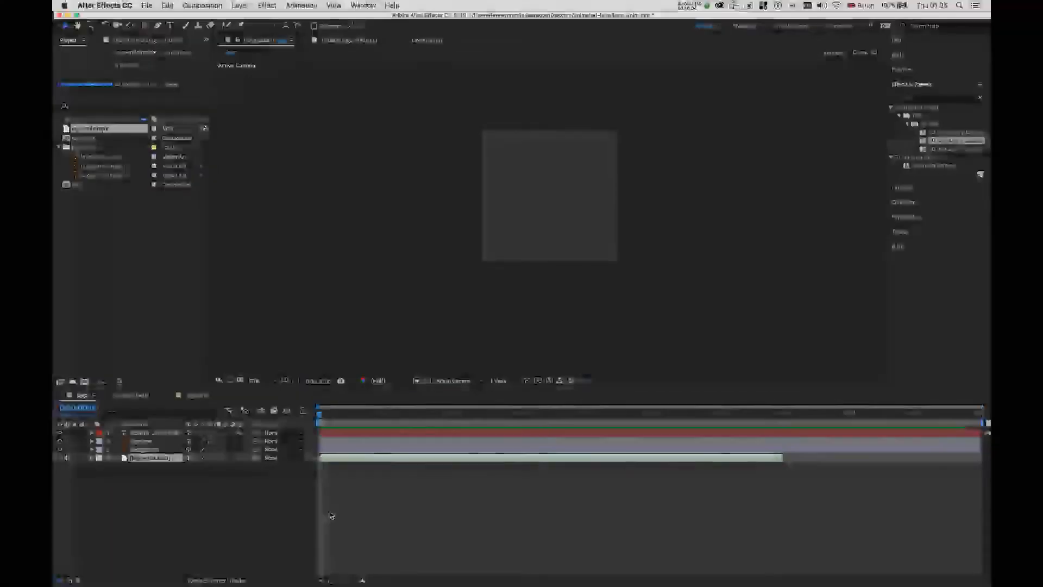
key("space")
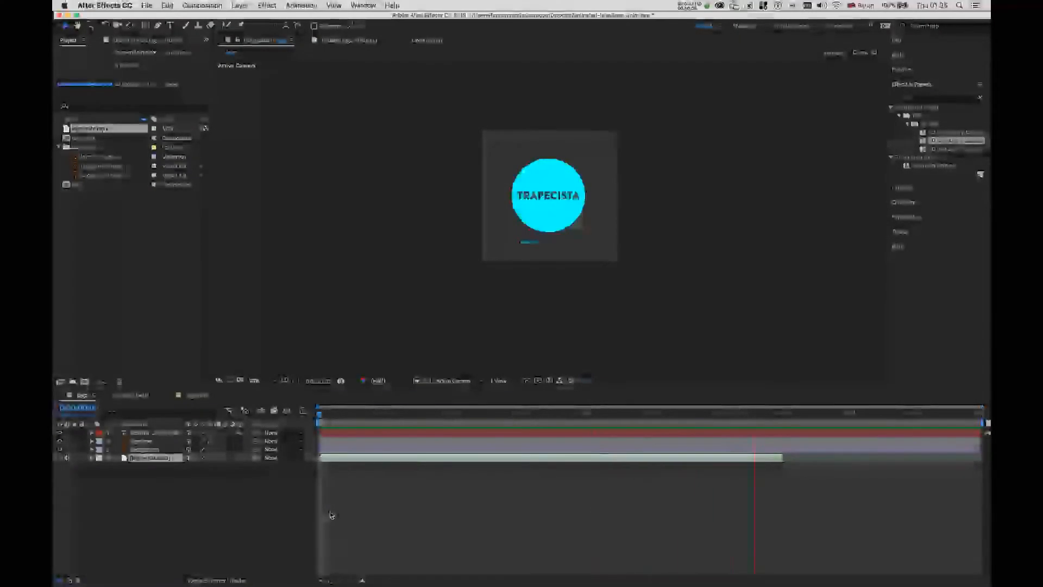
Export the logo composition by adding it to the Adobe Media Encoder queue
left_click(148, 6)
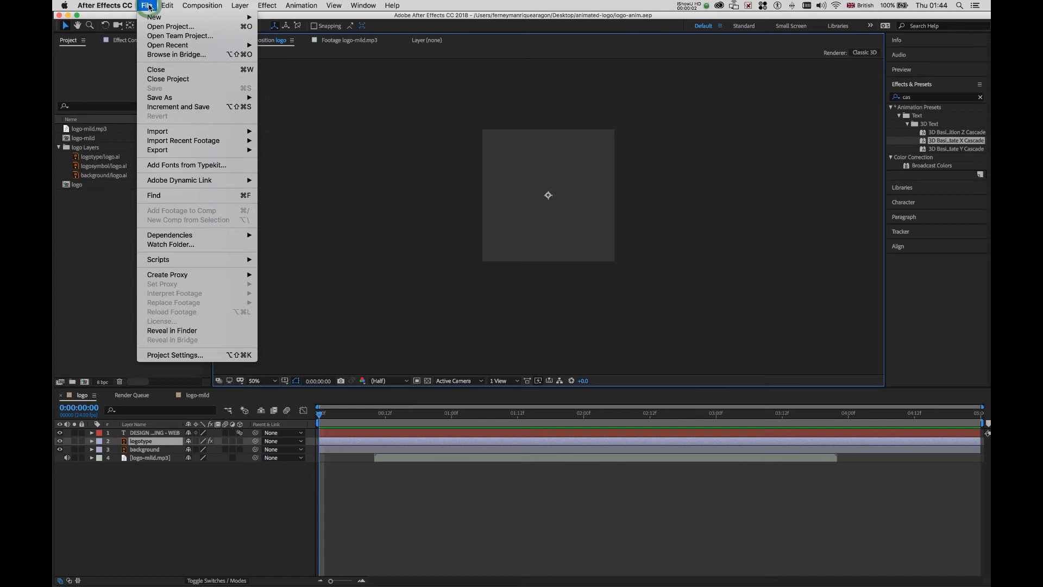
mouse_move(196, 150)
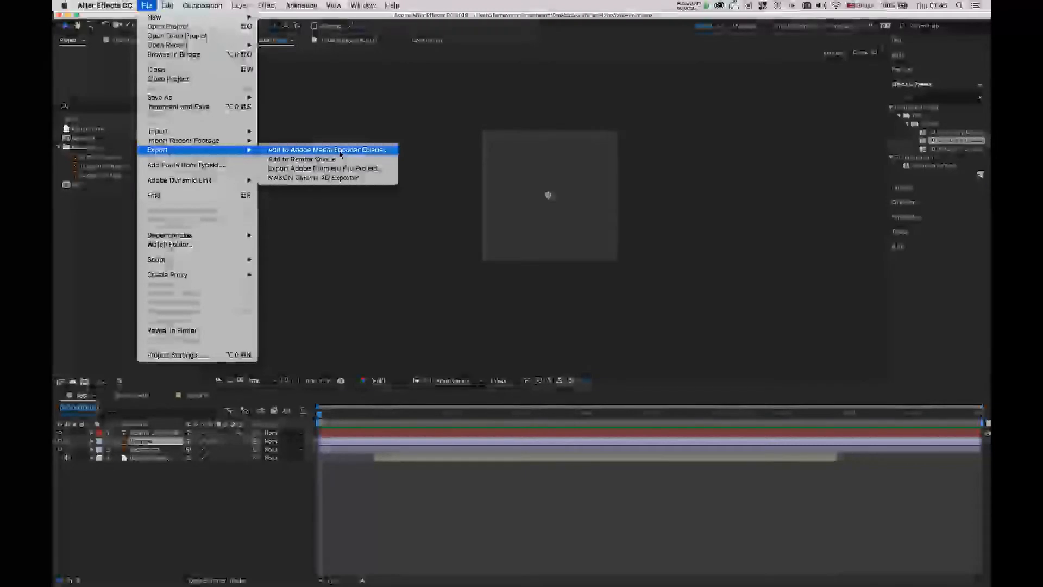
left_click(341, 154)
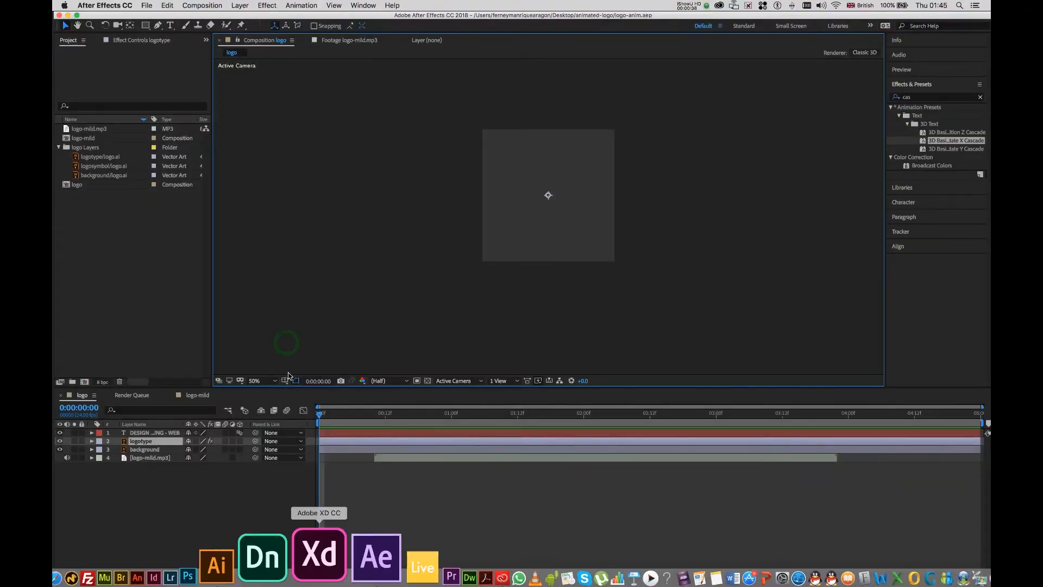
Switch to Media Encoder and set the logo output file to myfinalmovie.mp4 in the animated-logo folder on the Desktop
left_click(67, 15)
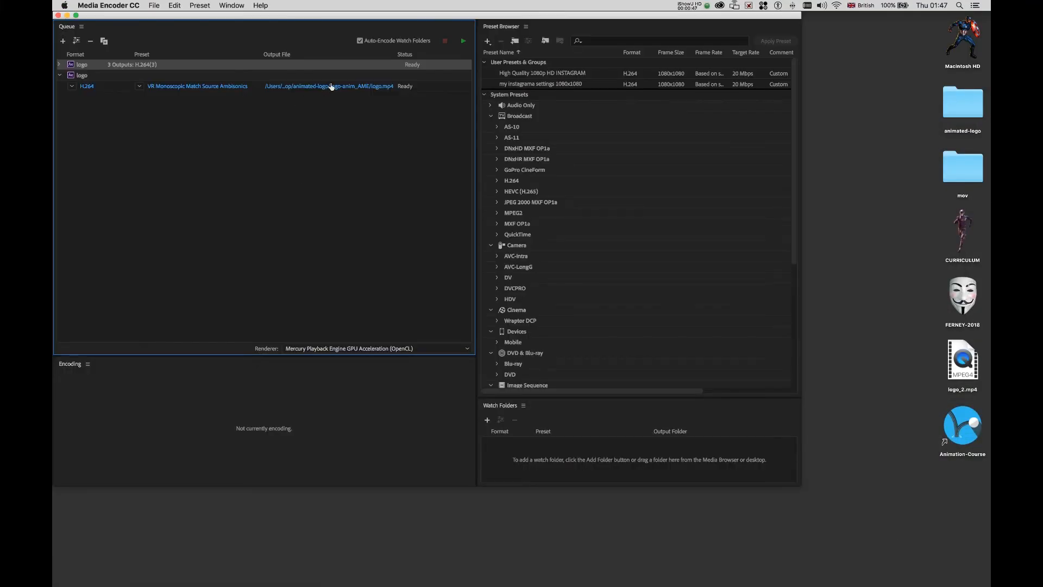
left_click(342, 88)
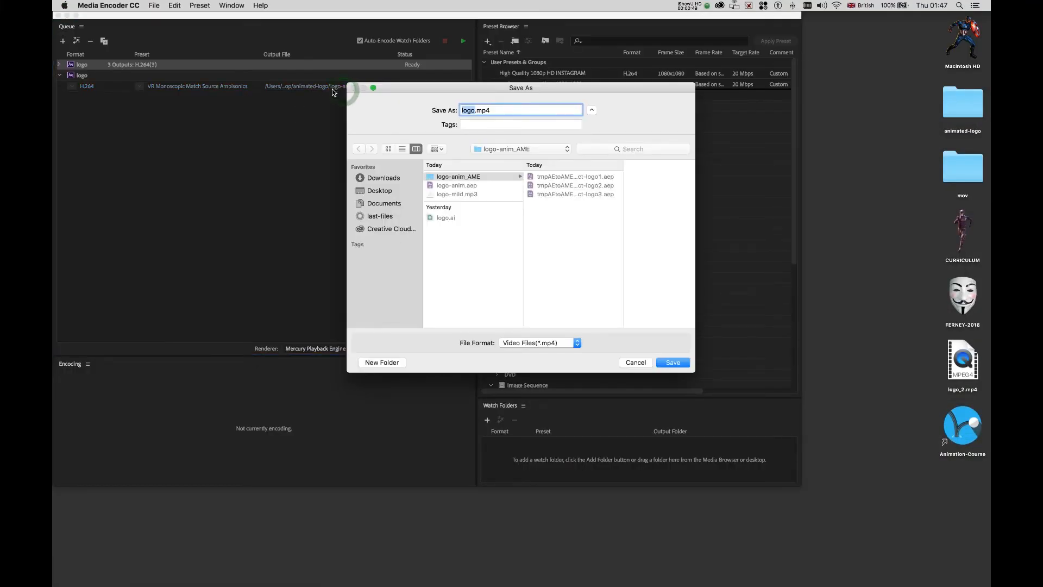
left_click(635, 364)
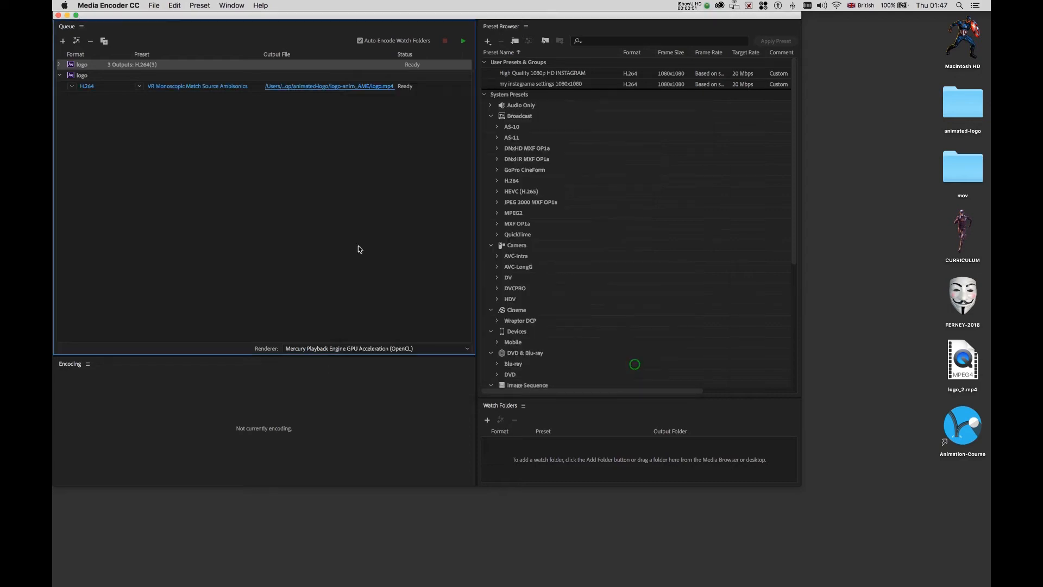
left_click(353, 88)
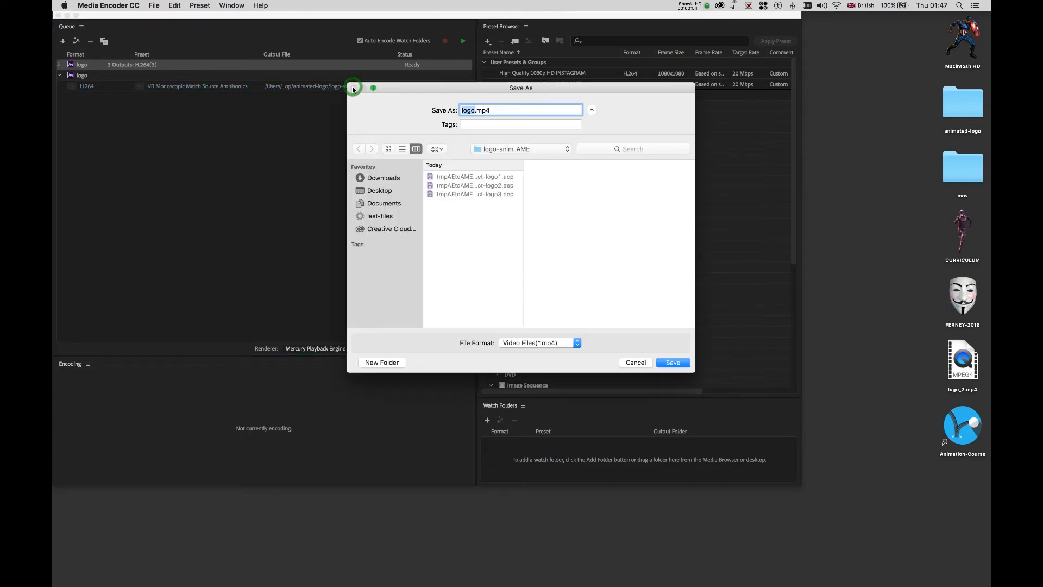
left_click(391, 192)
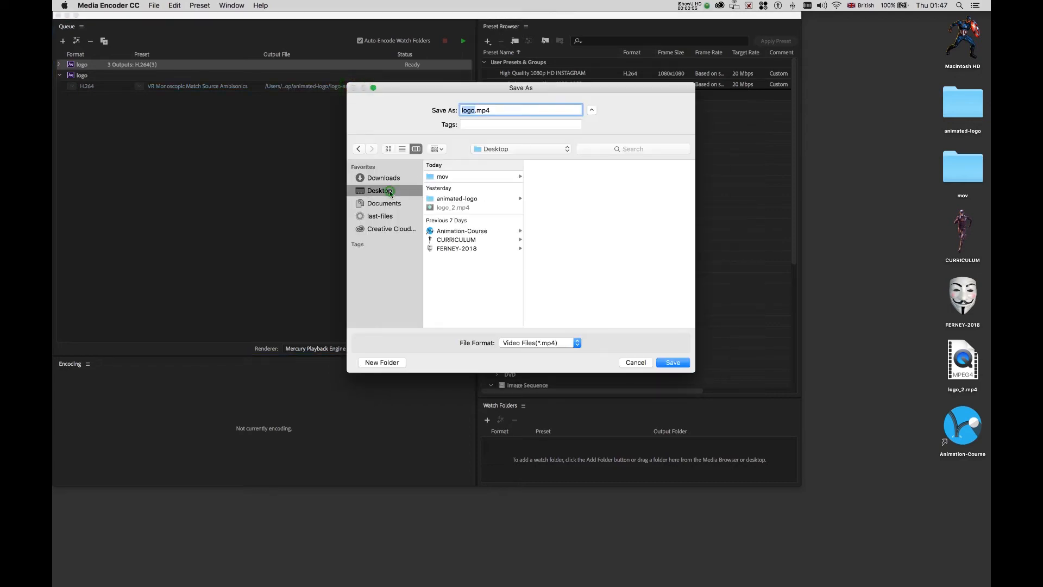
left_click(441, 199)
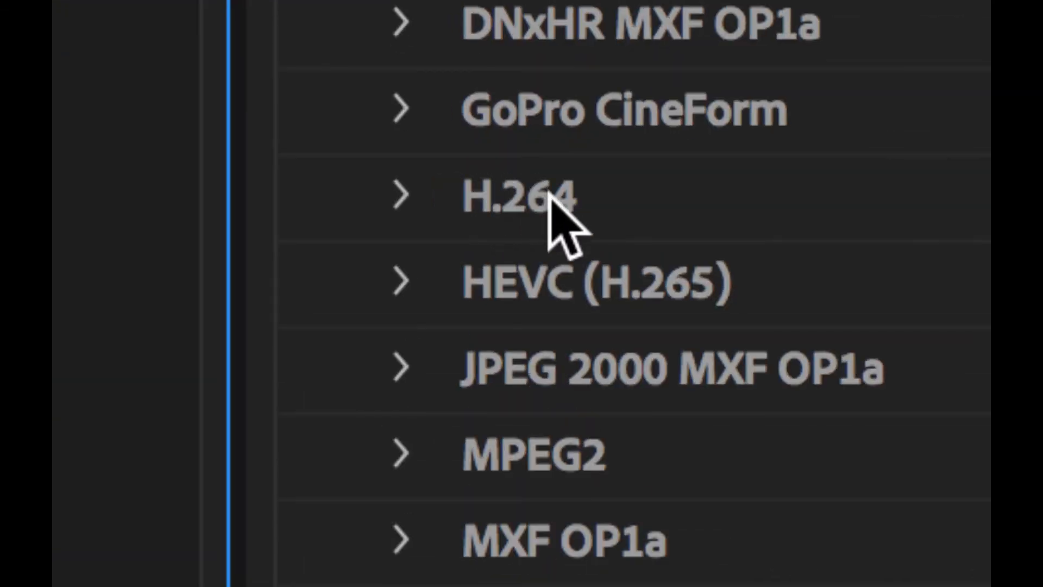
Save a copy of the Broadcast H.264 preset High Quality 1080p HD with width and height both set to 1080
left_click(400, 194)
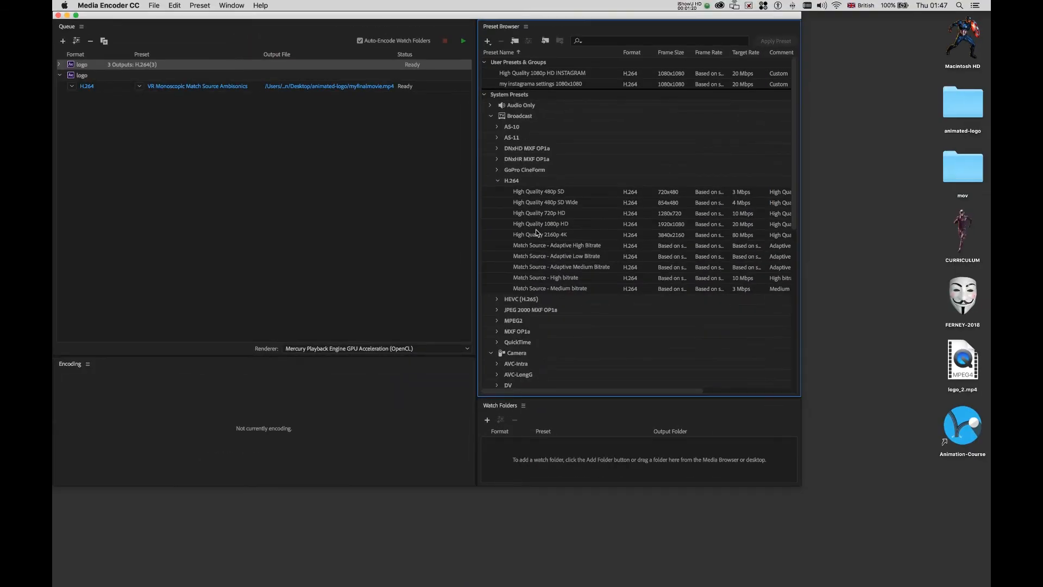
mouse_move(536, 229)
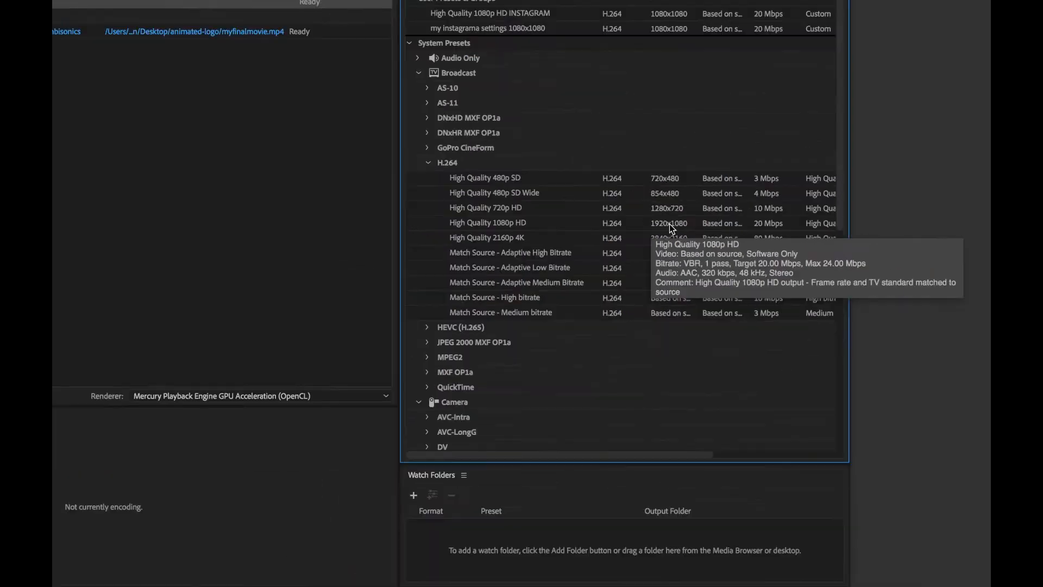
left_click(637, 209)
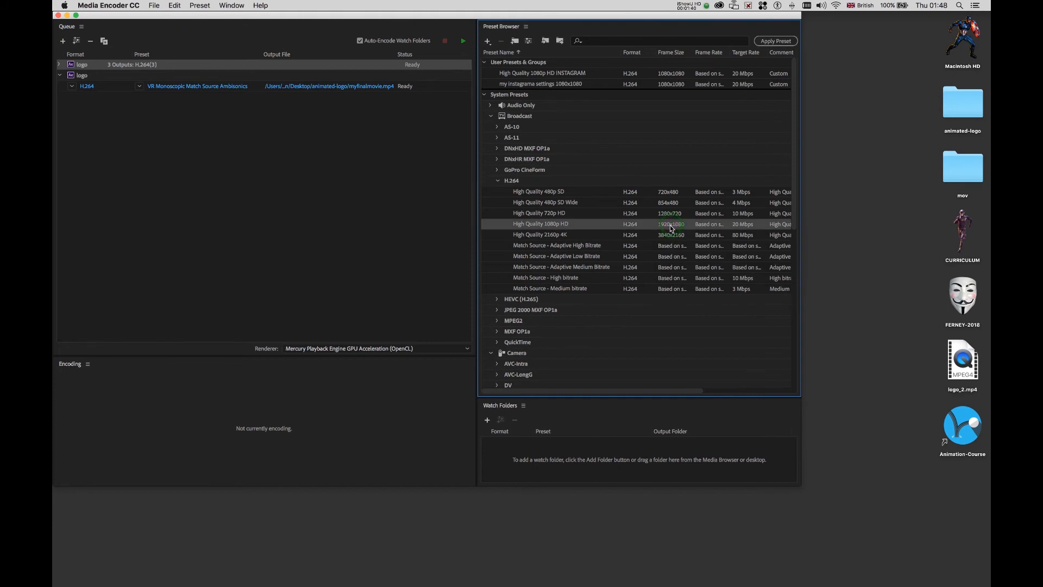
right_click(671, 229)
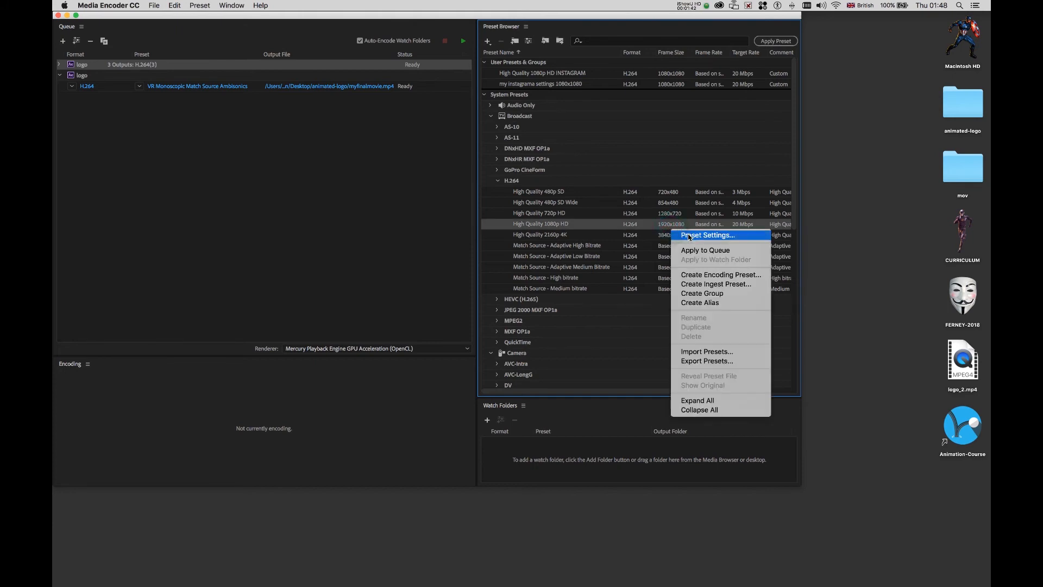
left_click(689, 235)
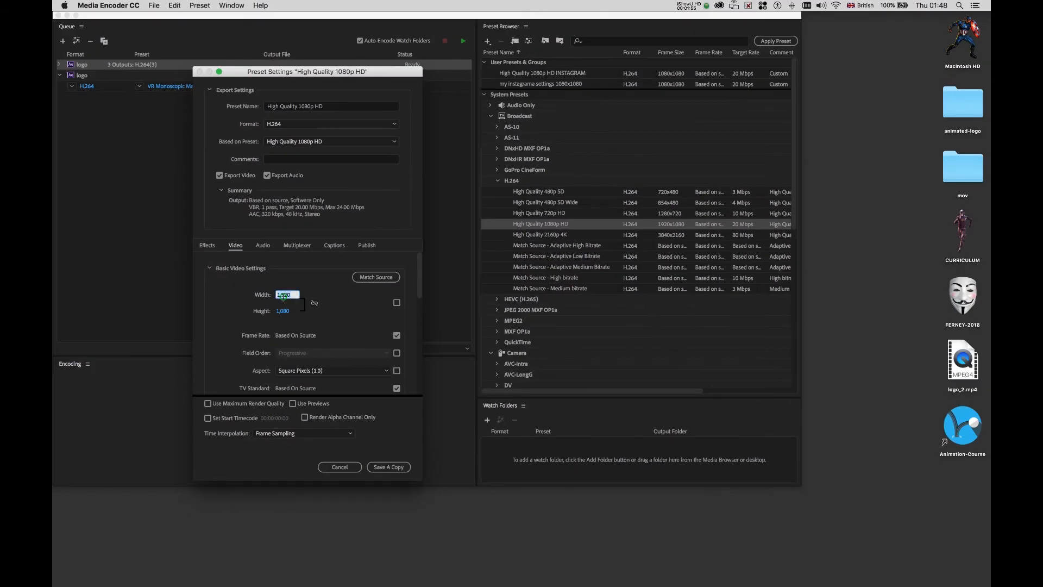
left_click(282, 297)
left_click(291, 314)
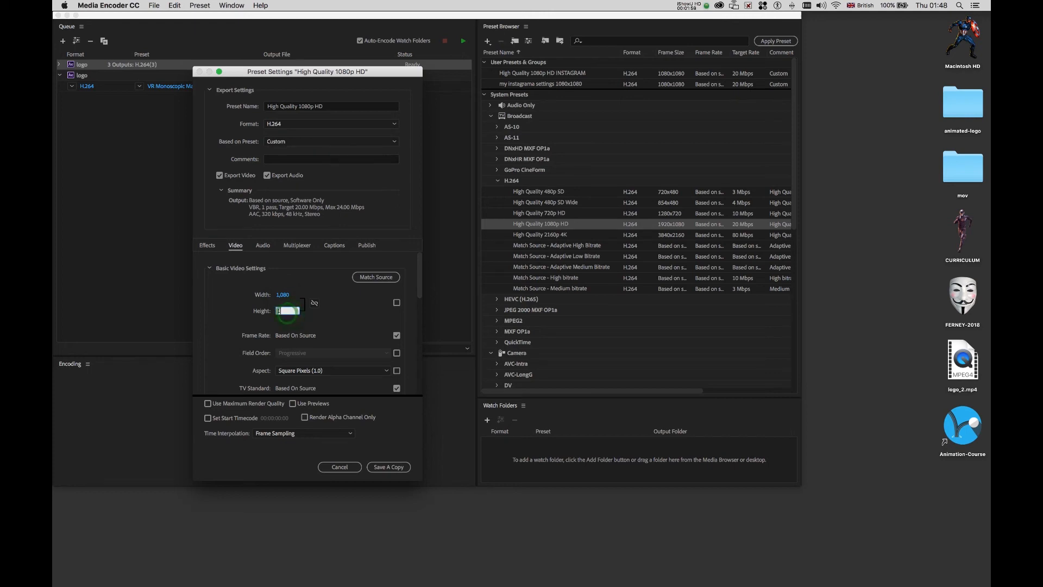
left_click(352, 325)
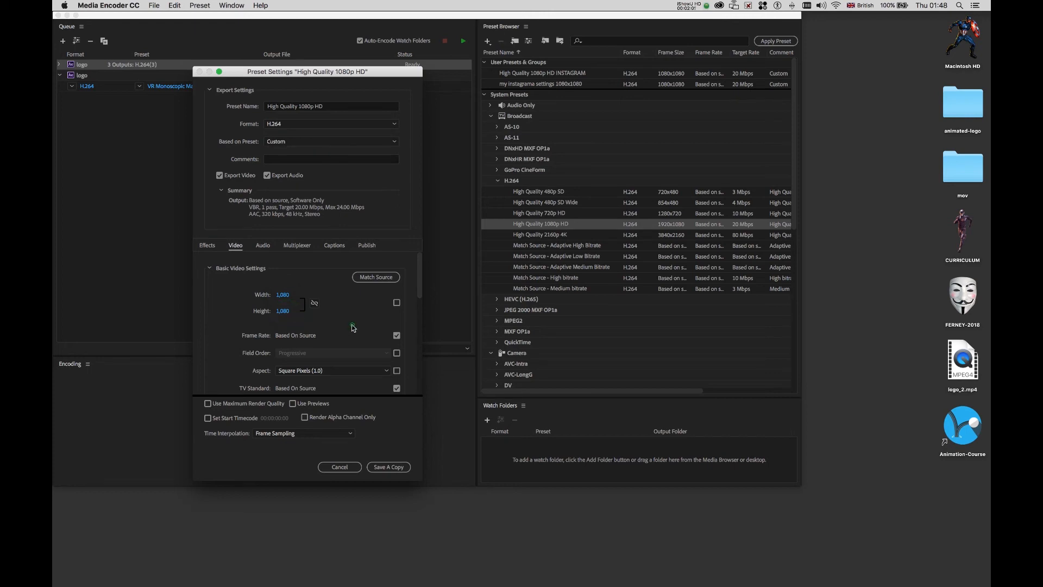
left_click(381, 469)
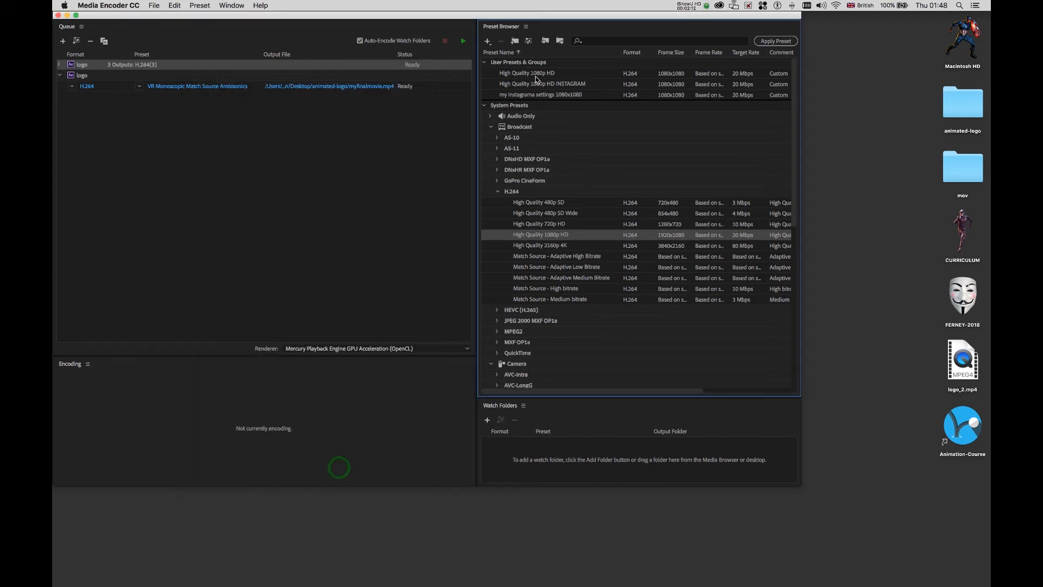
Rename the new High Quality 1080p HD user preset as INSTAGRAM
left_click(484, 63)
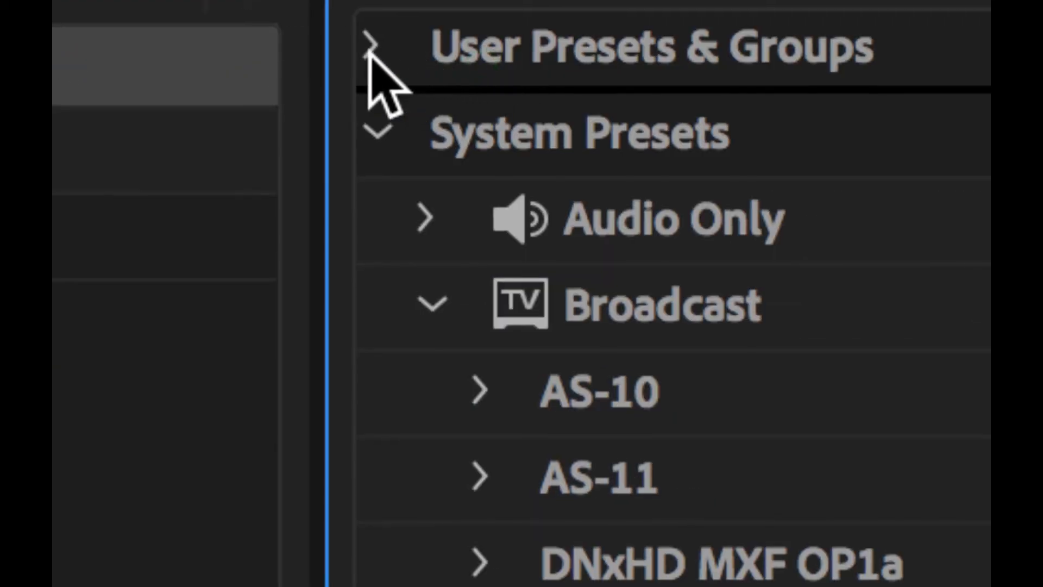
left_click(480, 63)
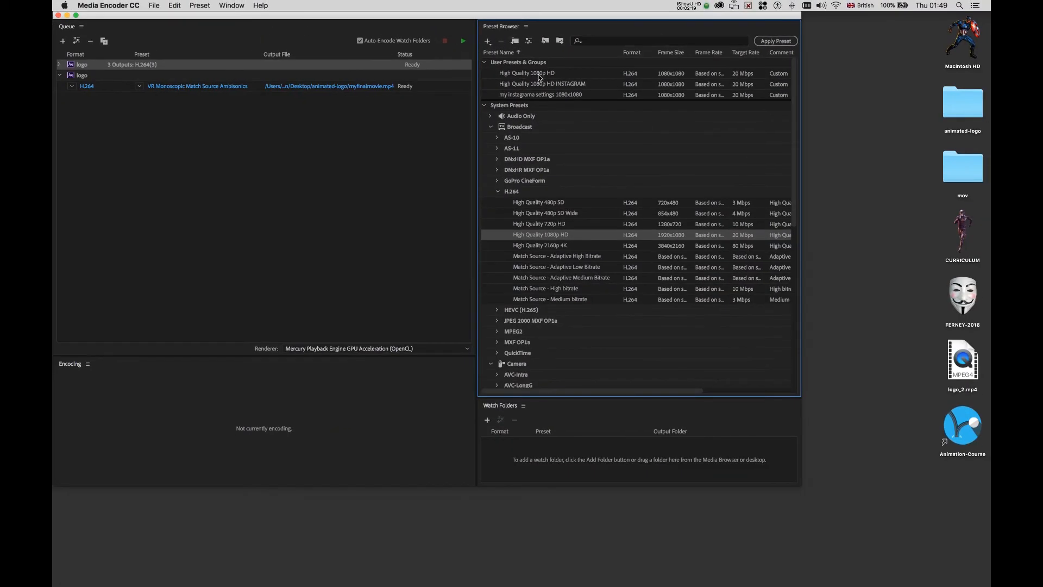
left_click(539, 75)
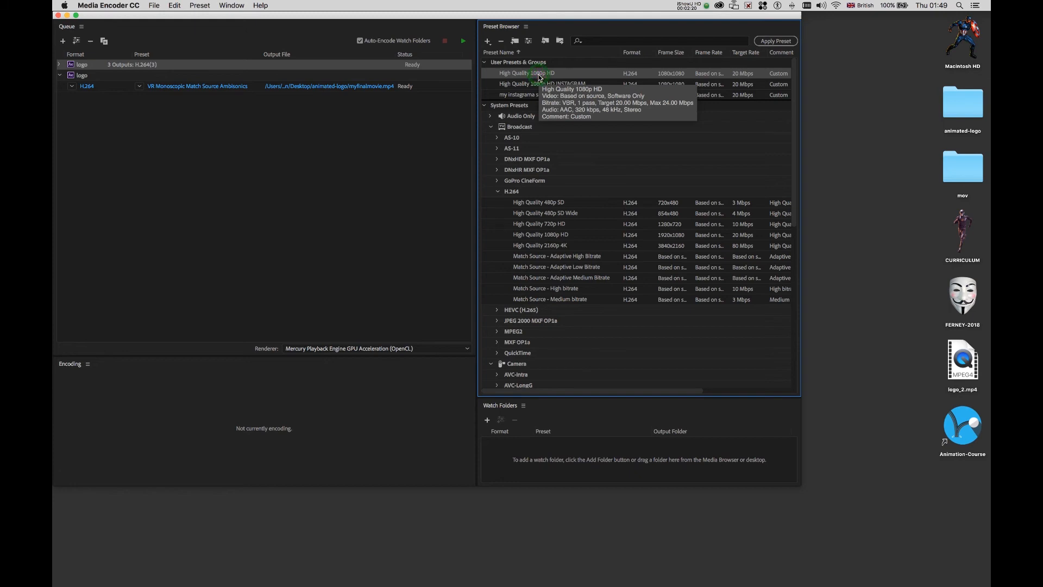
right_click(551, 78)
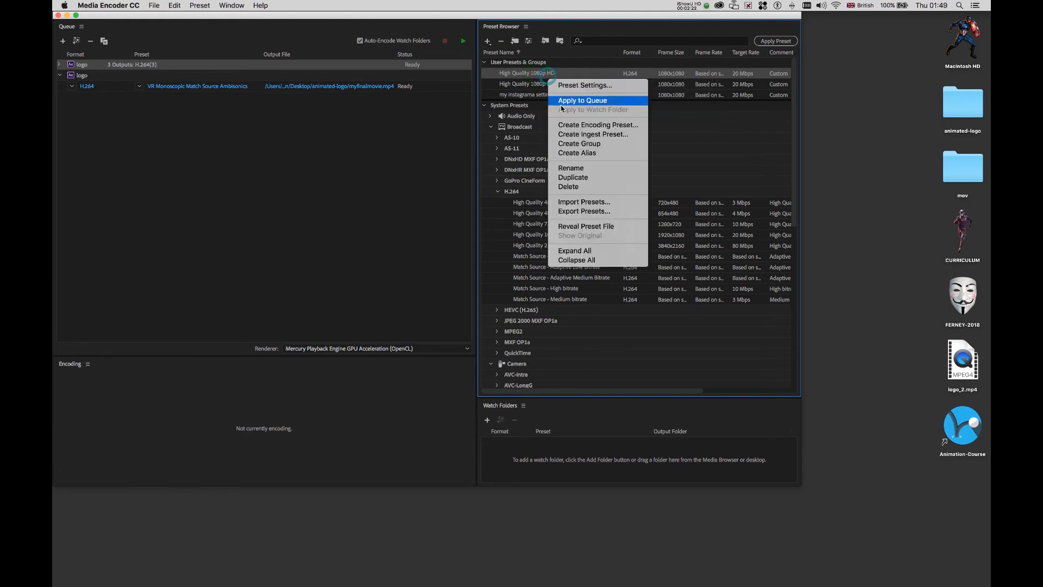
left_click(568, 172)
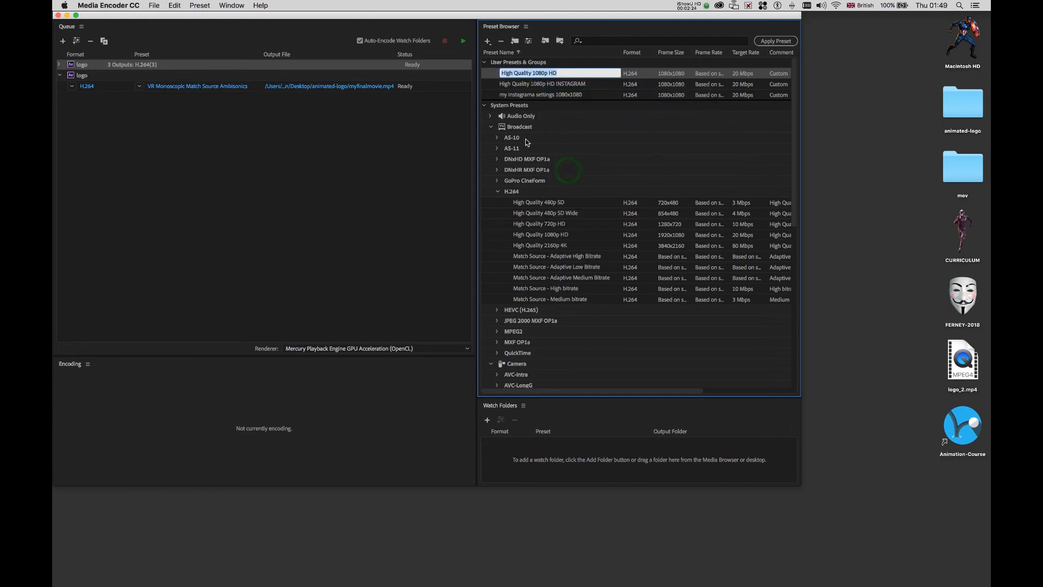
type("INSTAGRAM")
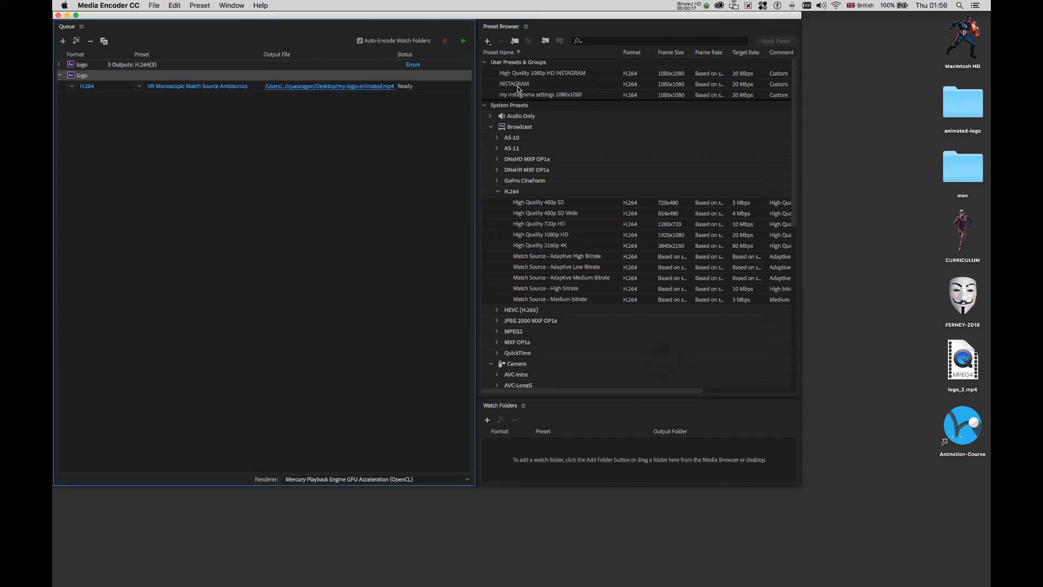
Apply the INSTAGRAM preset to the logo composition in the queue and start encoding
left_click(518, 86)
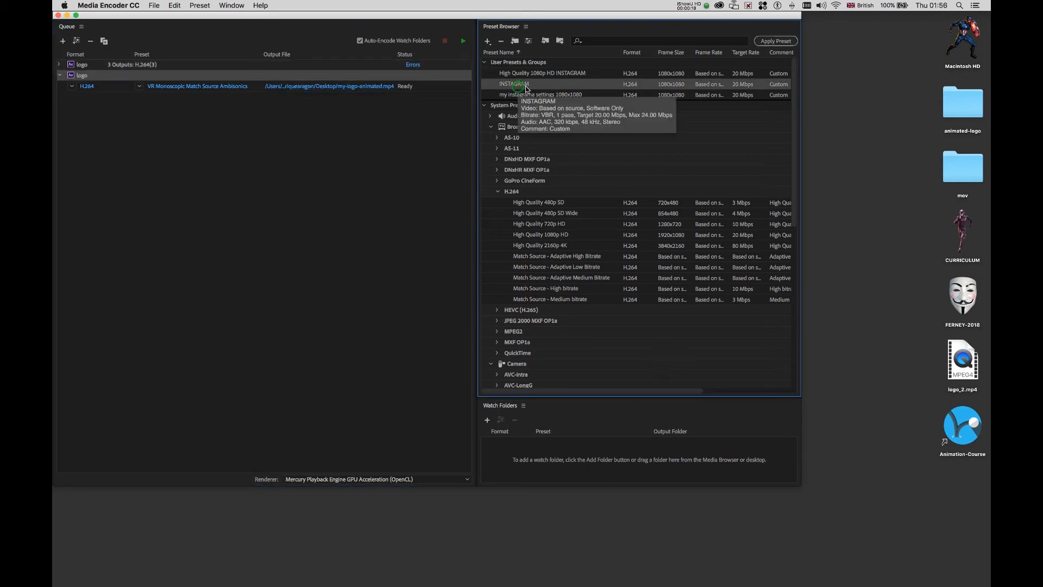
left_click(775, 42)
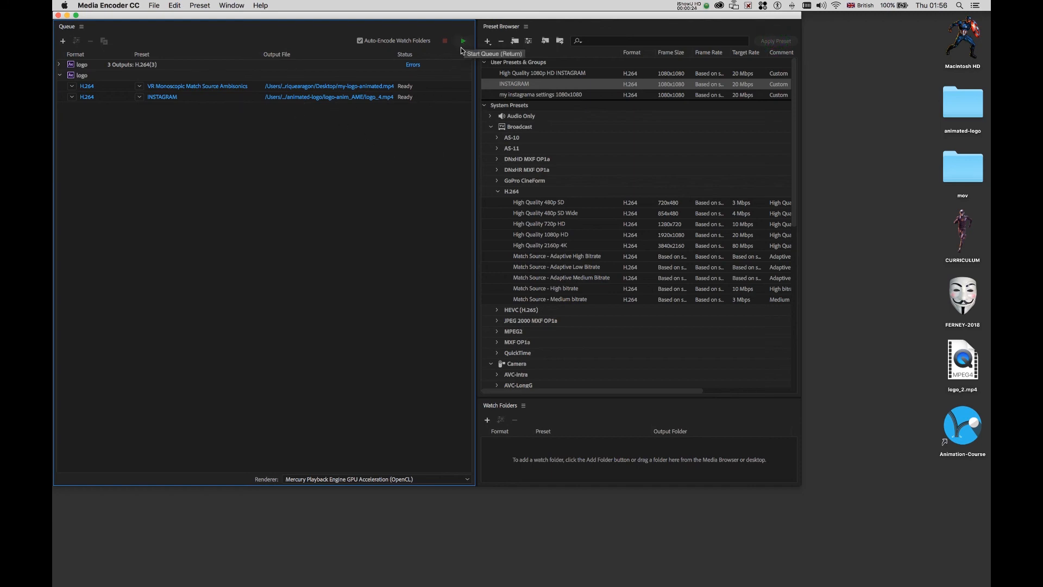
left_click(438, 98)
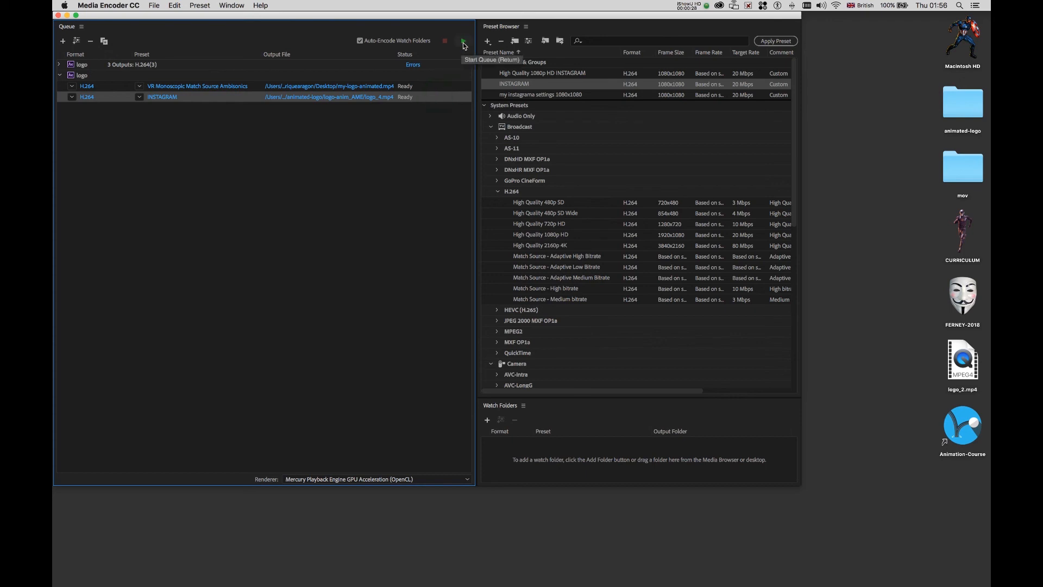
left_click(464, 42)
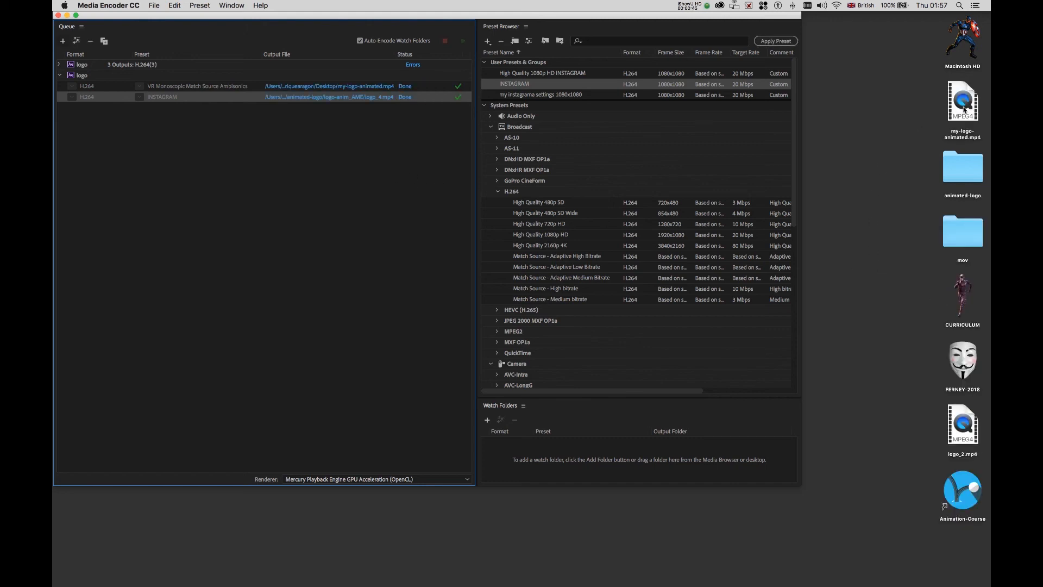
Minimise Media Encoder, play my-logo-animated.mp4 from the desktop in QuickTime Player, and close the video
left_click(67, 15)
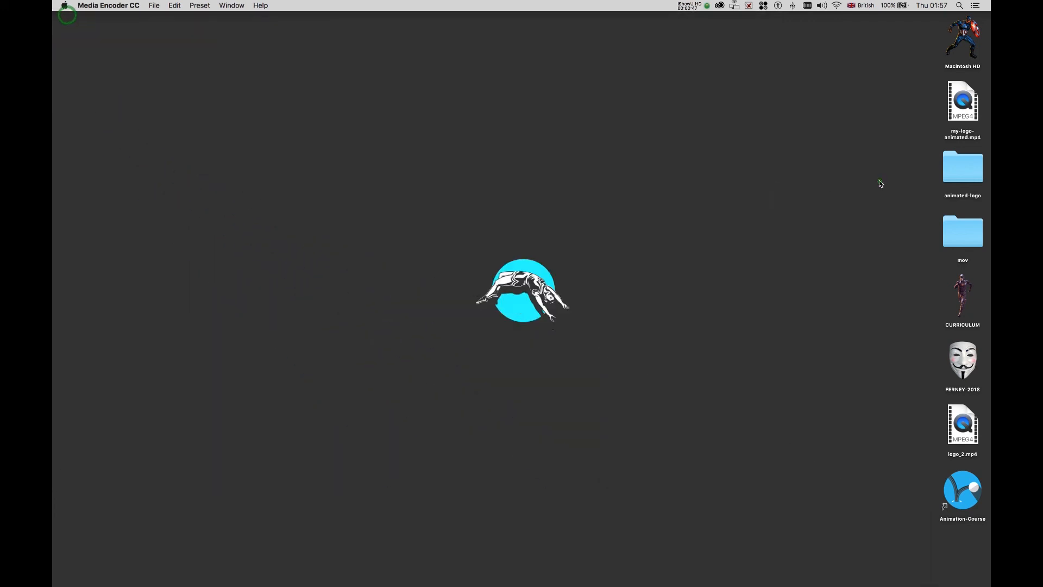
left_click(880, 181)
left_click(956, 107)
double_click(957, 107)
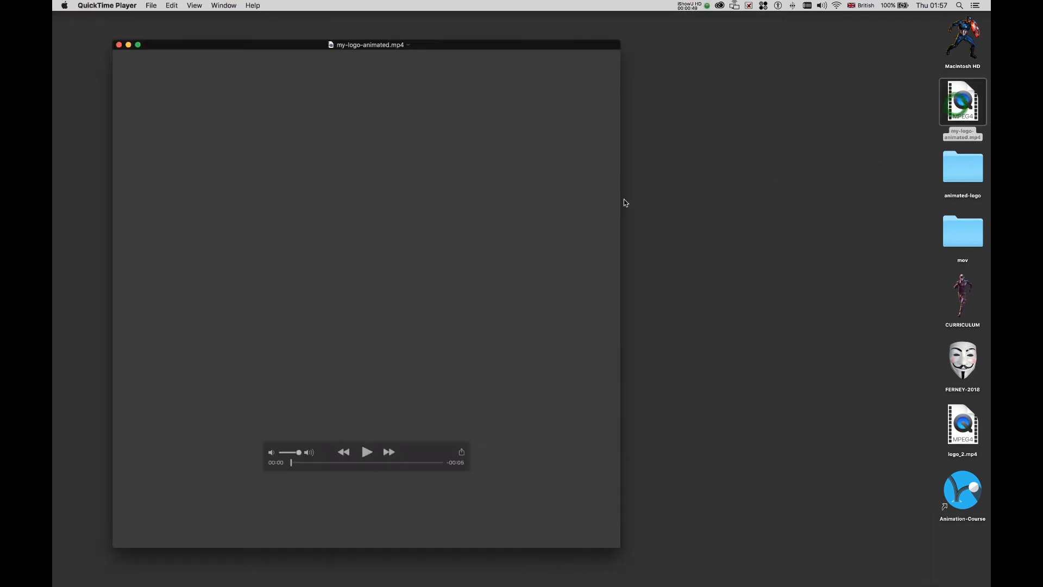
left_click(338, 471)
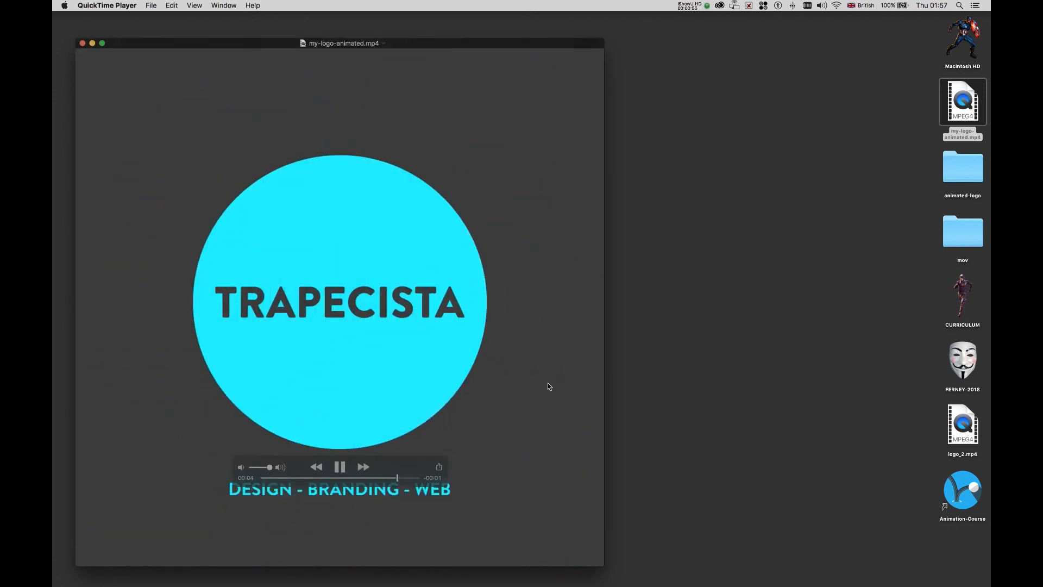
left_click(82, 43)
left_click(325, 120)
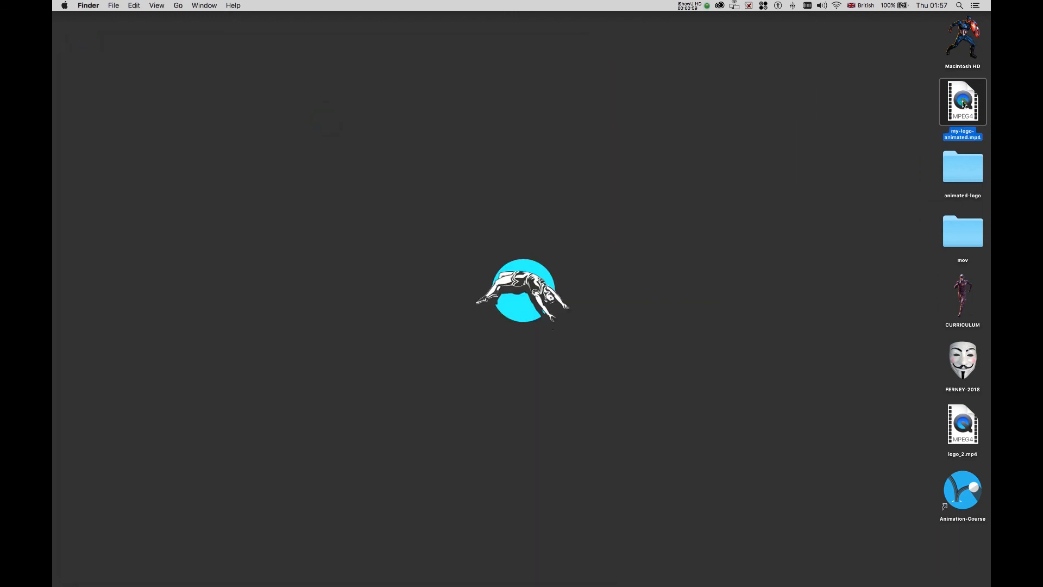
Check the file information of my-logo-animated.mp4 in Finder and switch back to After Effects
key("super+i")
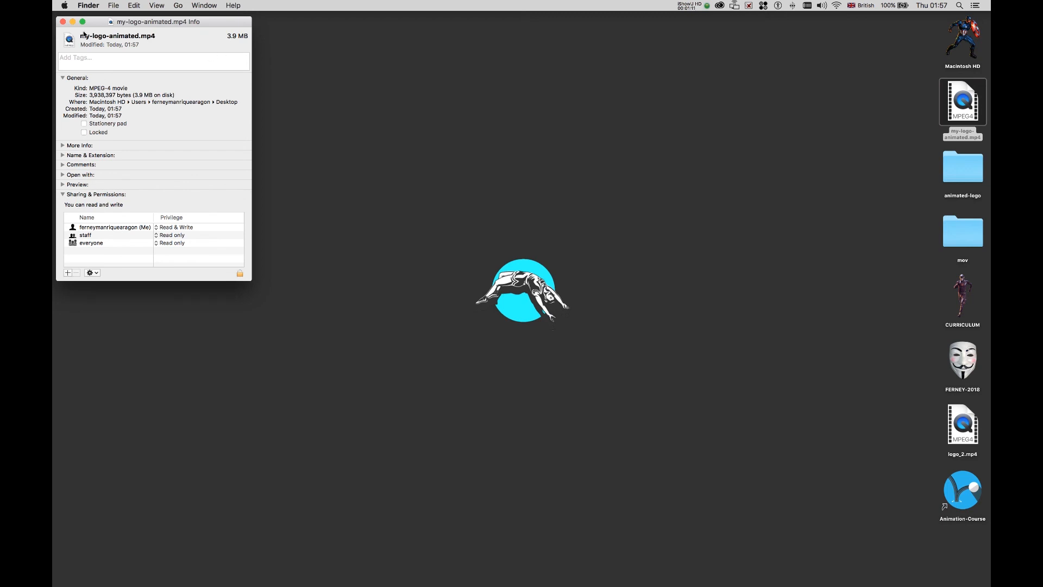
left_click(63, 21)
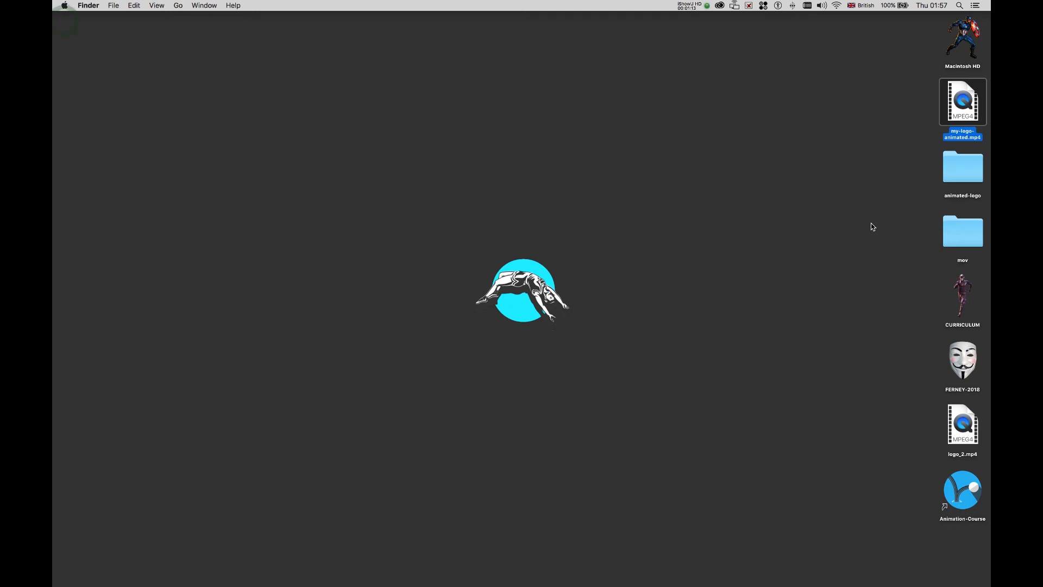
mouse_move(282, 583)
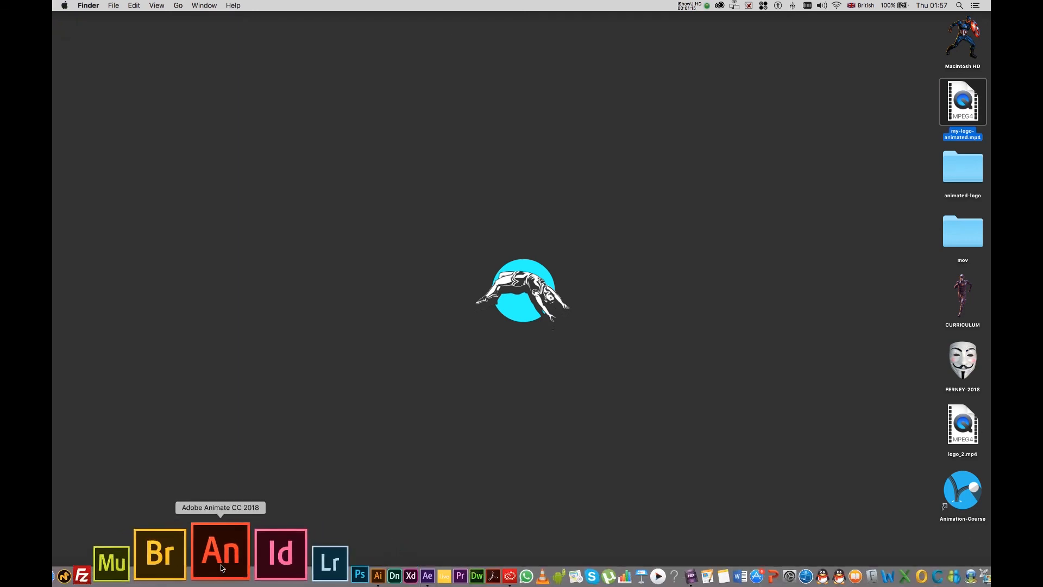
left_click(335, 567)
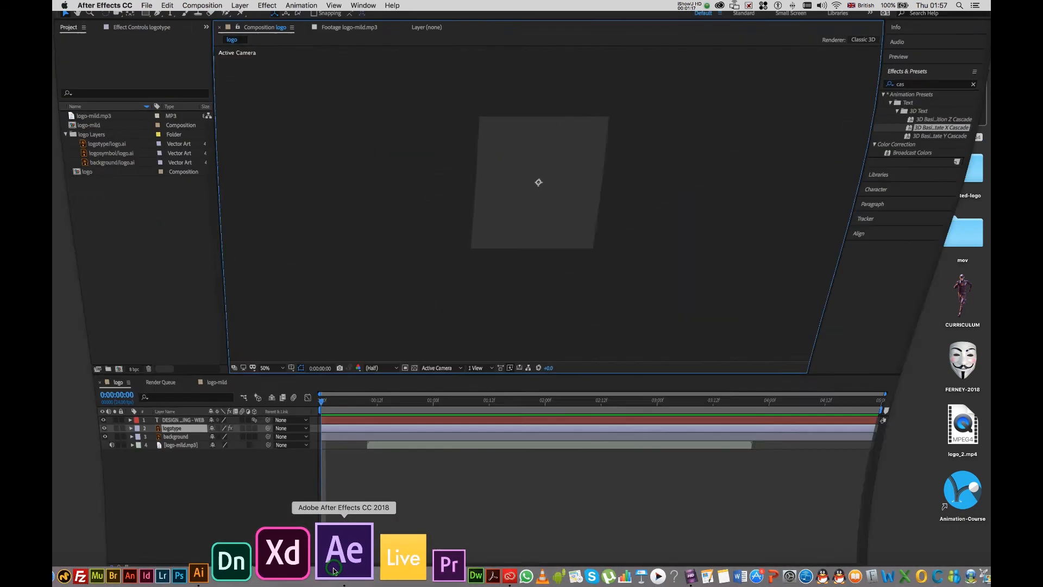